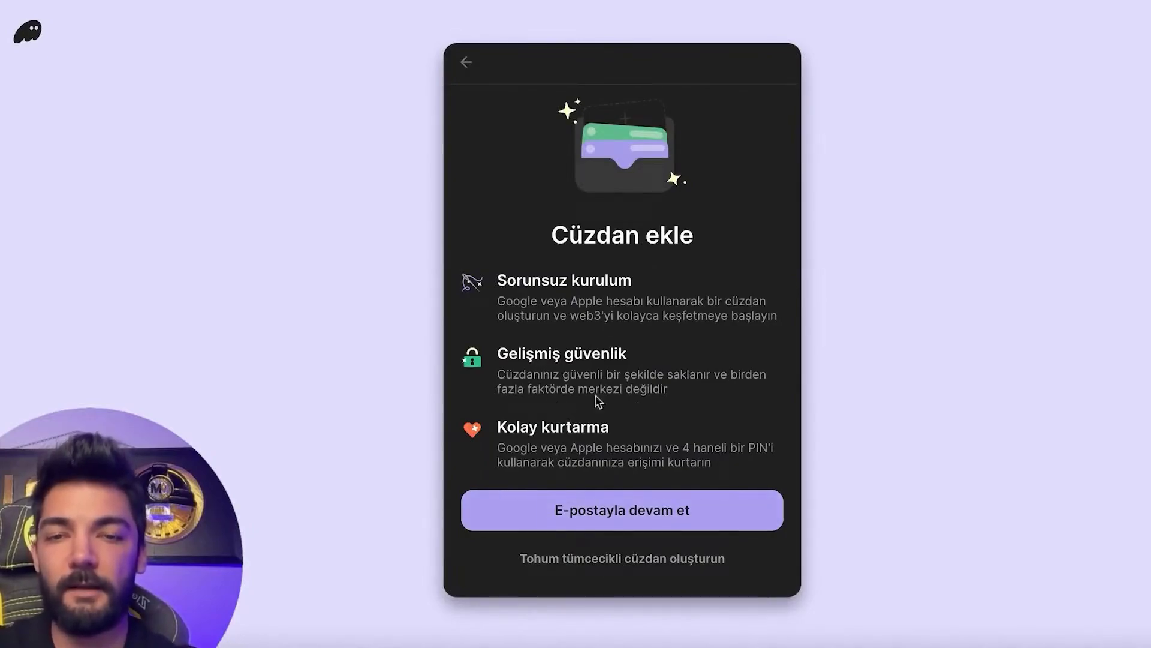
Start a seed-phrase wallet, set and confirm its password, and accept the terms.
{"action": "left_click", "coordinate": [593, 564]}
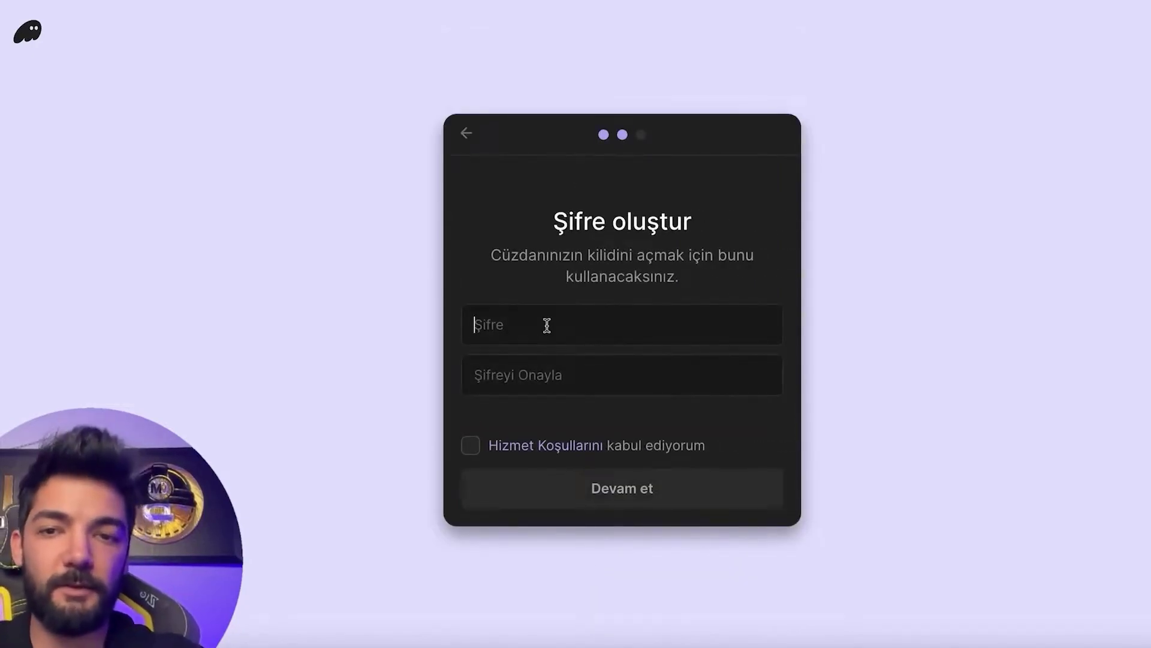
{"action": "type", "text": "123"}
{"action": "key", "text": "BackSpace"}
{"action": "type", "text": "123"}
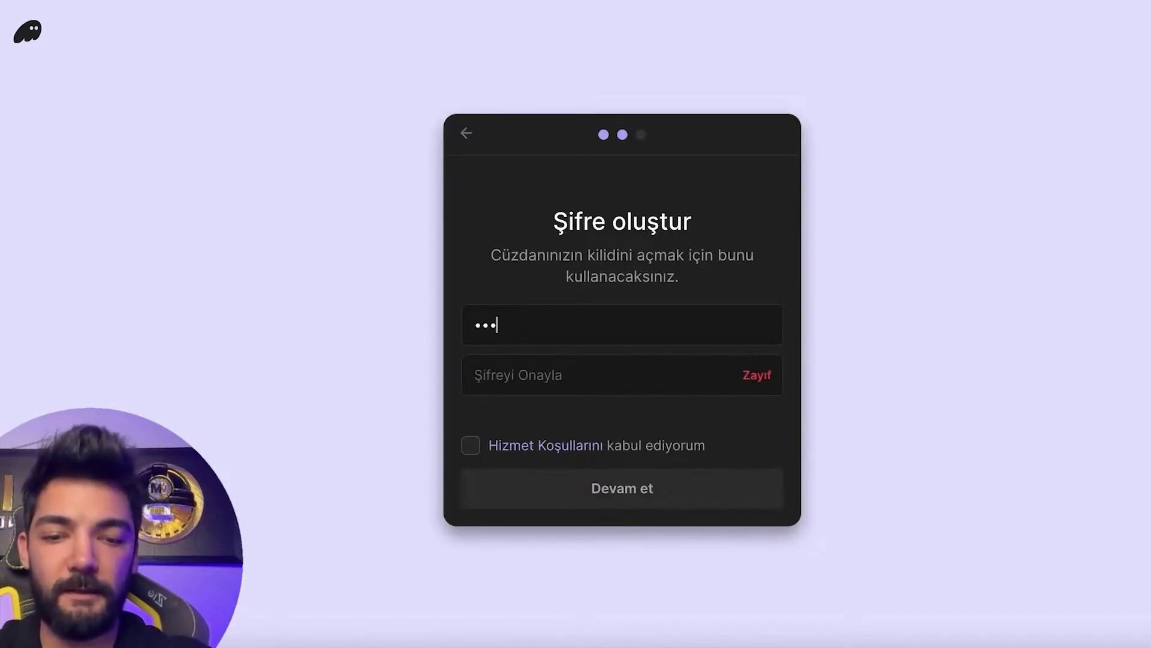
{"action": "type", "text": "4"}
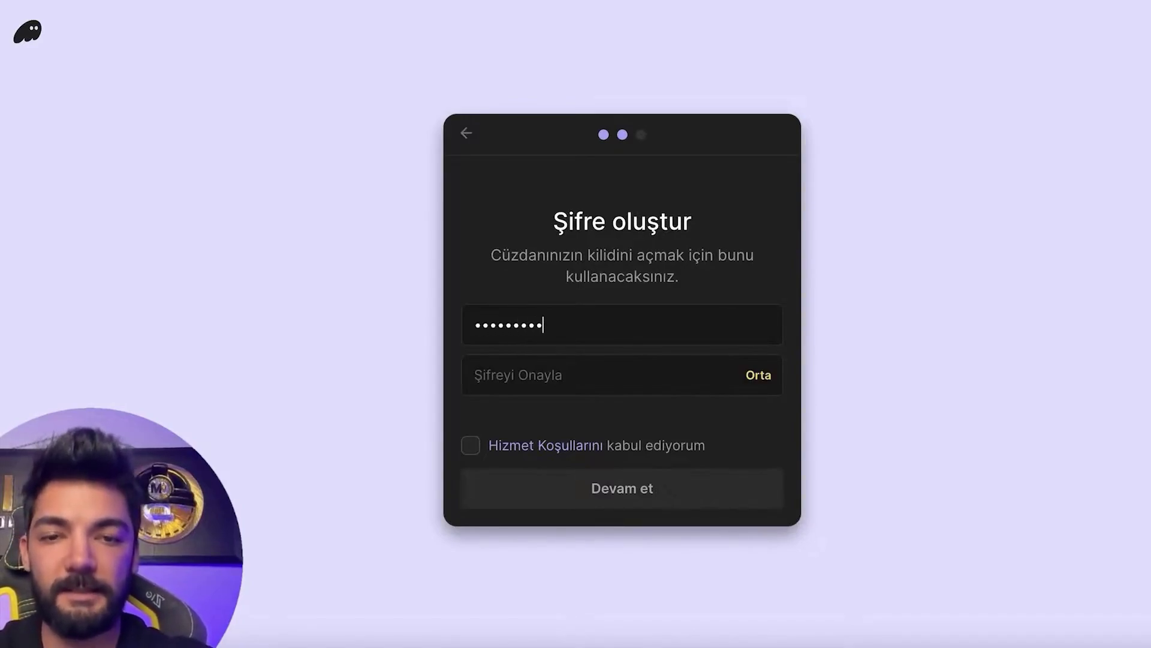
{"action": "left_click", "coordinate": [479, 375]}
{"action": "type", "text": "123"}
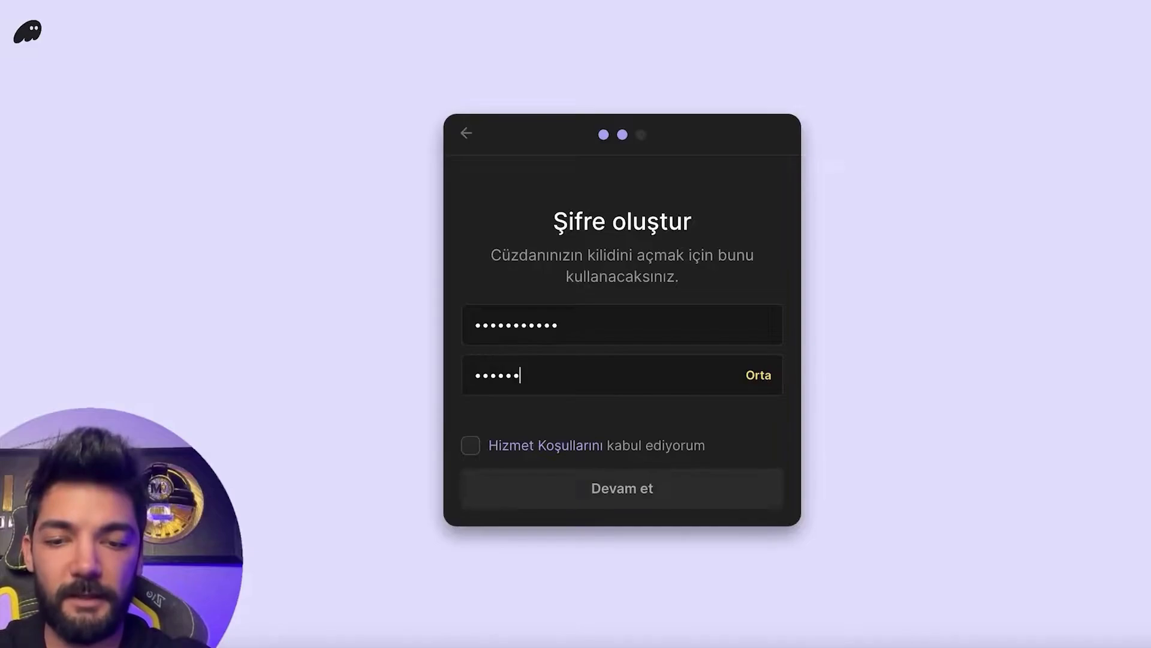
{"action": "left_click", "coordinate": [471, 445]}
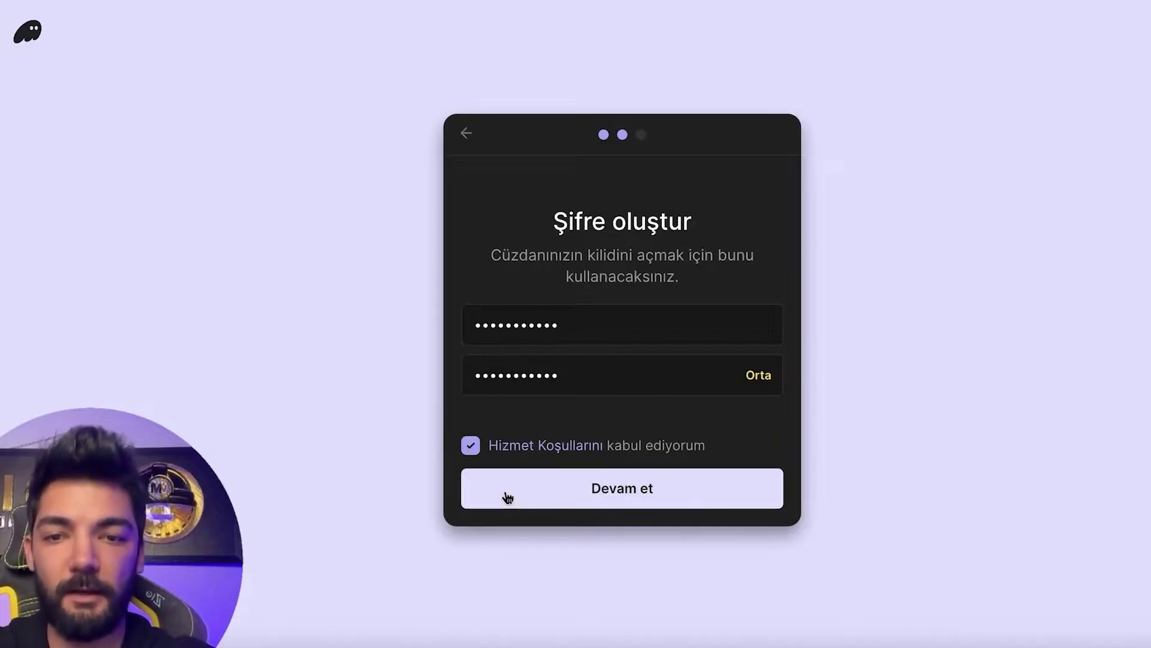
{"action": "left_click", "coordinate": [507, 496]}
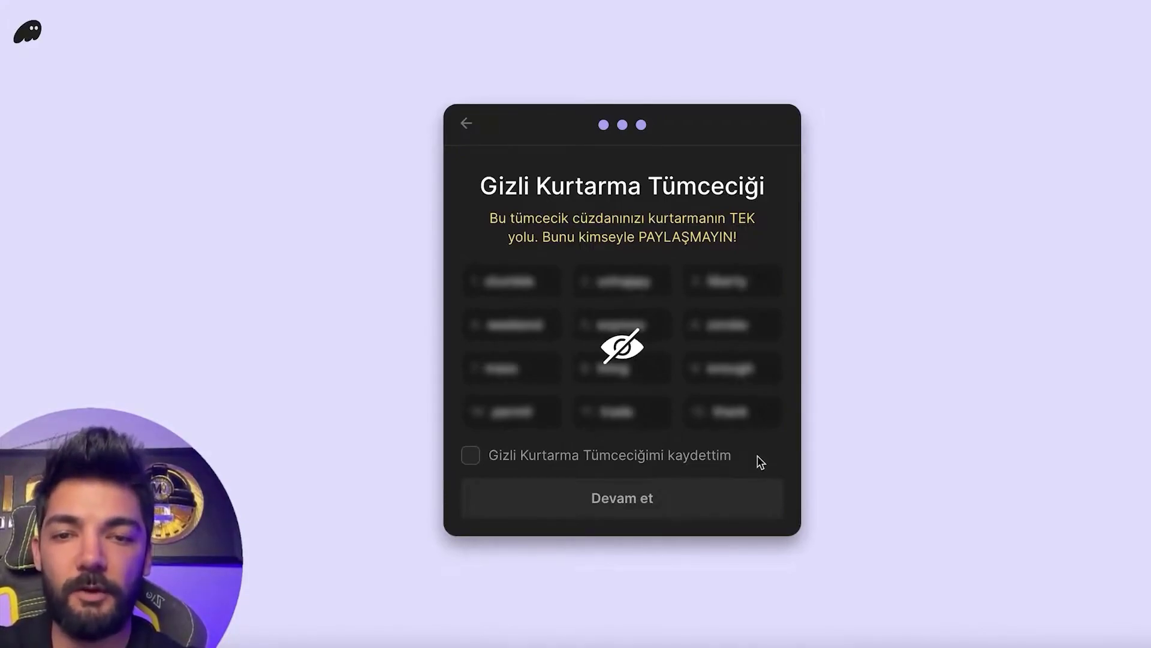
Confirm the secret recovery phrase has been saved and continue past it.
{"action": "left_click", "coordinate": [472, 456]}
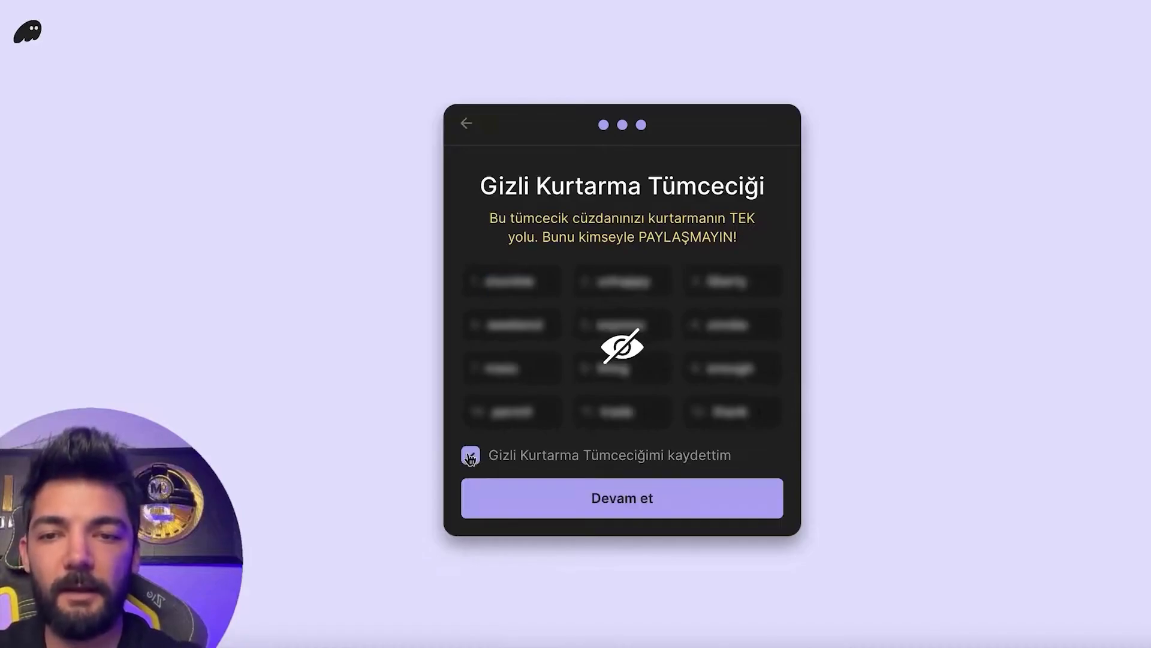
{"action": "left_click", "coordinate": [611, 496]}
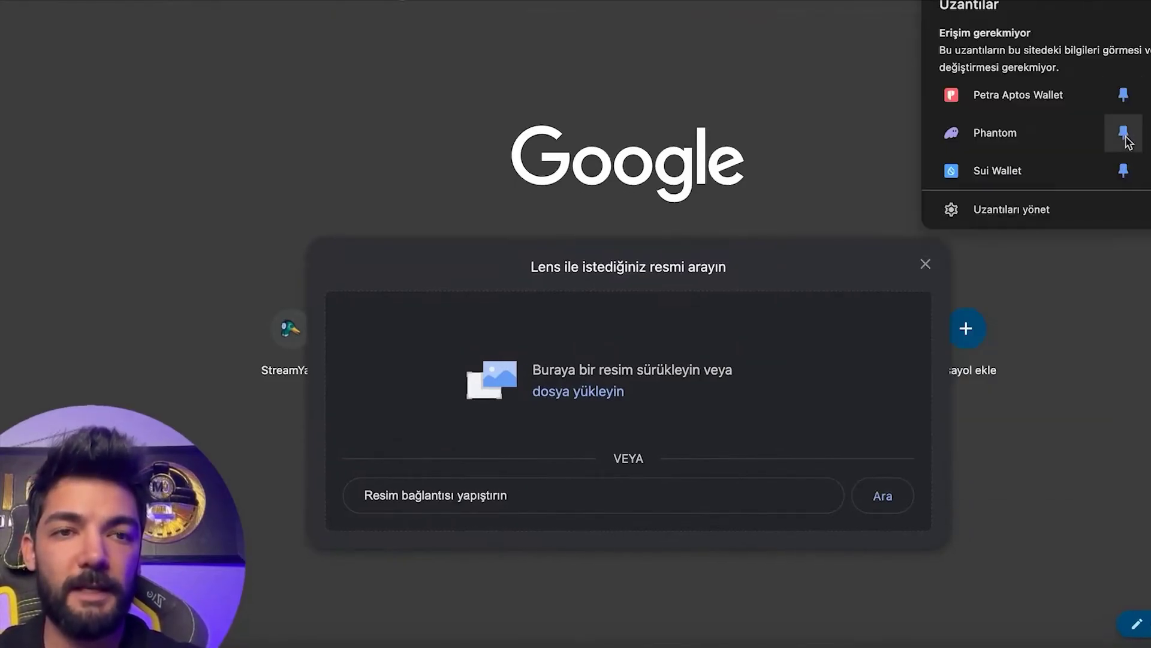
{"action": "left_click", "coordinate": [828, 106]}
{"action": "left_click", "coordinate": [1081, 3]}
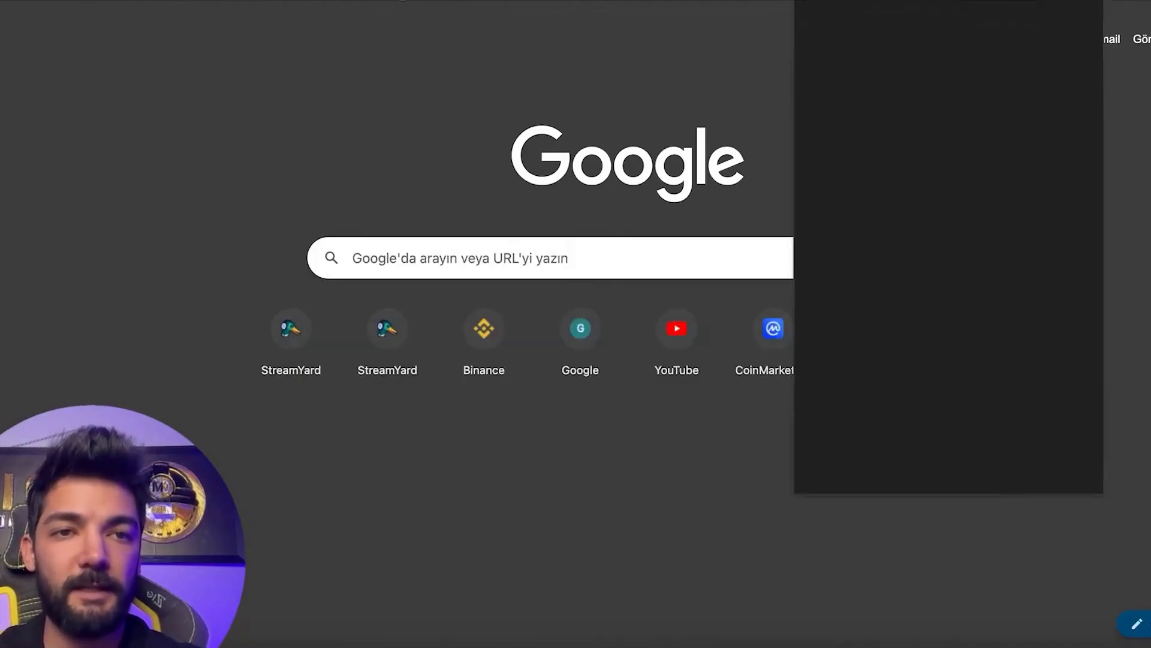
{"action": "scroll", "coordinate": [922, 288], "scroll_direction": "down", "scroll_amount": 5}
{"action": "scroll", "coordinate": [923, 290], "scroll_direction": "up", "scroll_amount": 5}
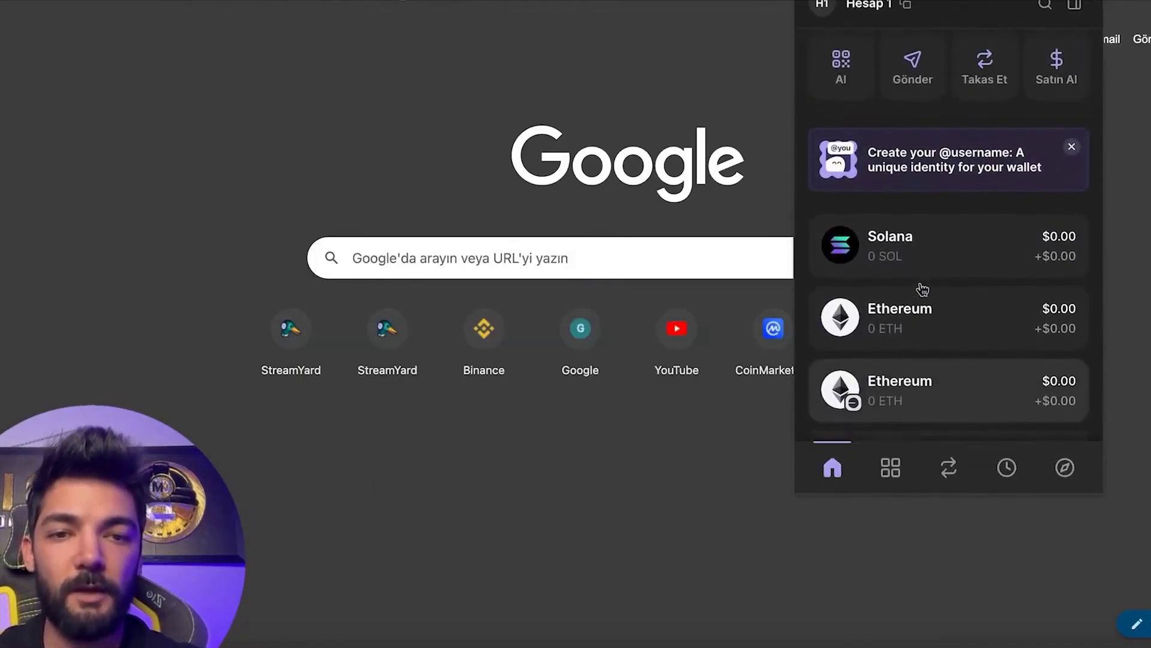
{"action": "left_click", "coordinate": [921, 286]}
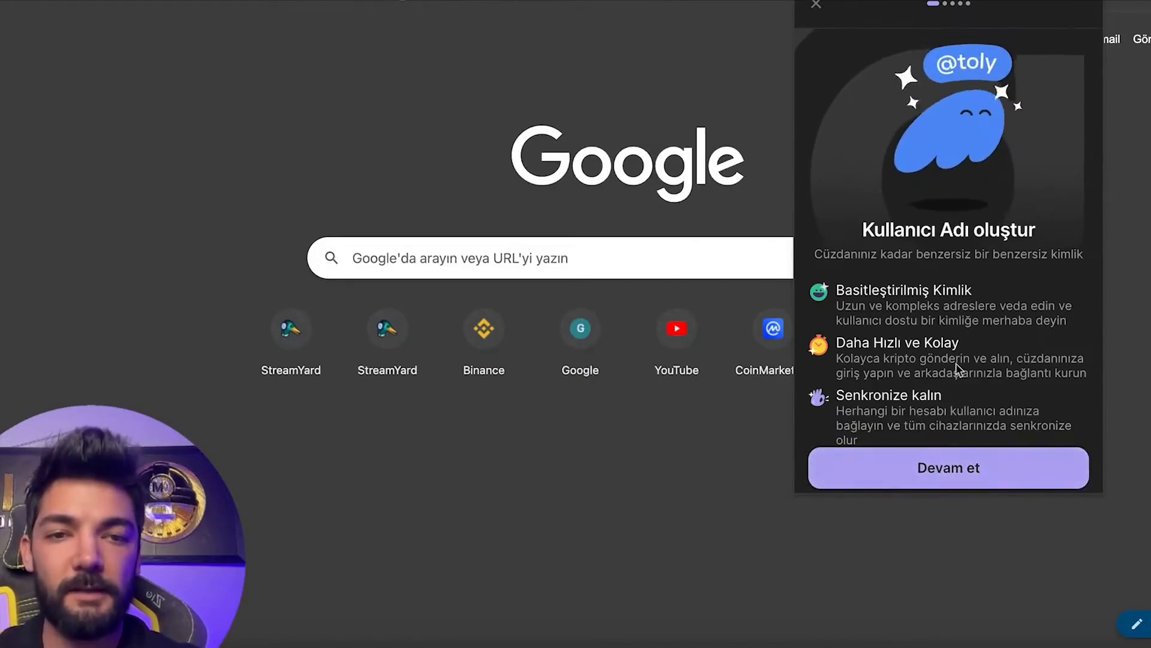
{"action": "left_click", "coordinate": [934, 465]}
Enter a username, choose an emoji avatar, and link Hesap 1 to it.
{"action": "left_click", "coordinate": [934, 132]}
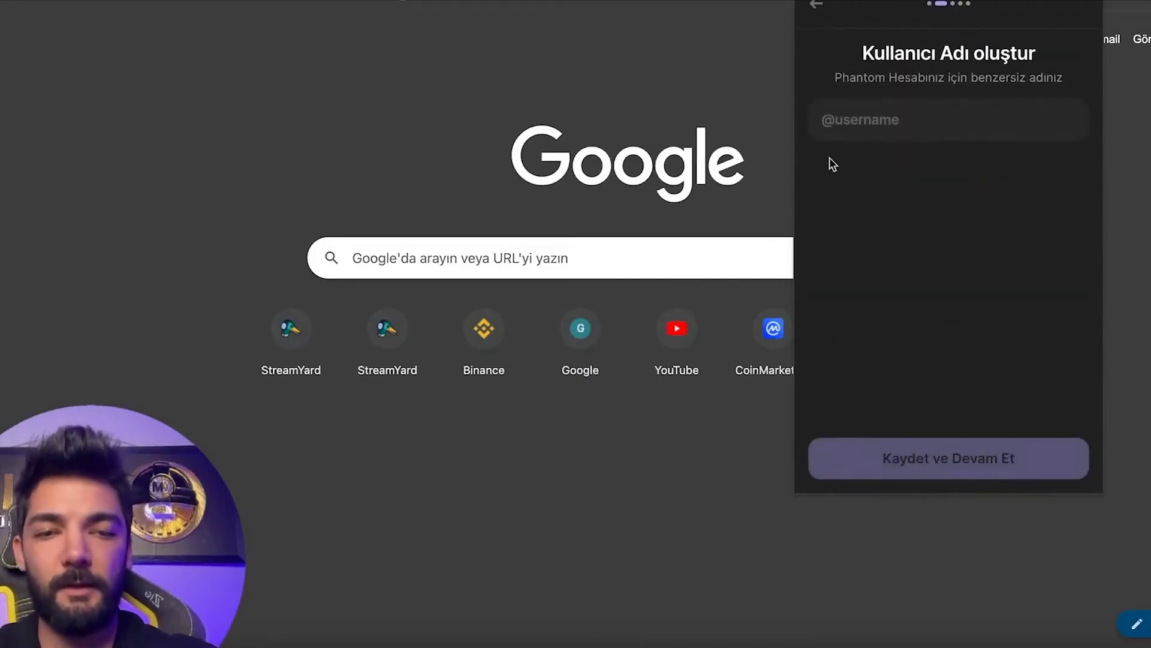
{"action": "type", "text": "coinmuhendisi"}
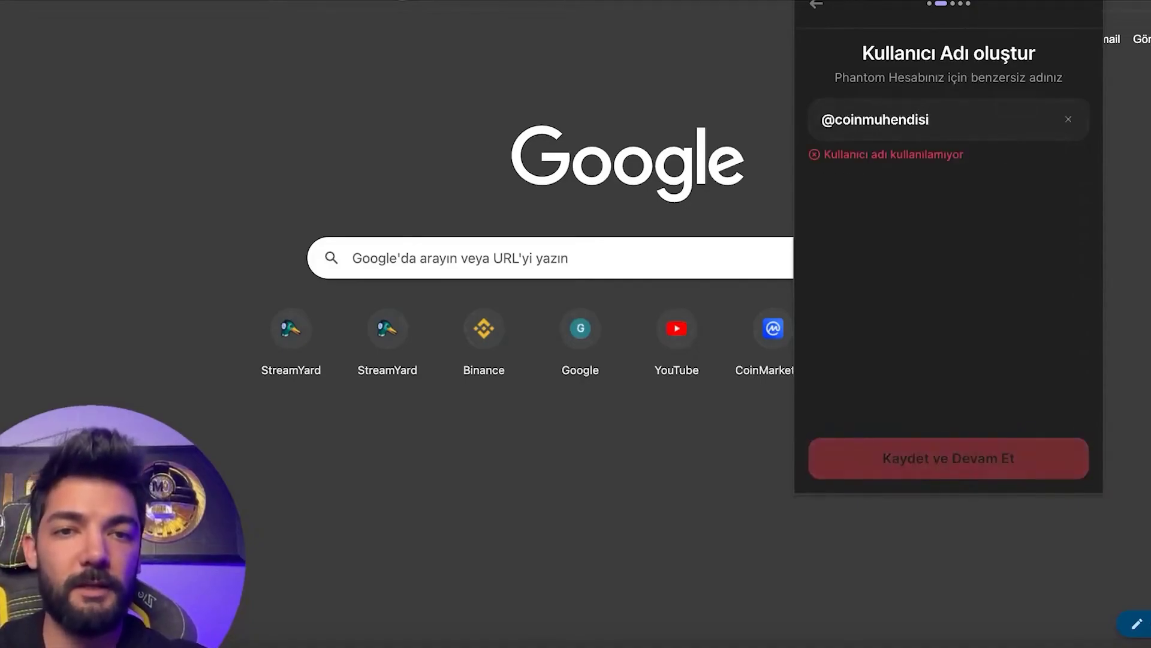
{"action": "left_click", "coordinate": [894, 447]}
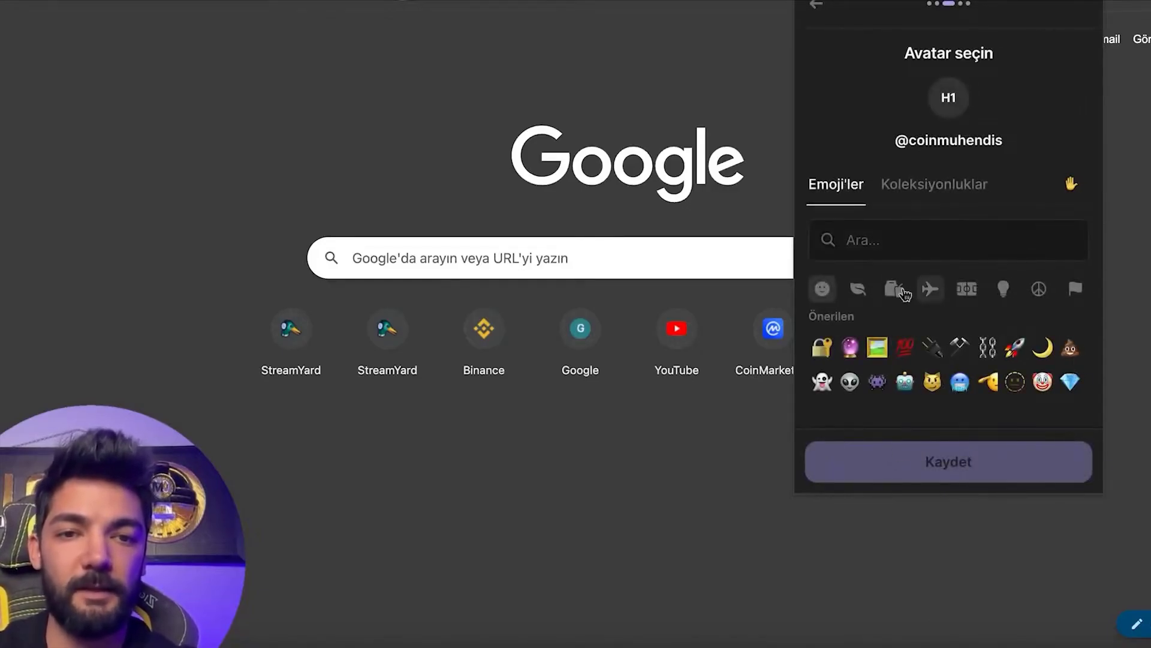
{"action": "left_click", "coordinate": [877, 347]}
{"action": "left_click", "coordinate": [877, 451]}
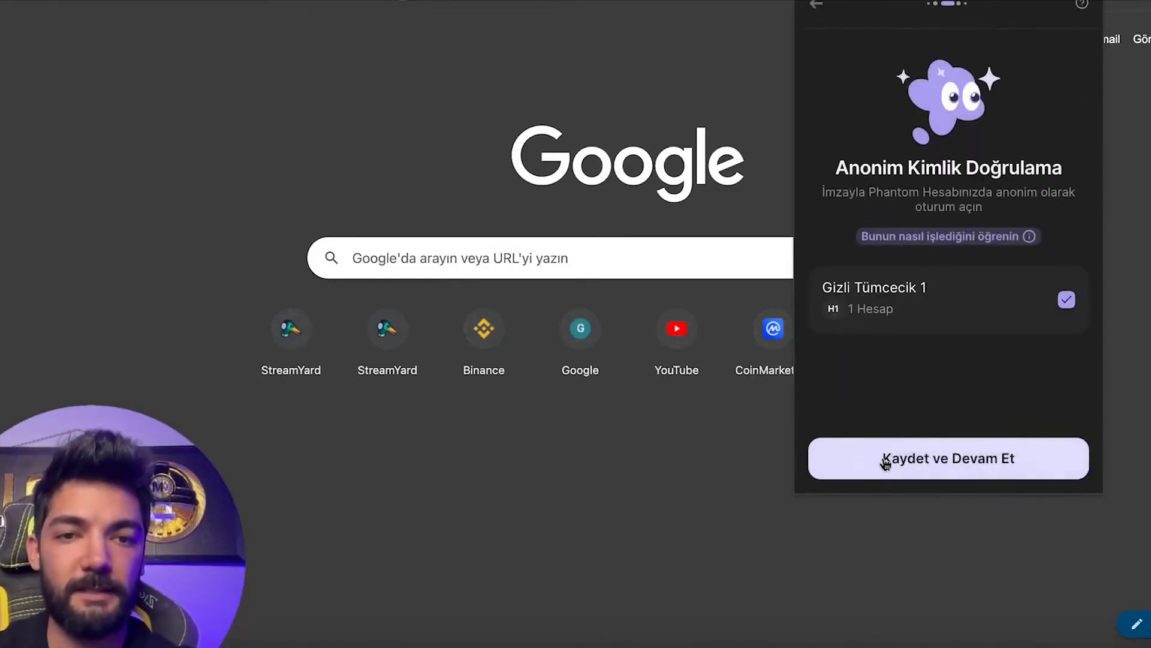
{"action": "left_click", "coordinate": [886, 462]}
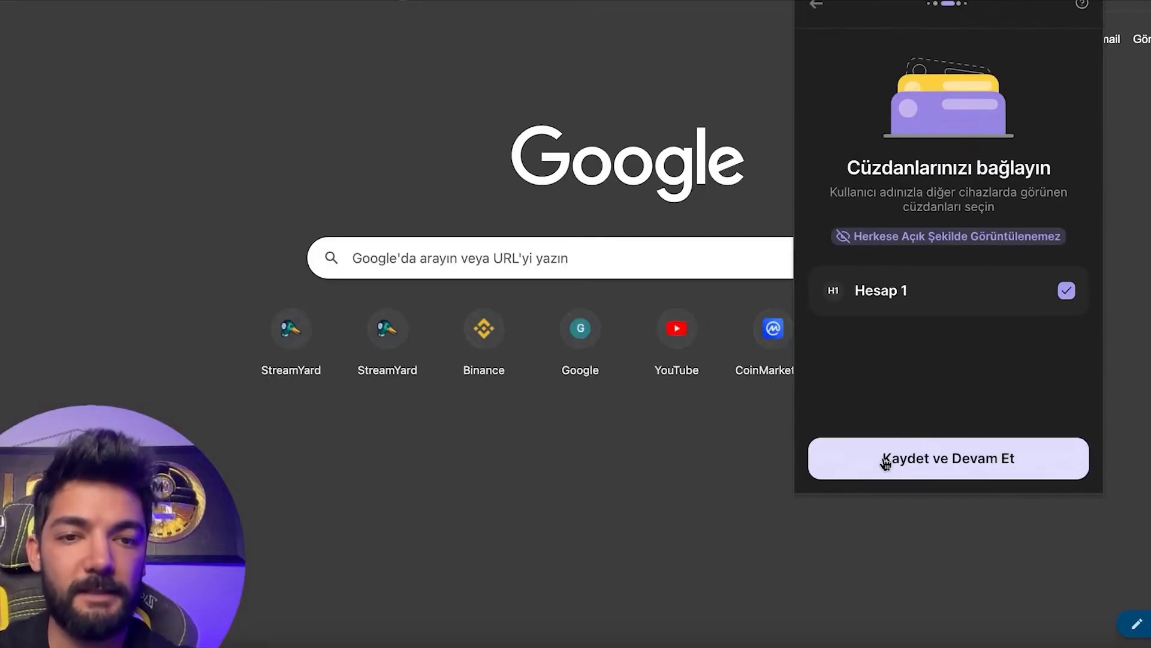
{"action": "left_click", "coordinate": [886, 461]}
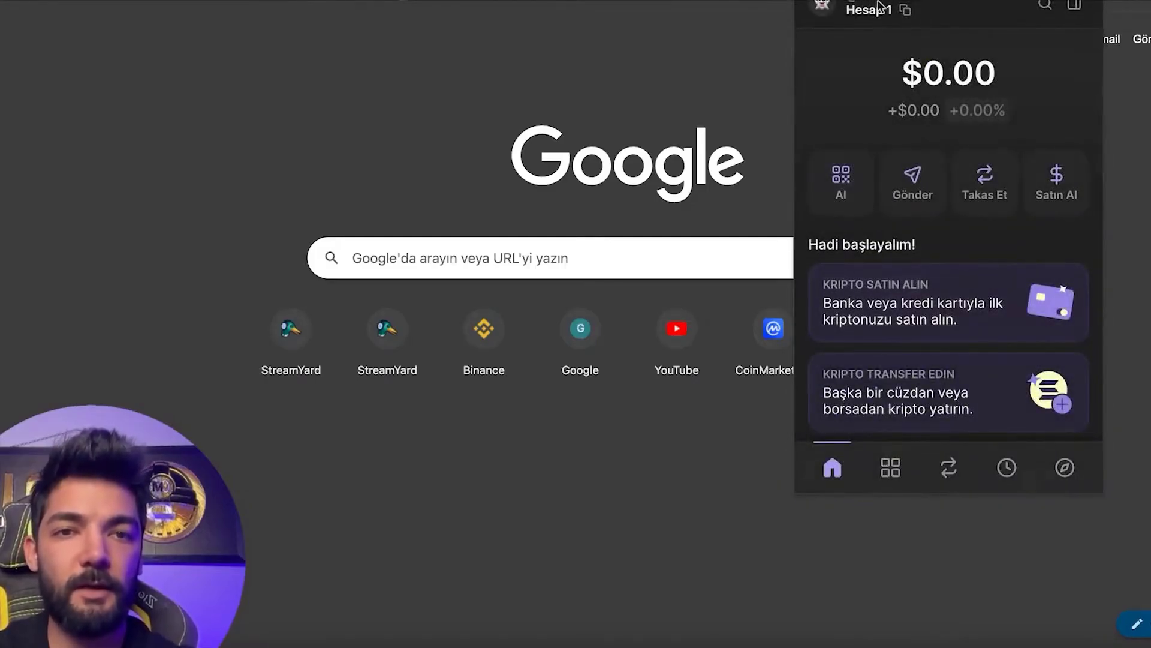
{"action": "mouse_move", "coordinate": [887, 11]}
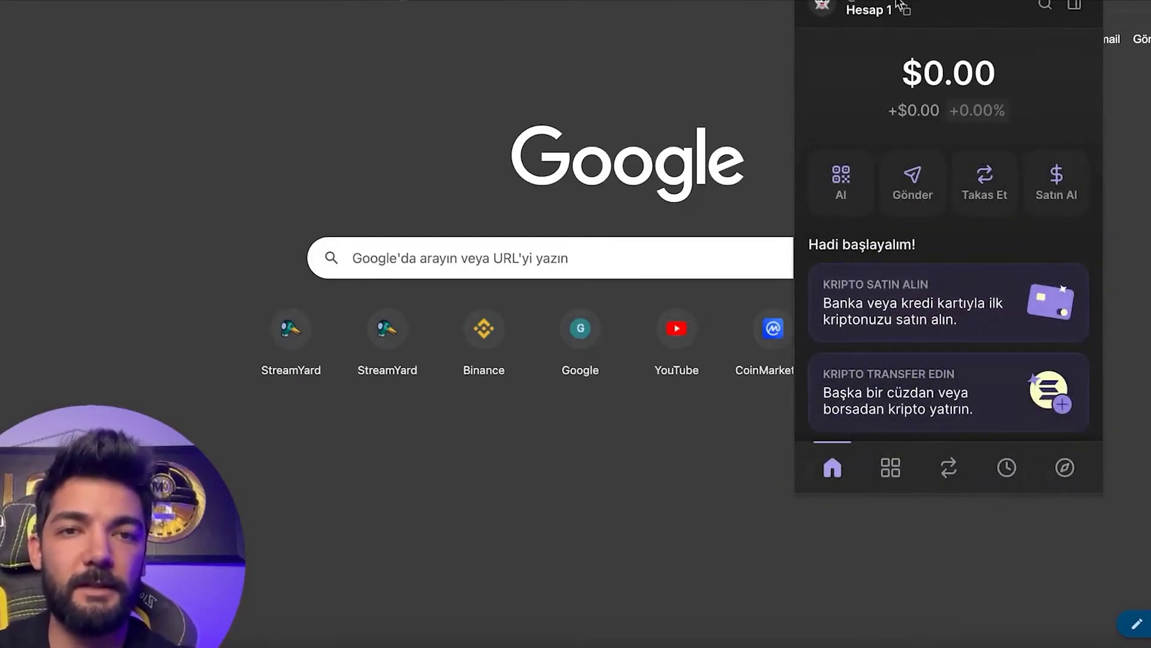
{"action": "scroll", "coordinate": [888, 289], "scroll_direction": "down", "scroll_amount": 2}
{"action": "scroll", "coordinate": [887, 289], "scroll_direction": "down", "scroll_amount": 2}
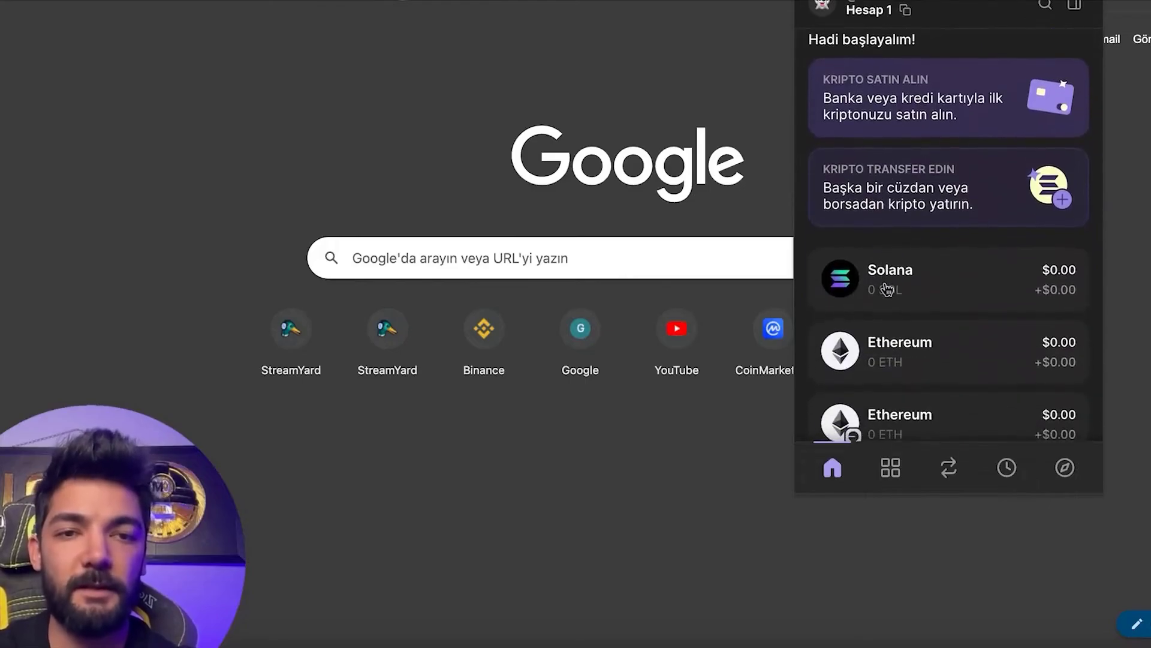
{"action": "scroll", "coordinate": [887, 289], "scroll_direction": "up", "scroll_amount": 2}
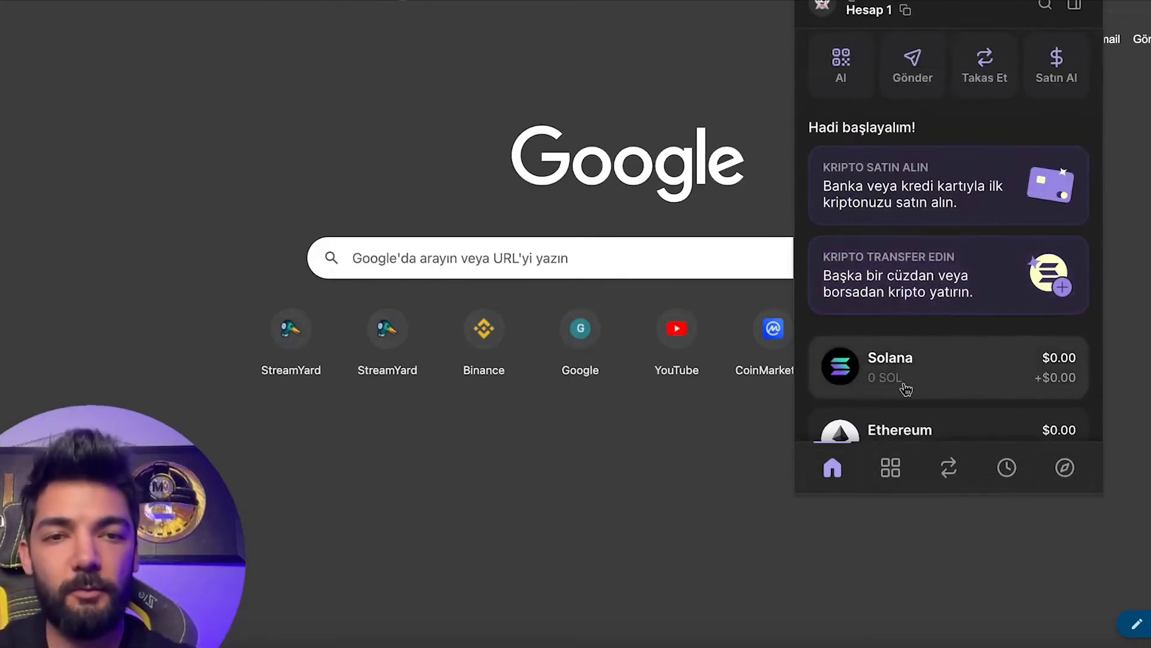
{"action": "scroll", "coordinate": [903, 384], "scroll_direction": "up", "scroll_amount": 3}
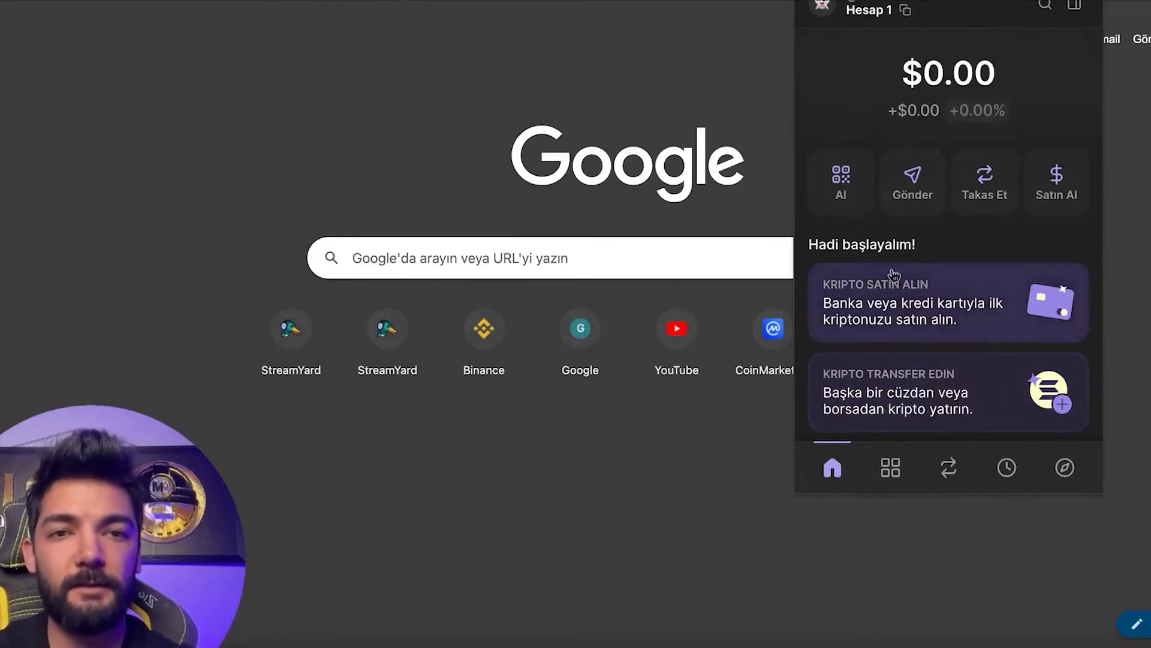
{"action": "left_click", "coordinate": [830, 7]}
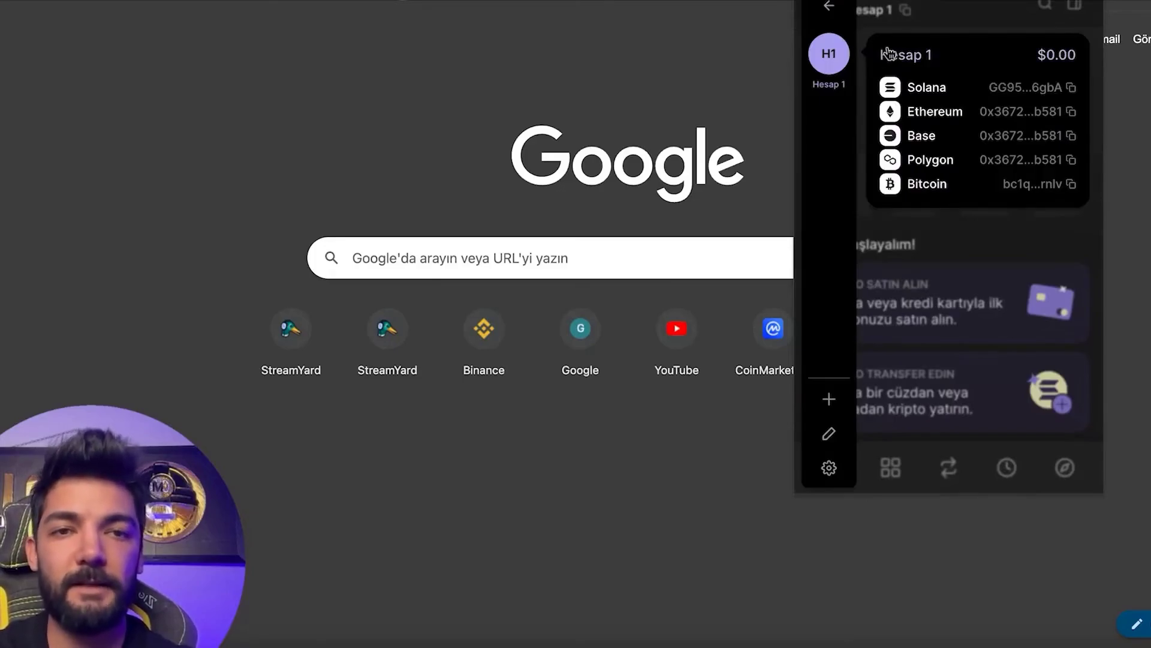
{"action": "left_click", "coordinate": [959, 8]}
{"action": "scroll", "coordinate": [901, 337], "scroll_direction": "down", "scroll_amount": 5}
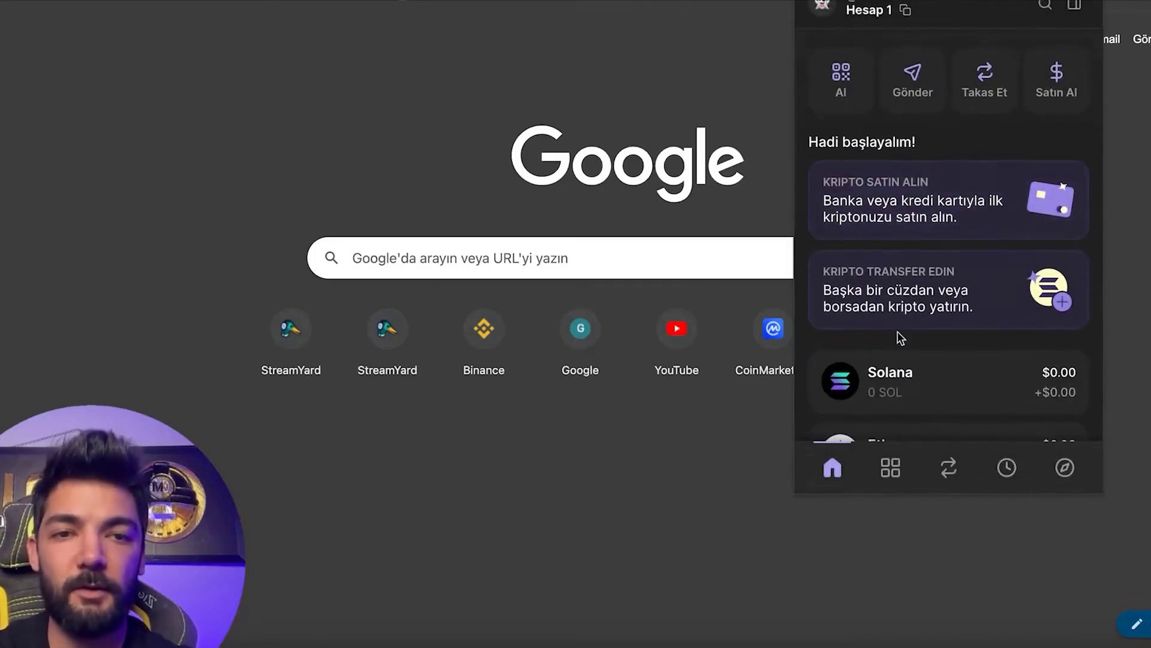
{"action": "scroll", "coordinate": [901, 337], "scroll_direction": "up", "scroll_amount": 3}
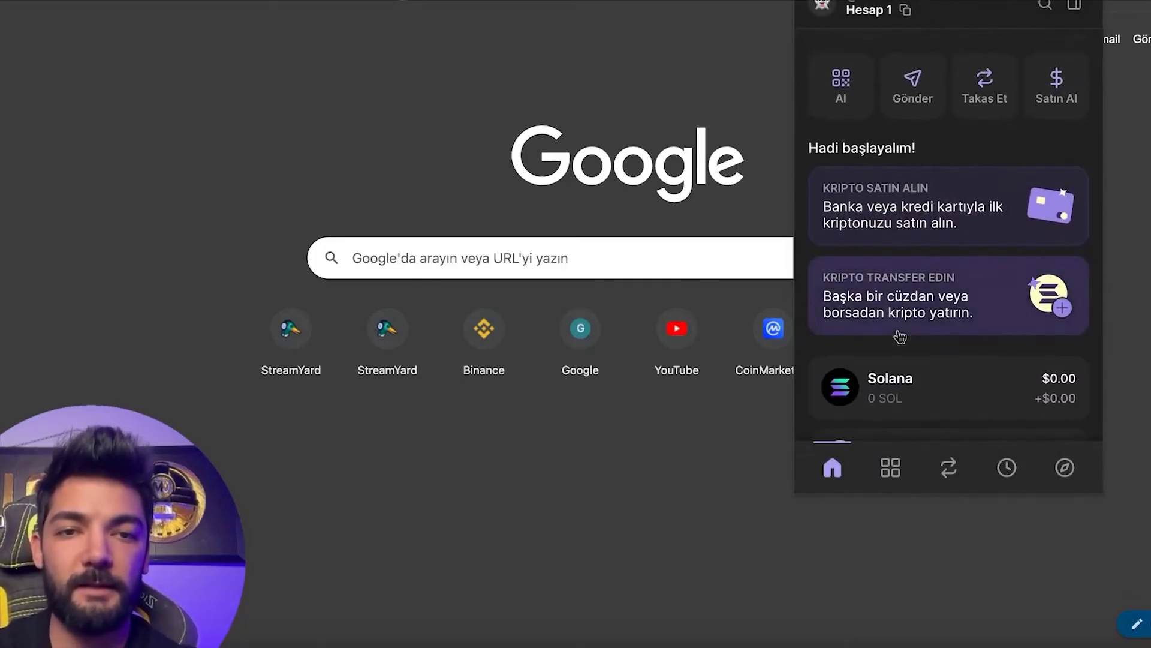
{"action": "left_click", "coordinate": [901, 337]}
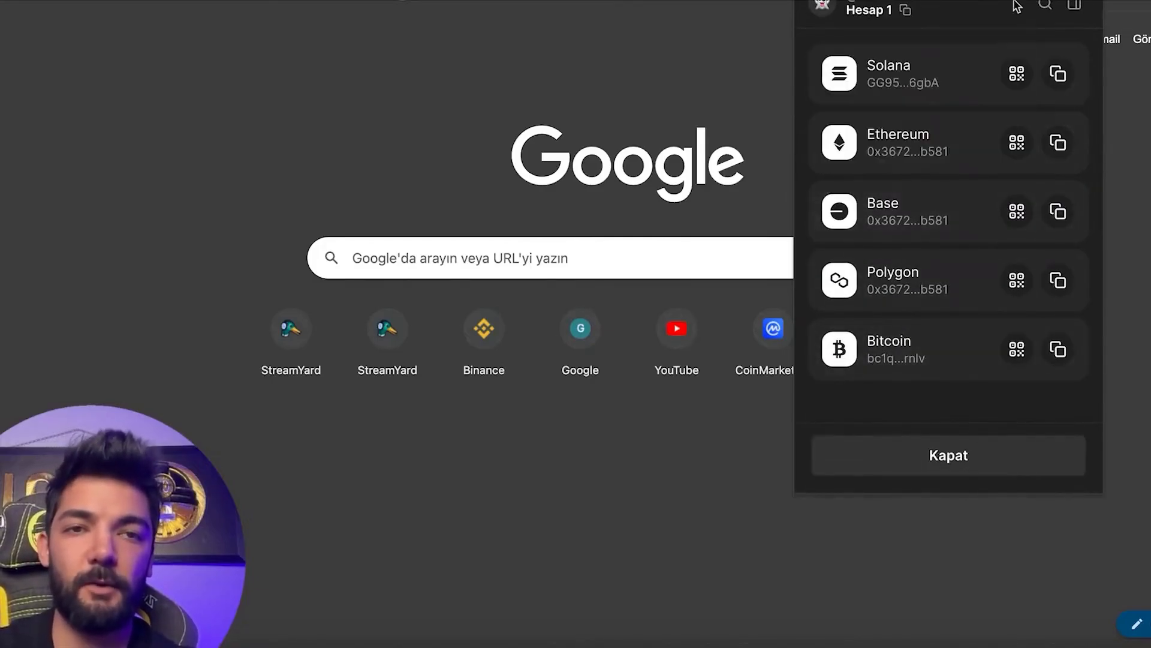
{"action": "left_click", "coordinate": [896, 451]}
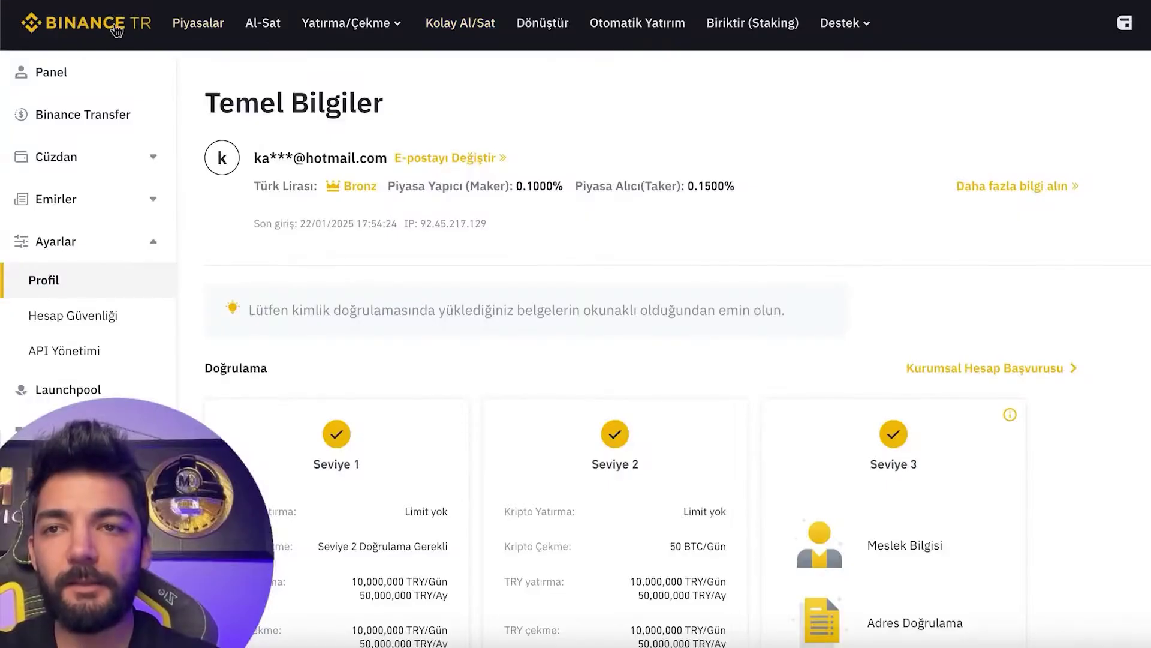
Switch to Binance TR and browse the account dashboard, Transfer and wallet pages.
{"action": "left_click", "coordinate": [136, 29]}
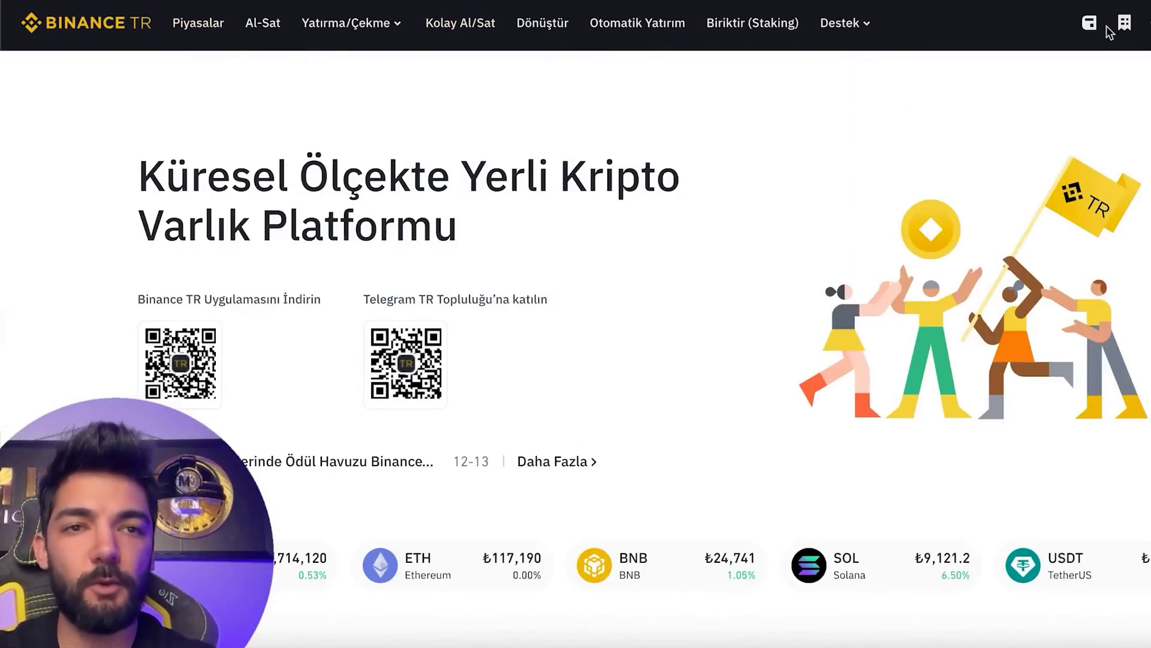
{"action": "mouse_move", "coordinate": [1141, 33]}
{"action": "left_click", "coordinate": [979, 188]}
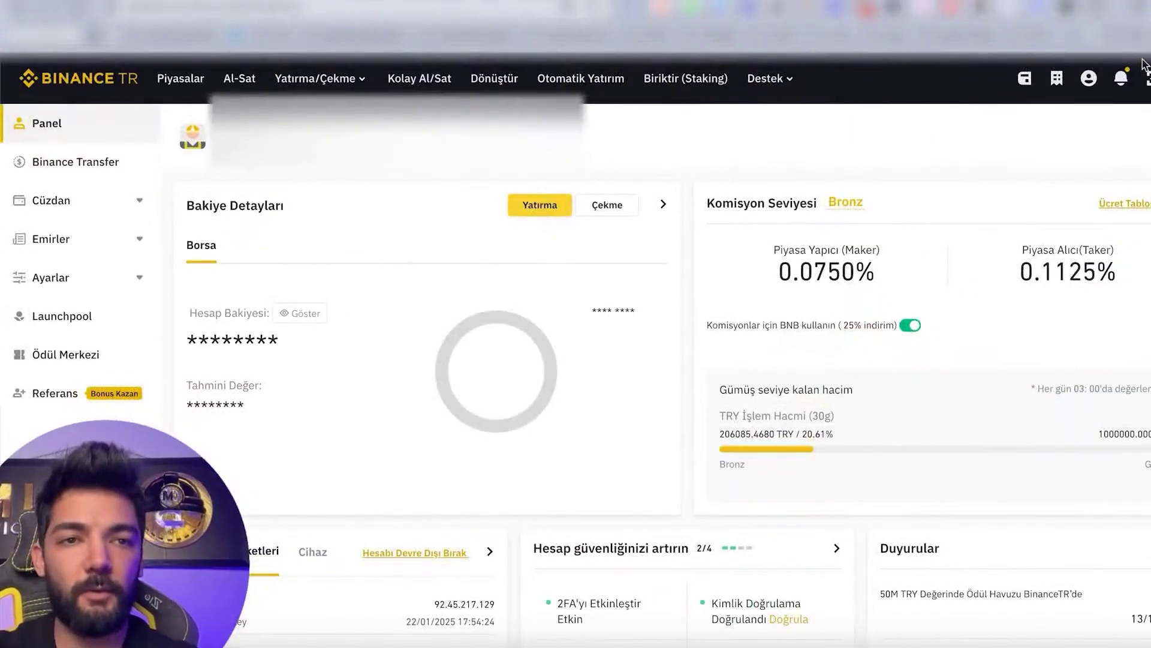
{"action": "mouse_move", "coordinate": [1089, 78]}
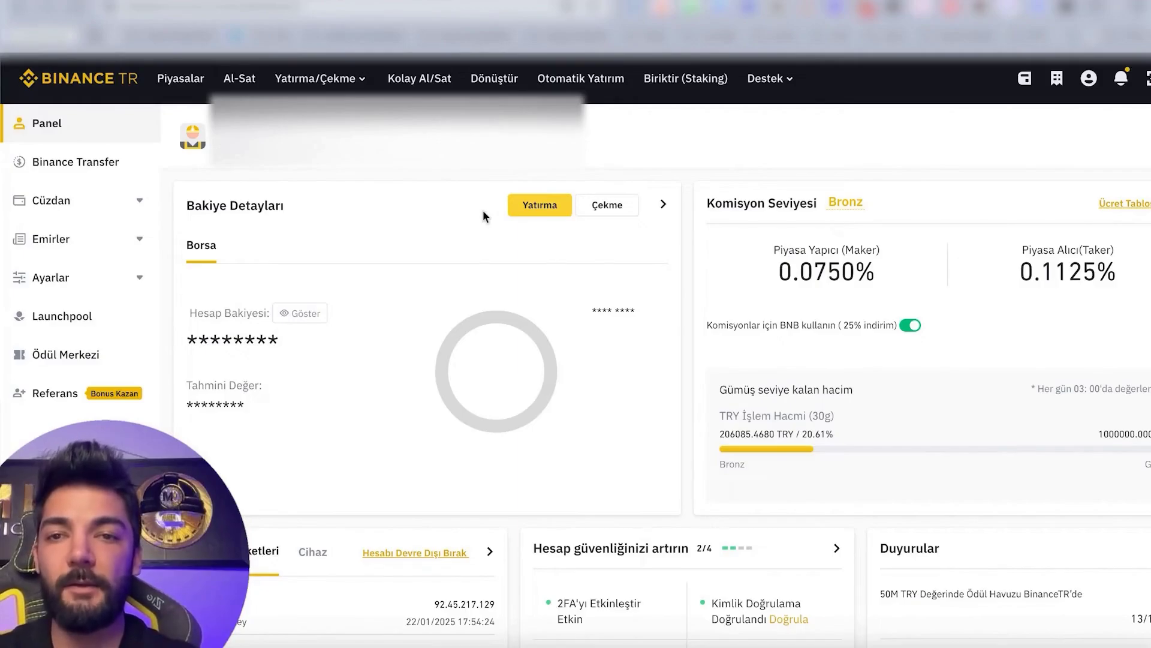
{"action": "left_click", "coordinate": [103, 170]}
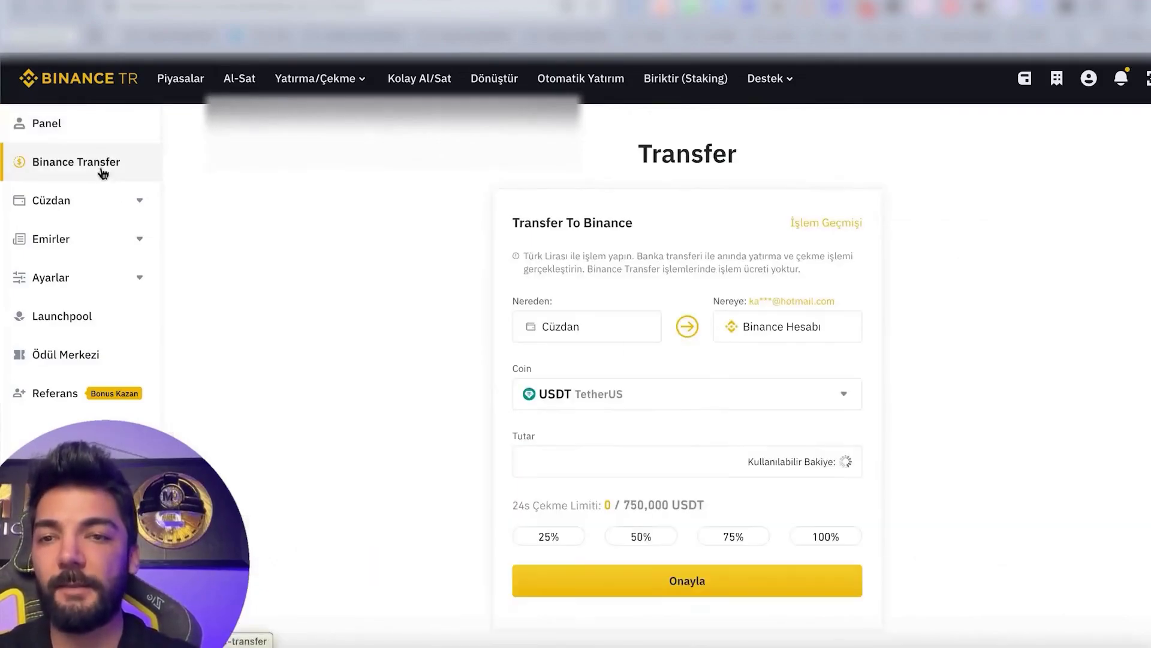
{"action": "left_click", "coordinate": [112, 201]}
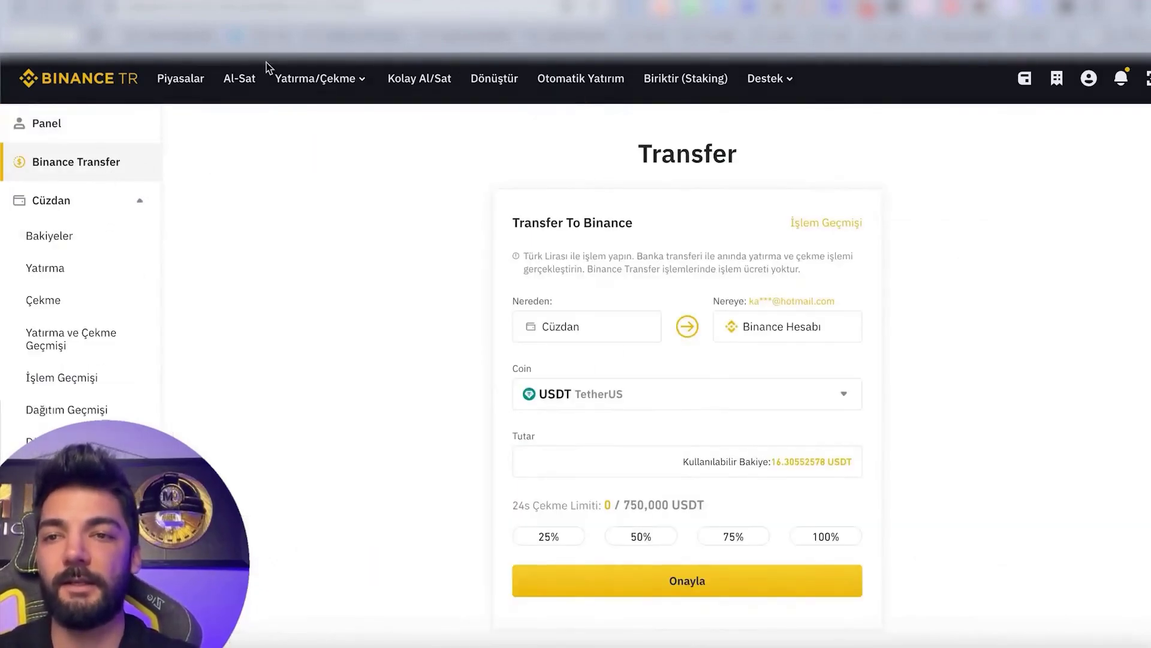
Show Solana's price in TRY from Piyasalar, then open the SOL/TRY trading page.
{"action": "left_click", "coordinate": [183, 81]}
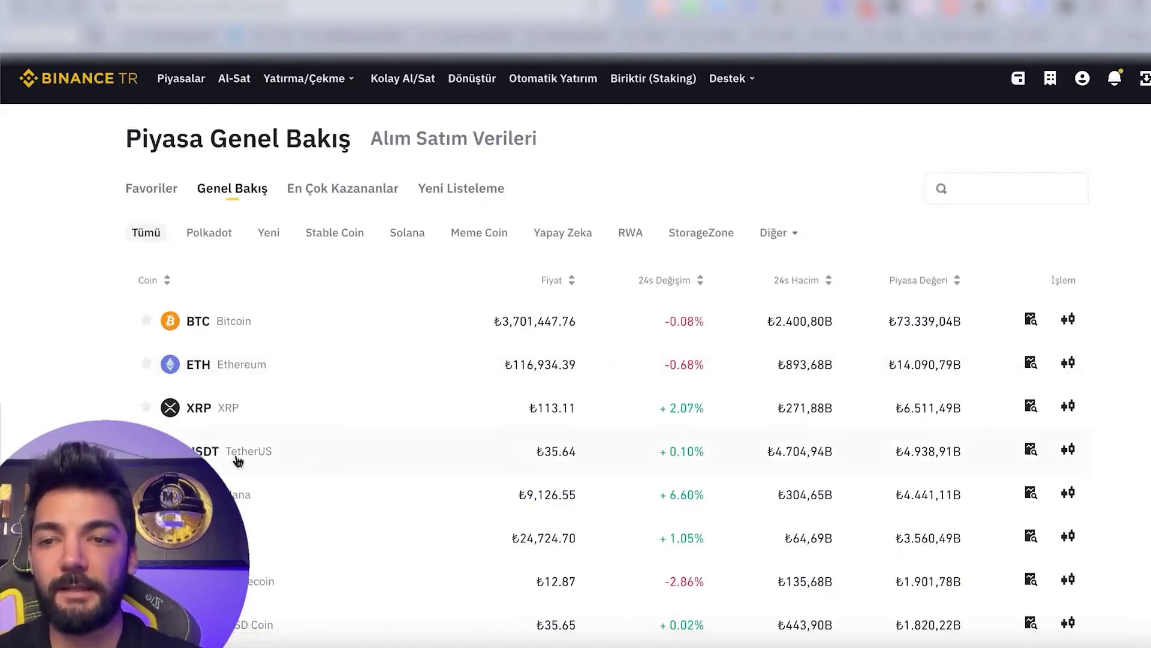
{"action": "left_click", "coordinate": [237, 501]}
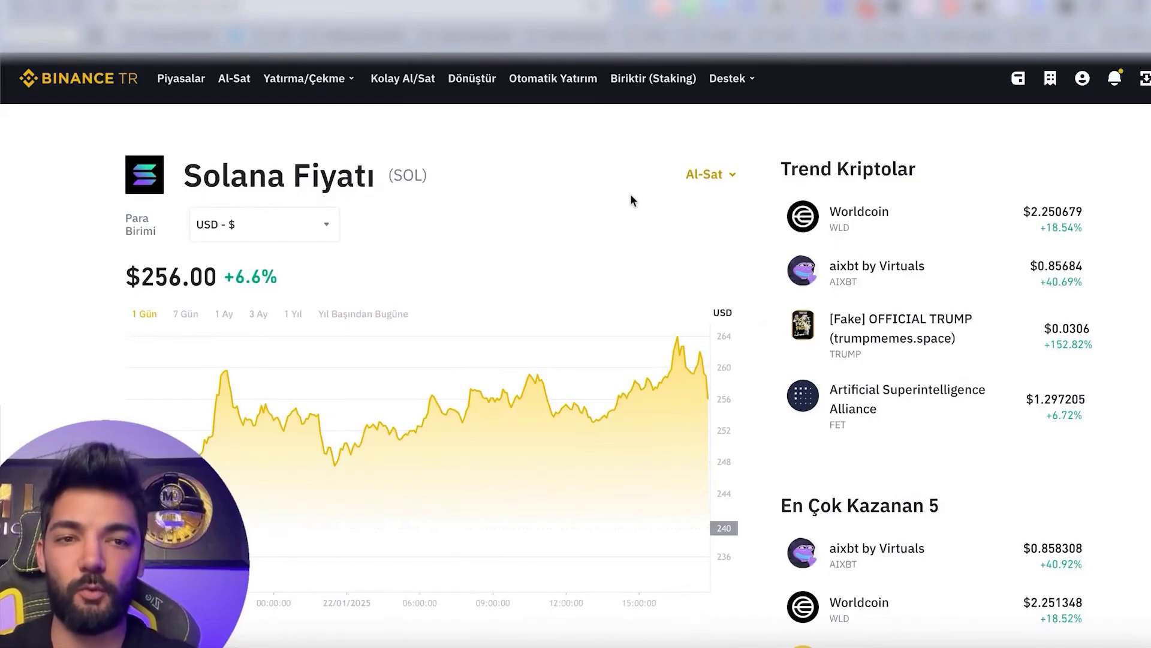
{"action": "left_click", "coordinate": [259, 227]}
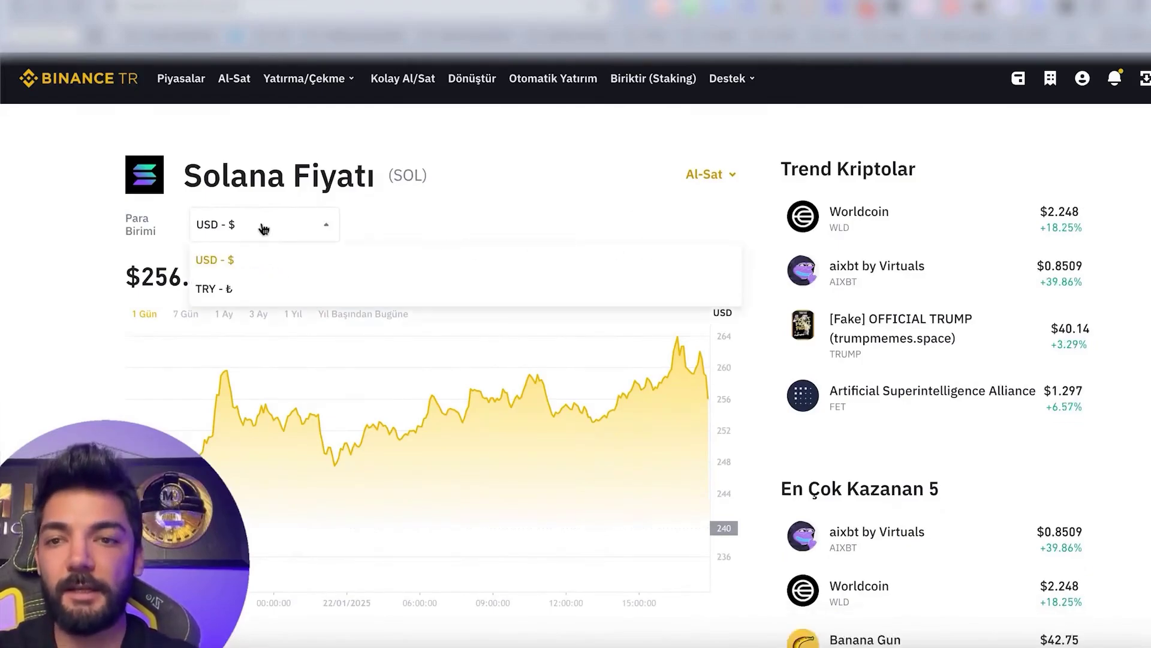
{"action": "left_click", "coordinate": [231, 284]}
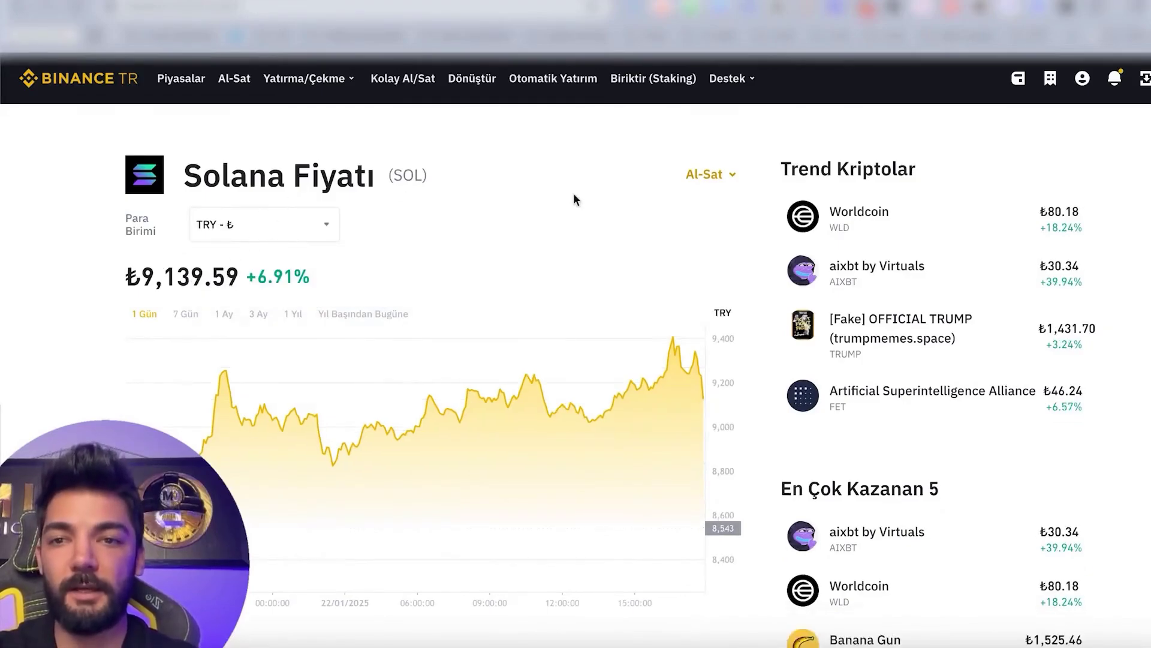
{"action": "mouse_move", "coordinate": [710, 174]}
{"action": "left_click", "coordinate": [722, 239]}
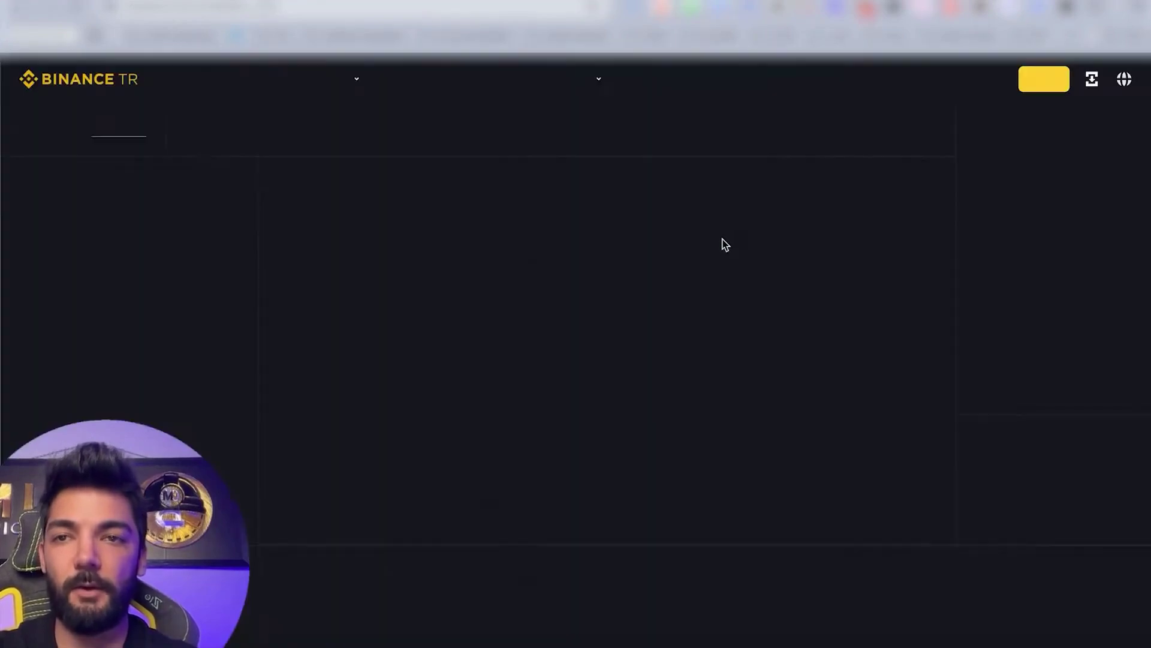
Try the 50%, 100% and 75% balance presets for the SOL buy amount.
{"action": "scroll", "coordinate": [739, 546], "scroll_direction": "down", "scroll_amount": 1}
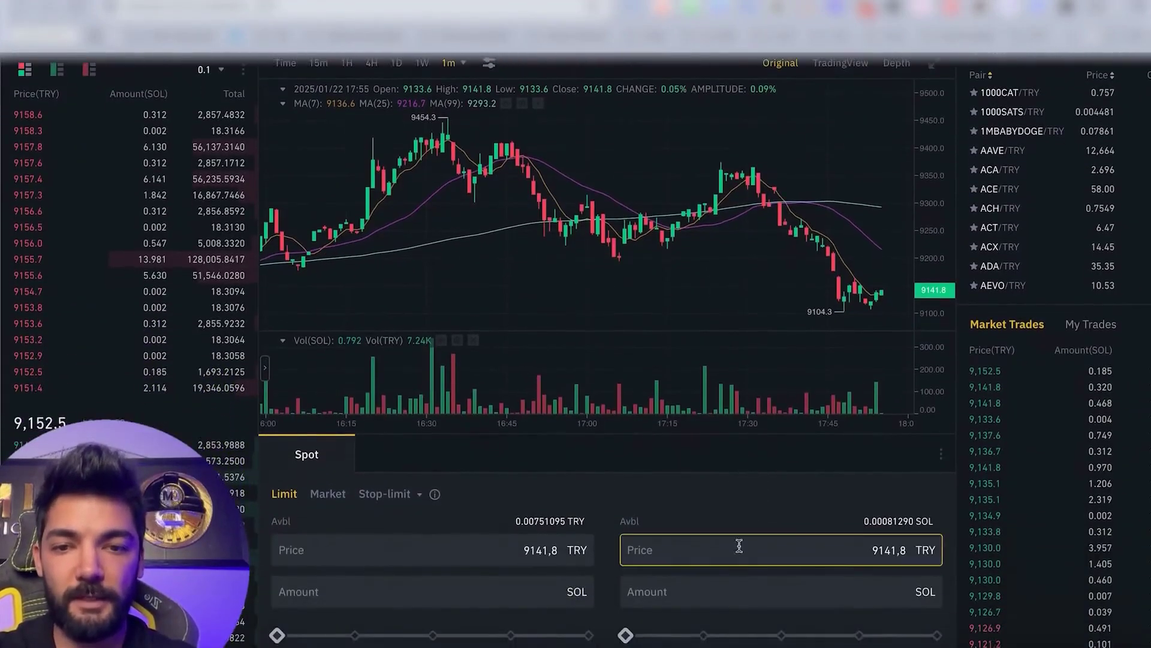
{"action": "scroll", "coordinate": [470, 576], "scroll_direction": "down", "scroll_amount": 1}
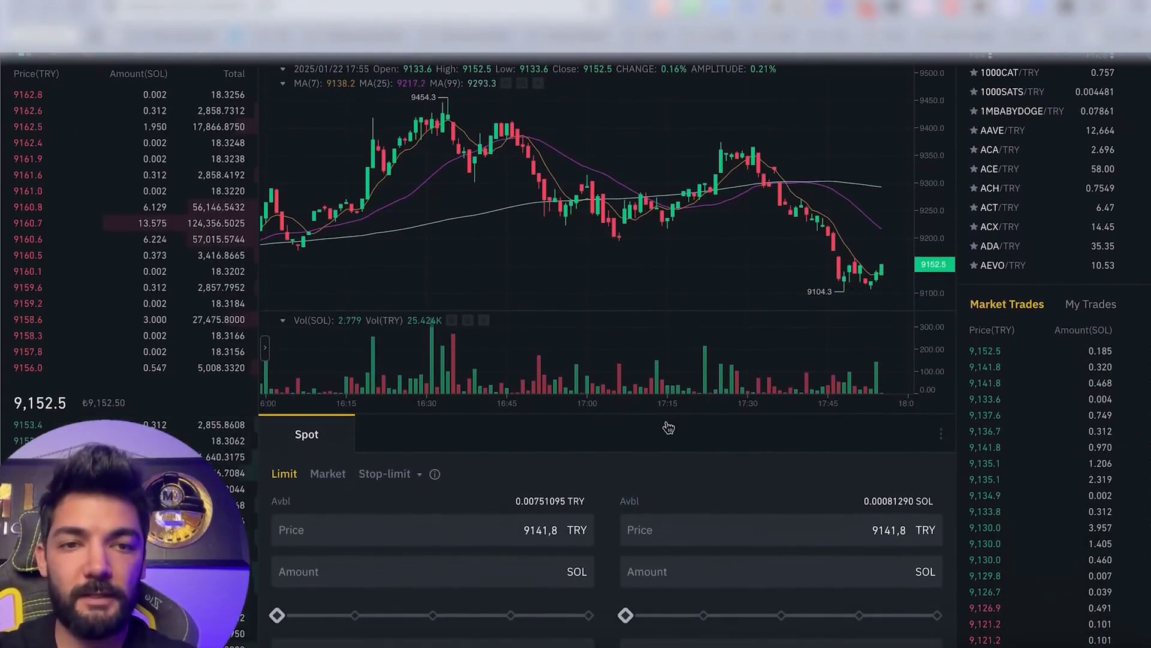
{"action": "left_click", "coordinate": [426, 617]}
{"action": "left_click", "coordinate": [589, 615]}
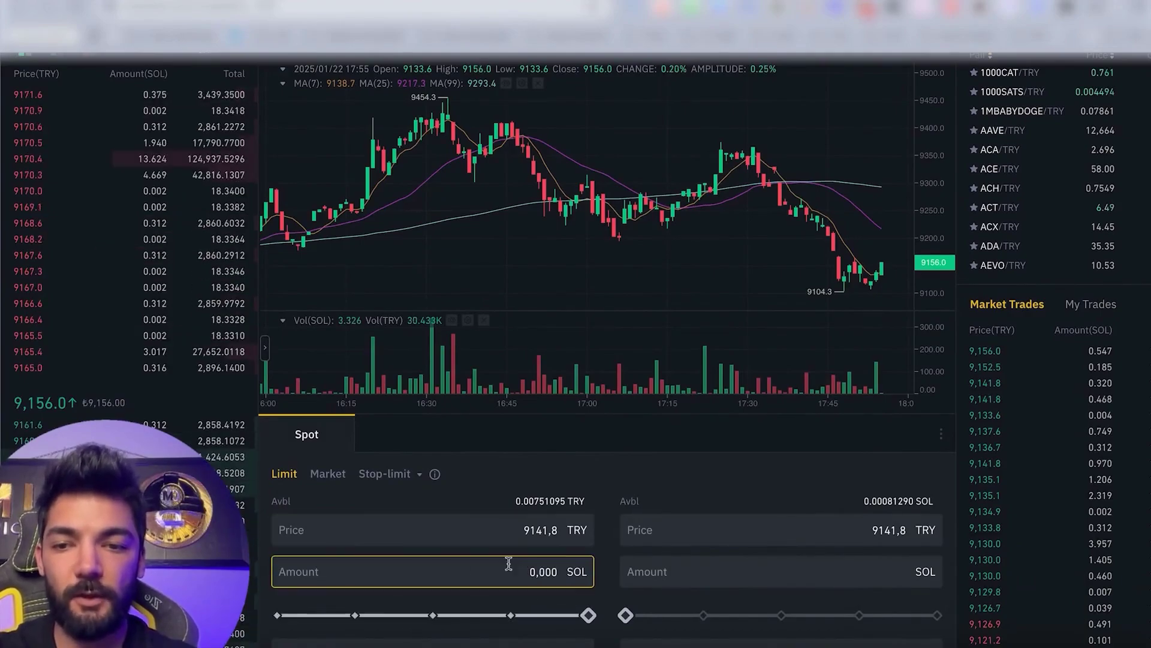
{"action": "scroll", "coordinate": [516, 569], "scroll_direction": "down", "scroll_amount": 2}
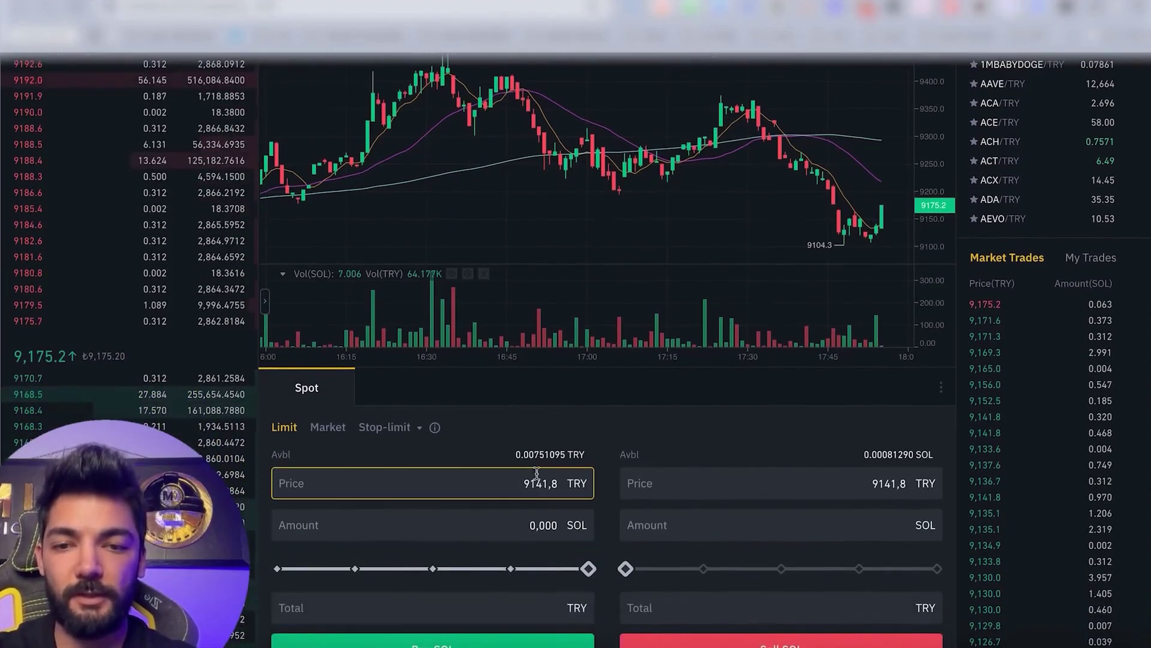
{"action": "left_click", "coordinate": [501, 568]}
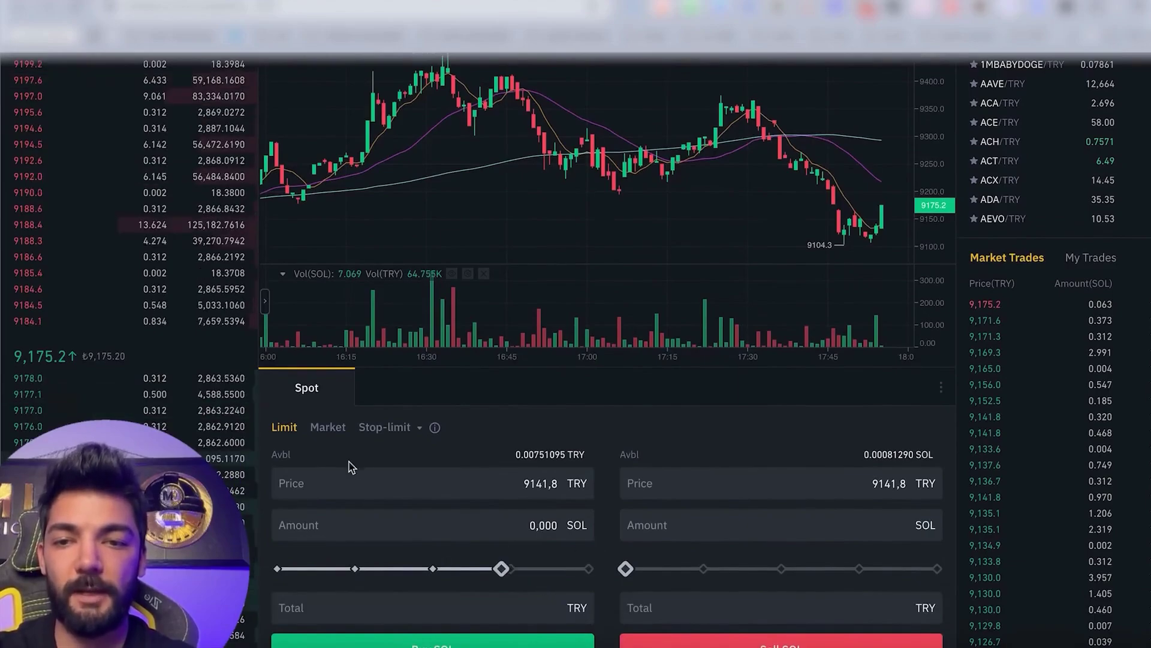
Set the limit buy amount to 1, change the total to 1000 TRY, and submit Buy SOL.
{"action": "double_click", "coordinate": [470, 525]}
{"action": "type", "text": "1"}
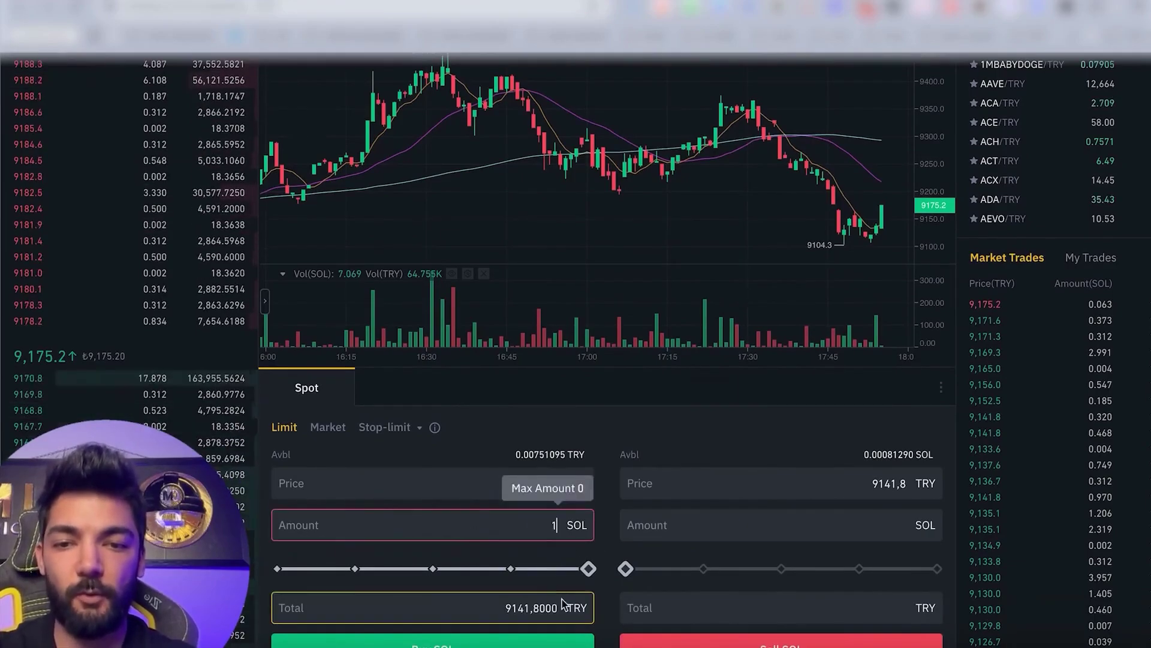
{"action": "double_click", "coordinate": [497, 608]}
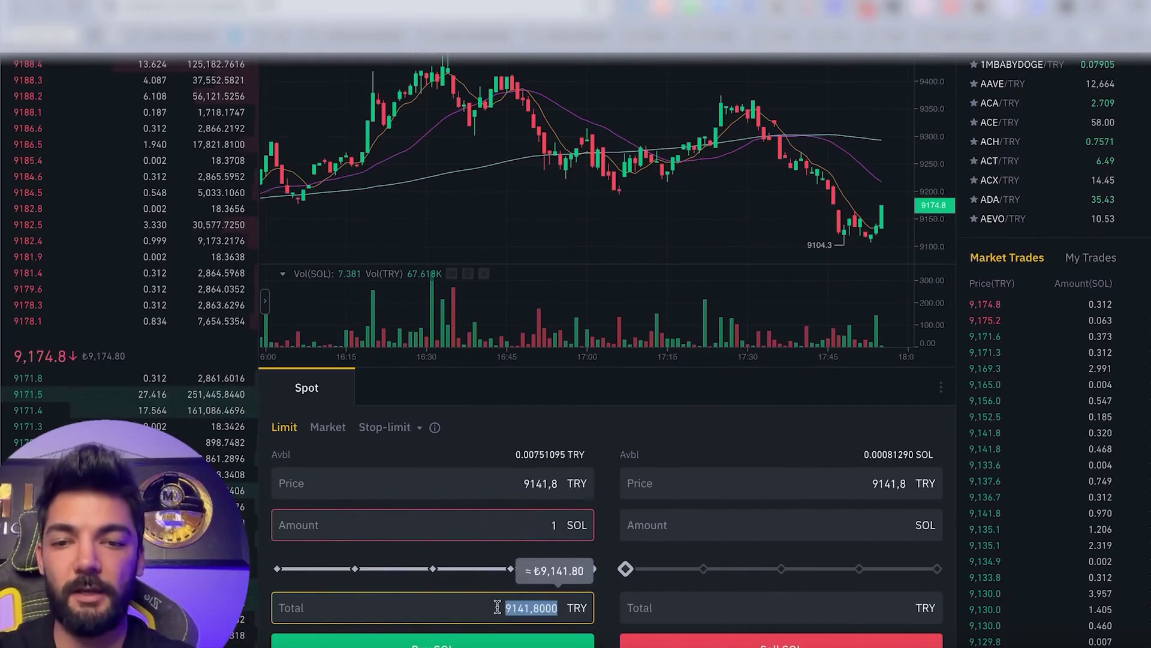
{"action": "type", "text": "1000"}
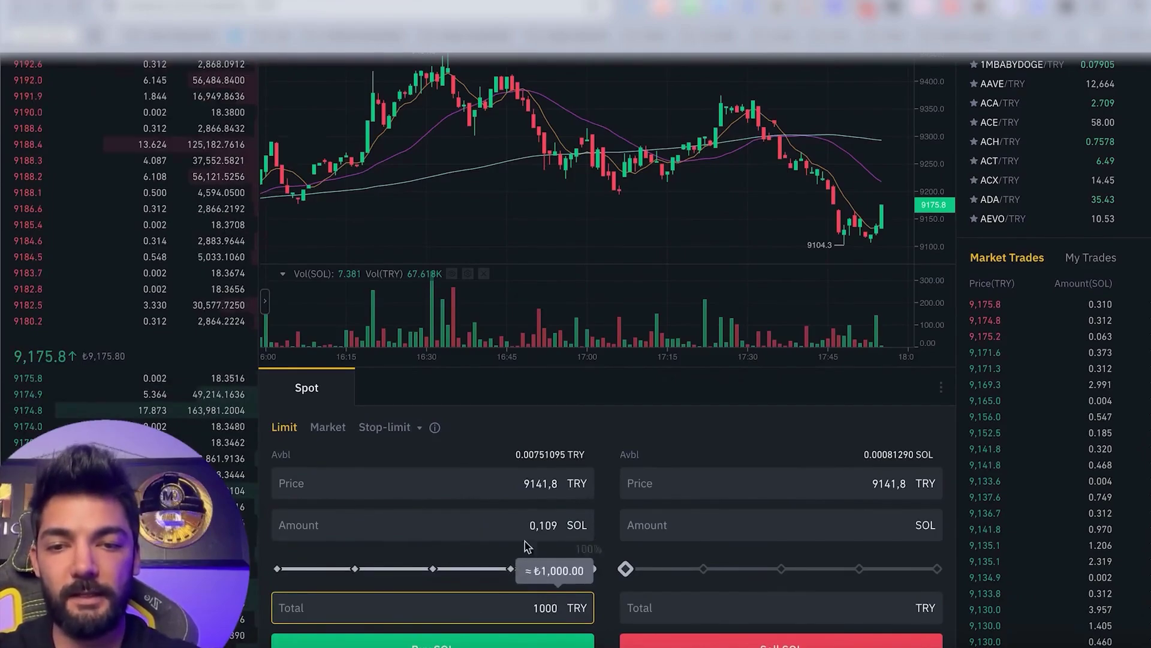
{"action": "scroll", "coordinate": [535, 611], "scroll_direction": "down", "scroll_amount": 1}
{"action": "left_click", "coordinate": [533, 625]}
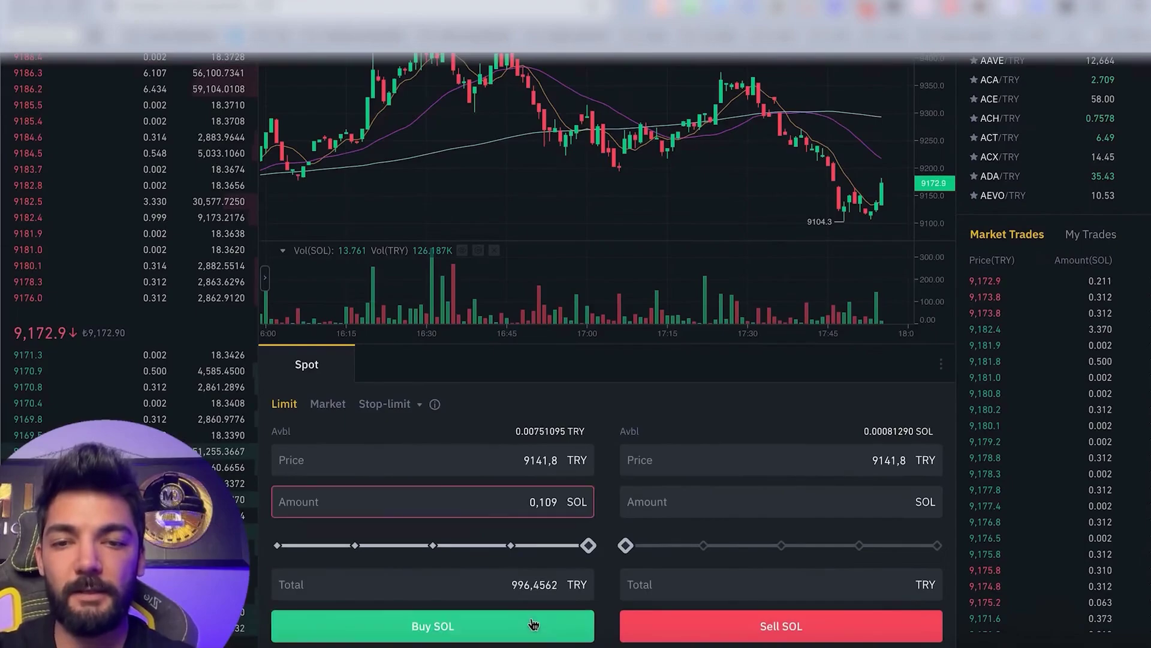
{"action": "scroll", "coordinate": [740, 416], "scroll_direction": "up", "scroll_amount": 4}
{"action": "scroll", "coordinate": [741, 410], "scroll_direction": "down", "scroll_amount": 5}
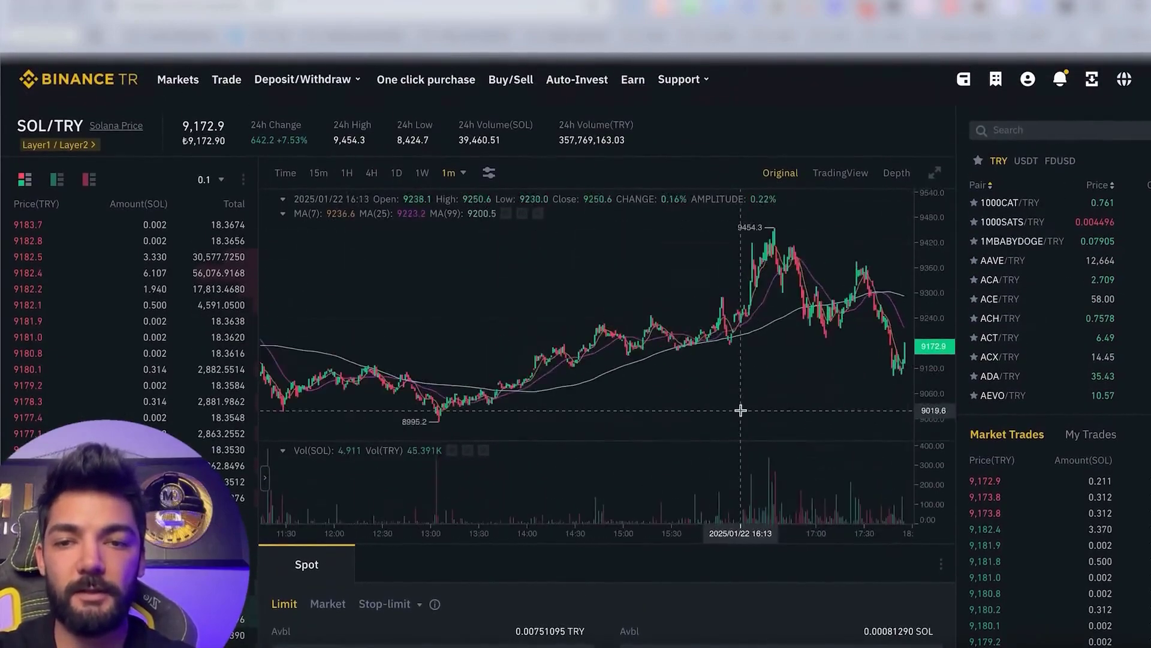
{"action": "scroll", "coordinate": [697, 583], "scroll_direction": "down", "scroll_amount": 5}
{"action": "scroll", "coordinate": [564, 489], "scroll_direction": "up", "scroll_amount": 2}
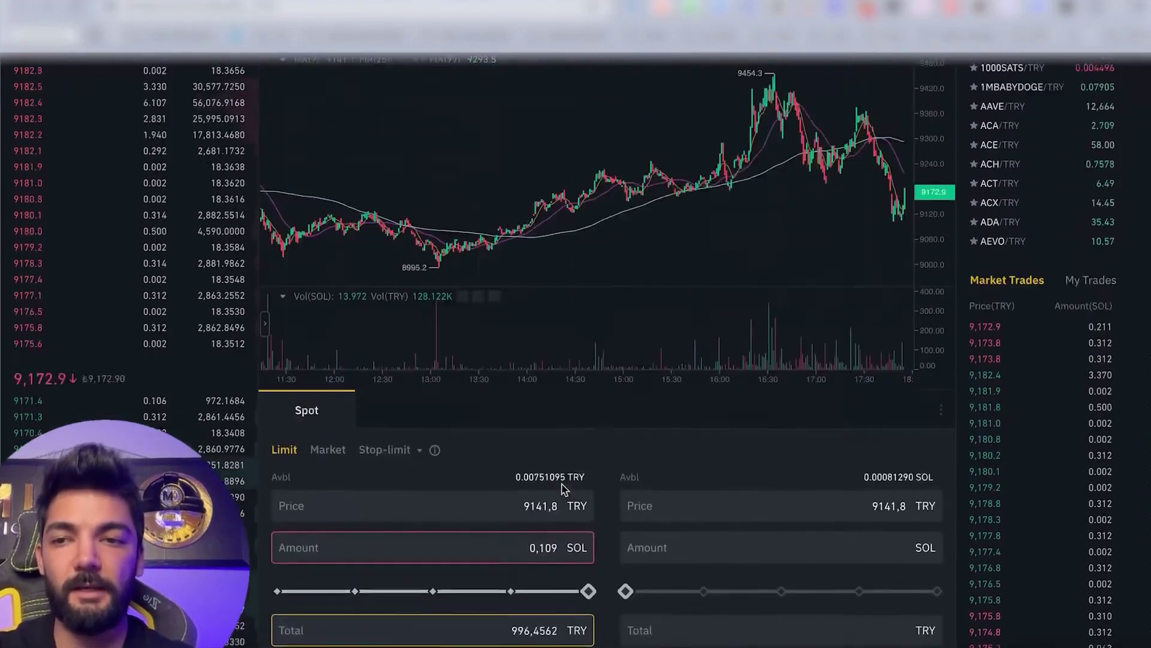
{"action": "scroll", "coordinate": [563, 488], "scroll_direction": "up", "scroll_amount": 3}
{"action": "mouse_move", "coordinate": [1028, 79]}
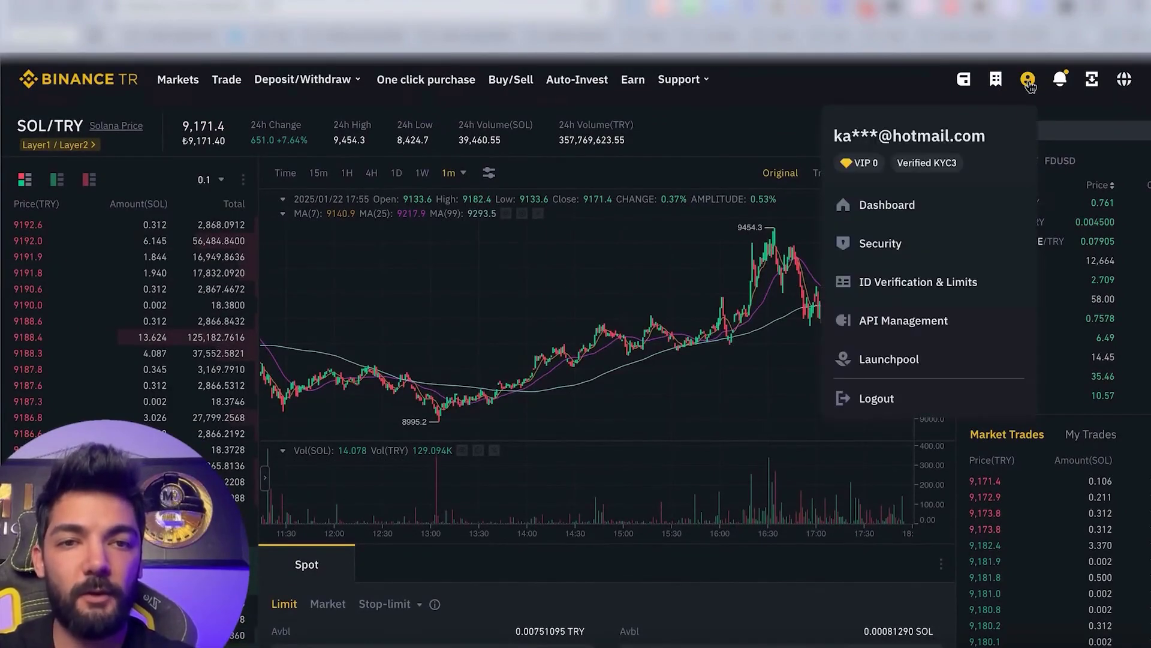
Go to Dashboard, Wallet, Balances and scroll to the 0.0008129 SOL row.
{"action": "left_click", "coordinate": [940, 205]}
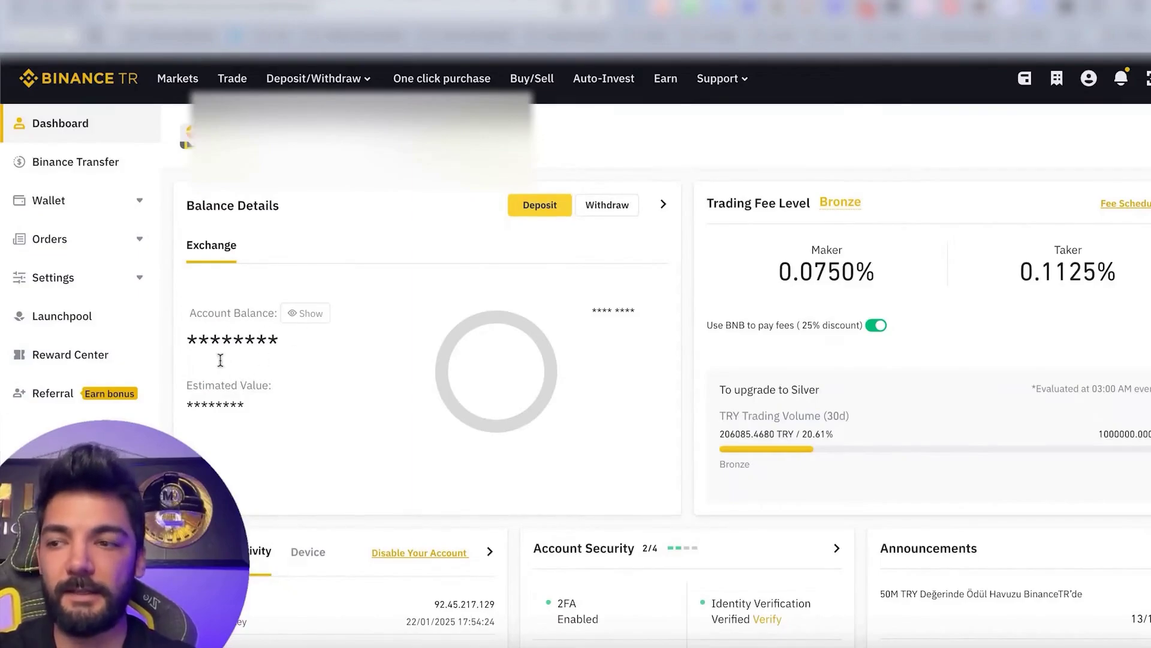
{"action": "left_click", "coordinate": [122, 199]}
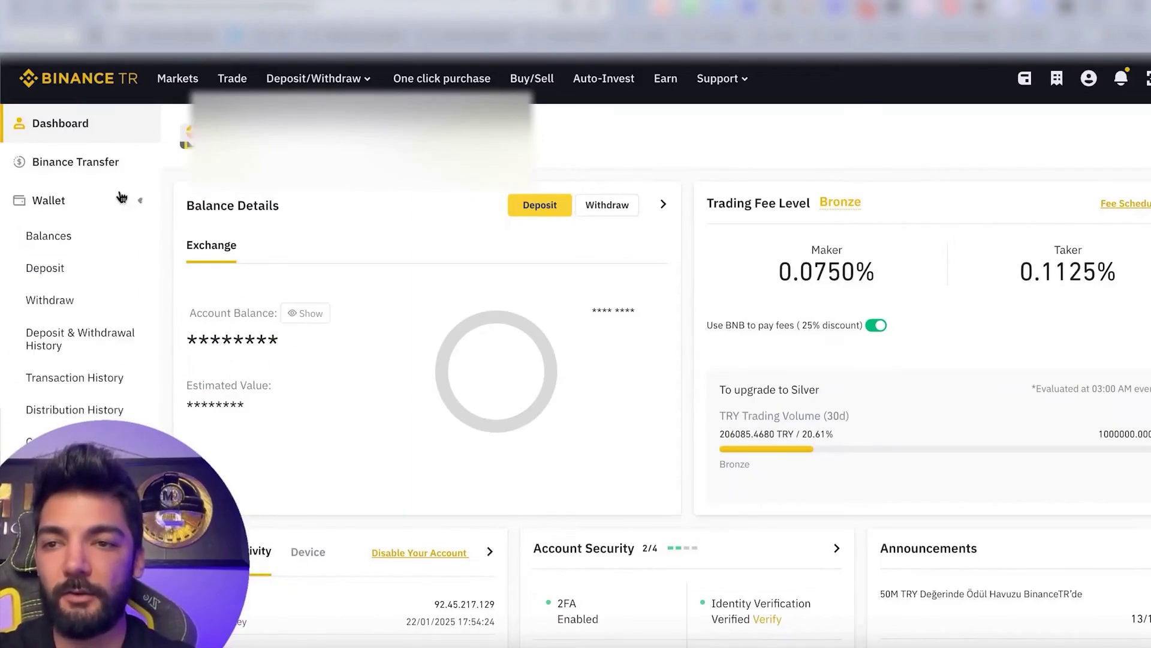
{"action": "left_click", "coordinate": [103, 249]}
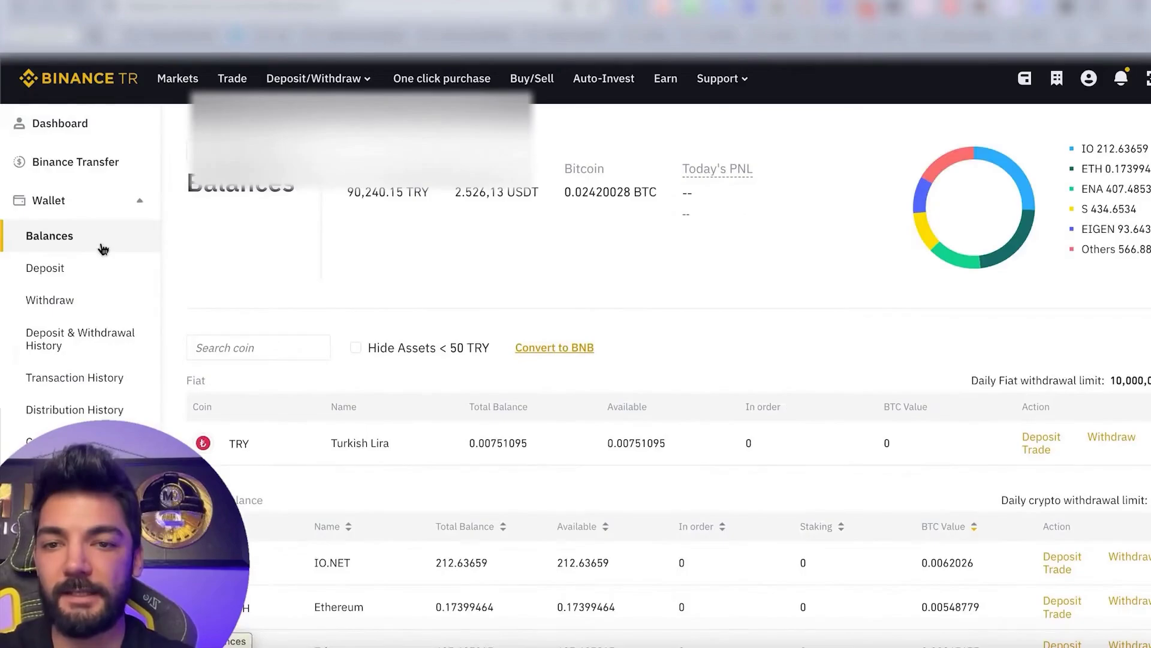
{"action": "scroll", "coordinate": [298, 471], "scroll_direction": "down", "scroll_amount": 2}
{"action": "scroll", "coordinate": [299, 474], "scroll_direction": "up", "scroll_amount": 1}
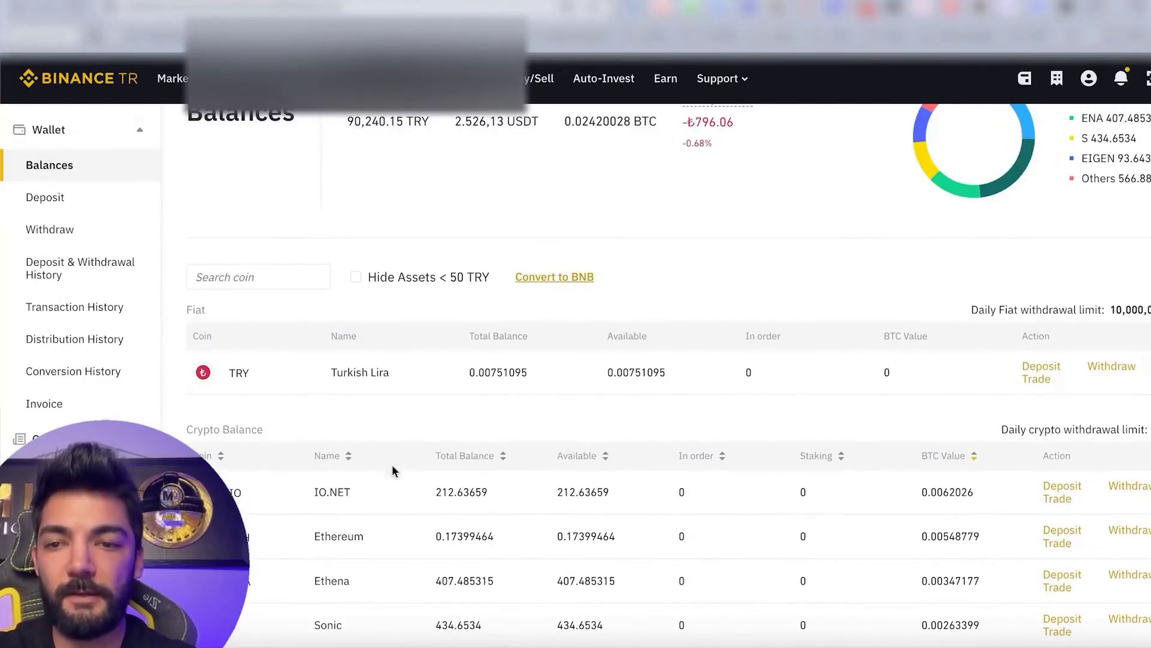
{"action": "scroll", "coordinate": [308, 531], "scroll_direction": "down", "scroll_amount": 9}
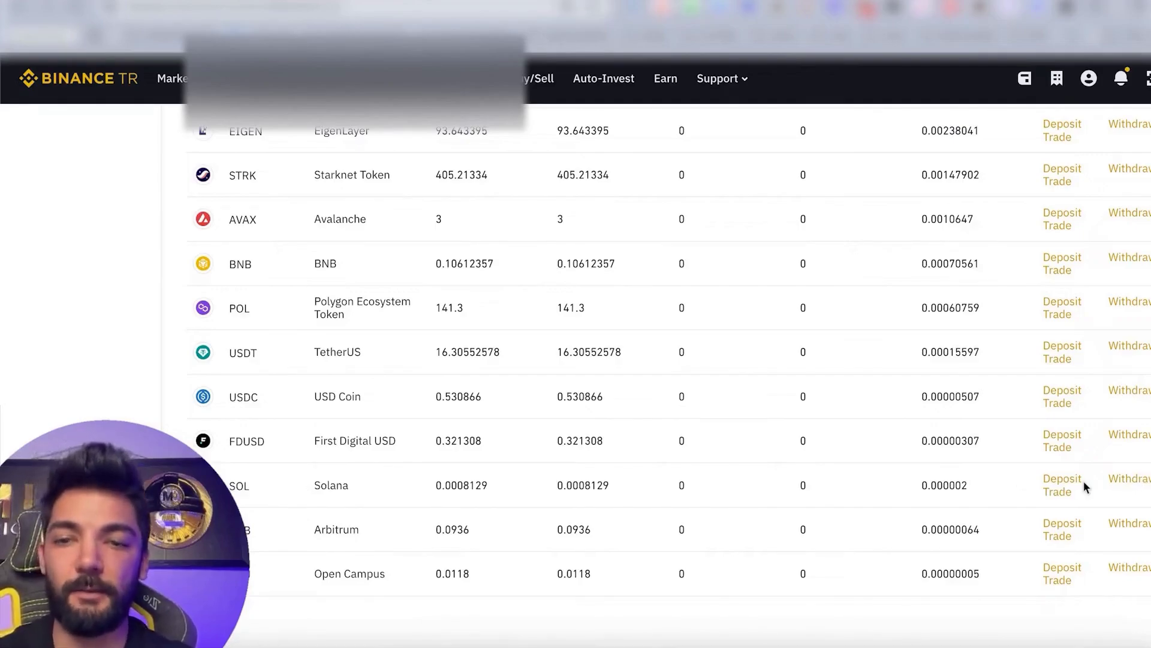
Start a SOL withdrawal on the Solana network, dismissing the case-sensitive address warning.
{"action": "left_click", "coordinate": [1119, 483]}
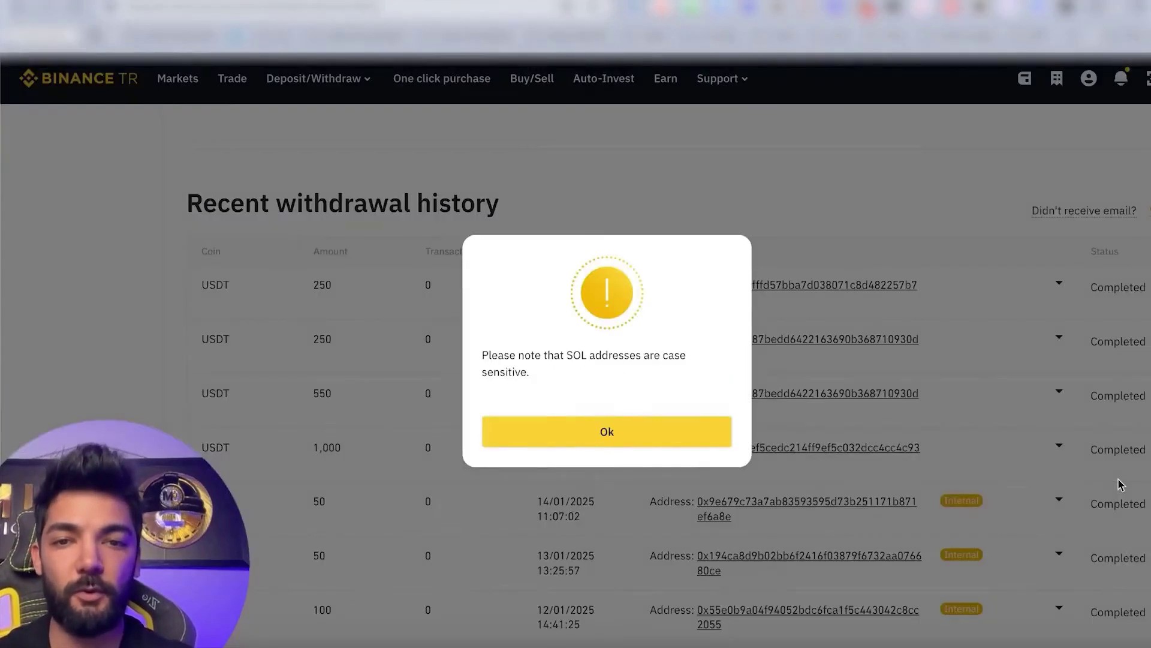
{"action": "left_click", "coordinate": [730, 427]}
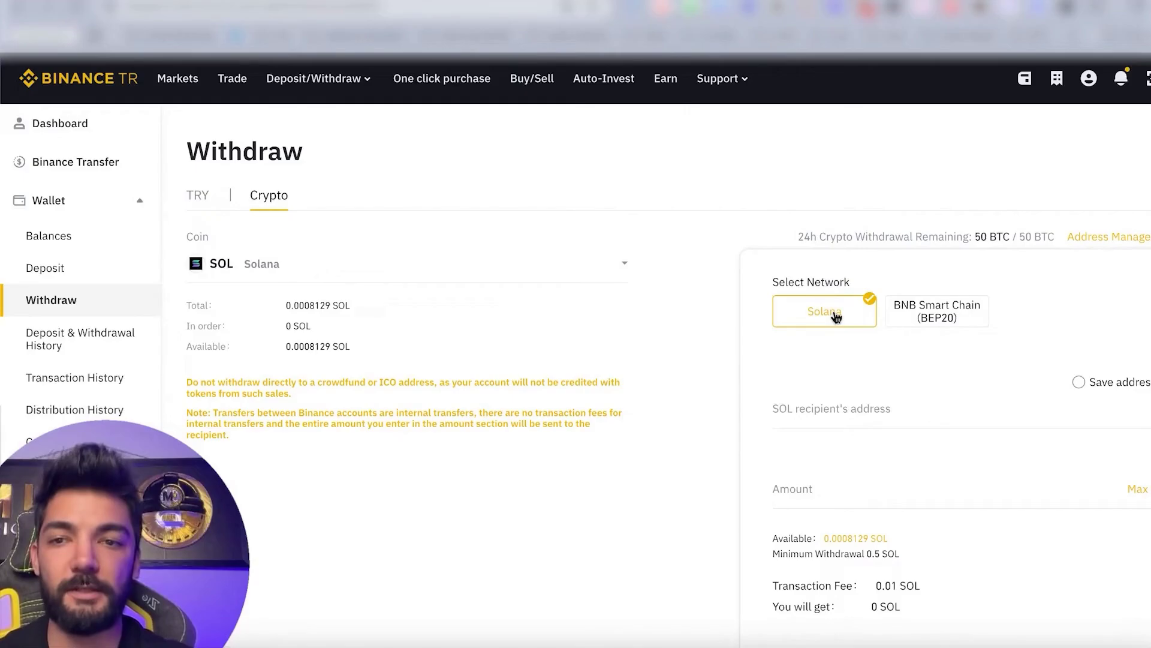
{"action": "scroll", "coordinate": [836, 317], "scroll_direction": "down", "scroll_amount": 1}
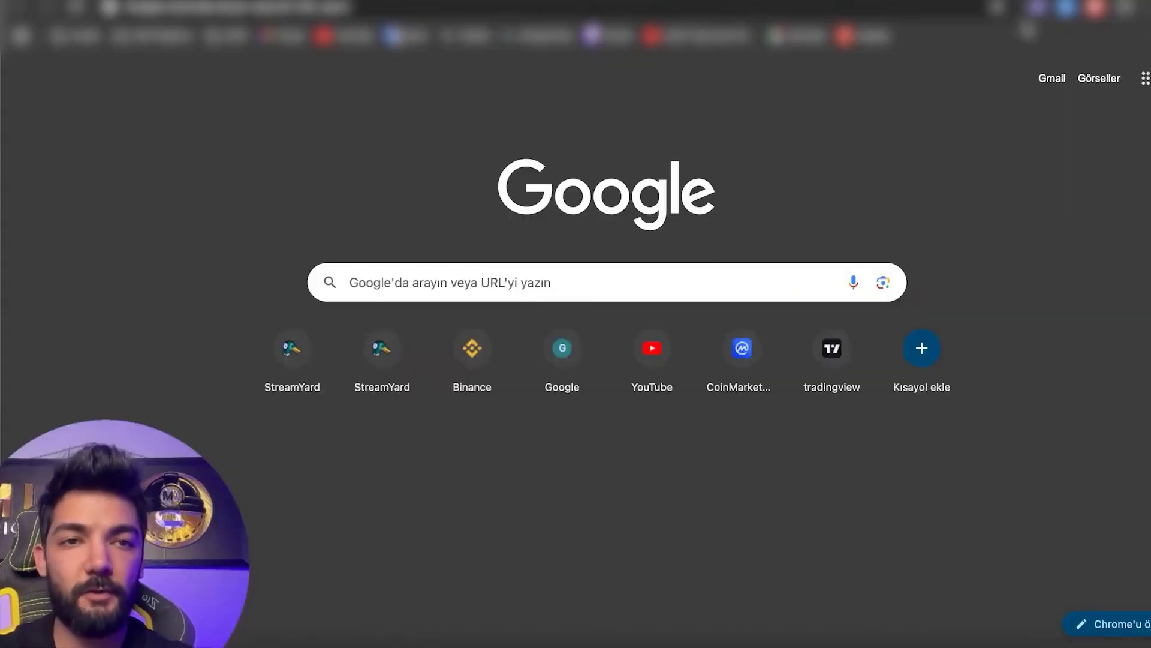
Copy the Phantom wallet's Solana address and paste it as the withdrawal recipient.
{"action": "left_click", "coordinate": [1028, 8]}
{"action": "mouse_move", "coordinate": [865, 52]}
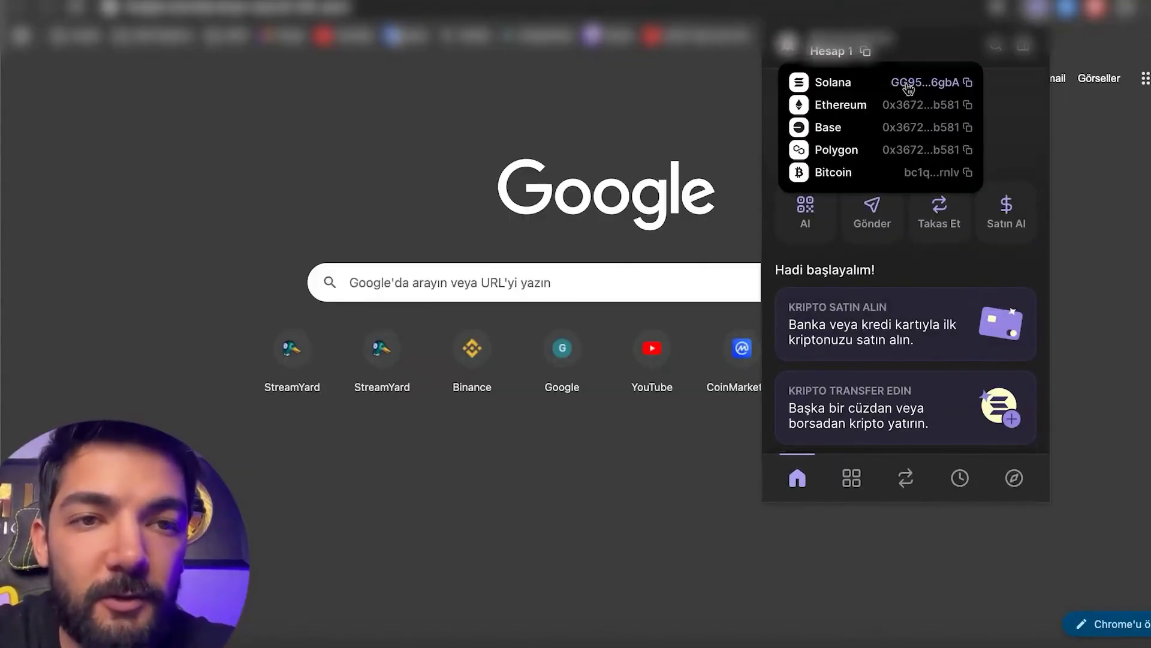
{"action": "left_click", "coordinate": [950, 88]}
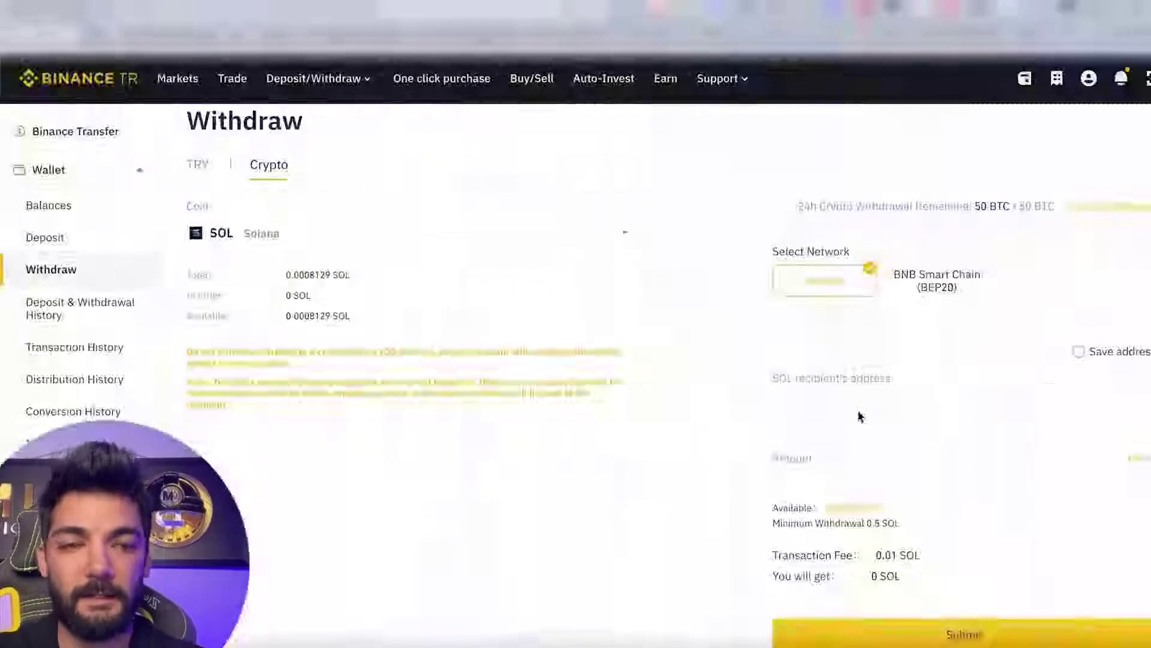
{"action": "left_click", "coordinate": [856, 386]}
{"action": "key", "text": "ctrl+v"}
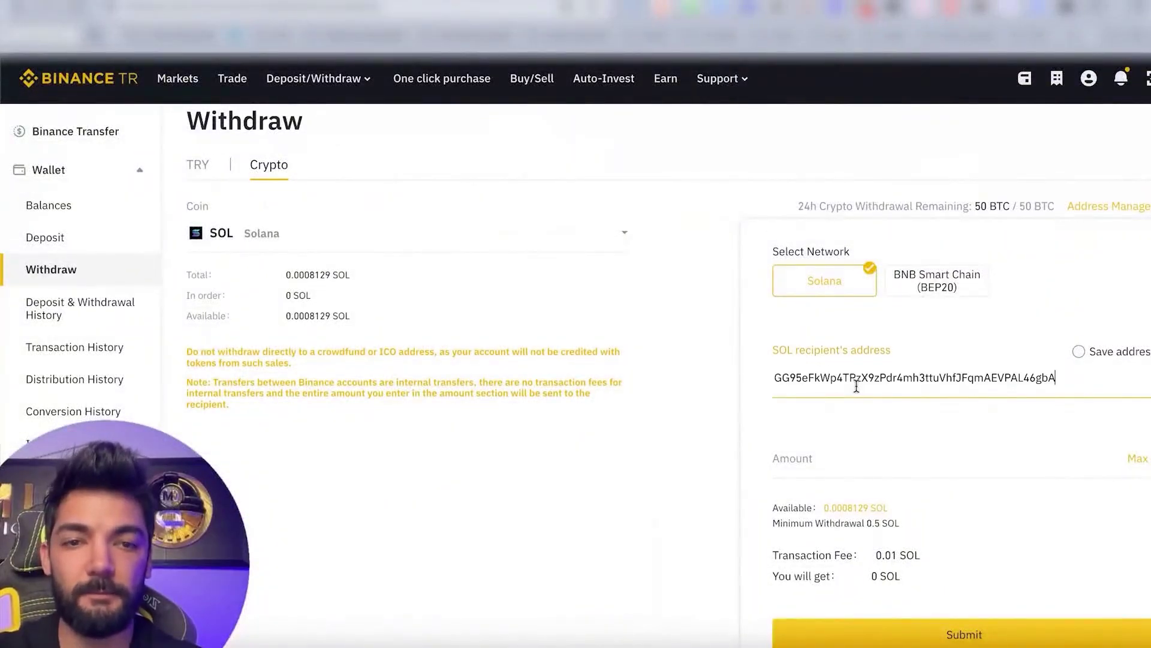
Withdraw the maximum 0,0008129 SOL and submit the withdrawal.
{"action": "left_click", "coordinate": [874, 450]}
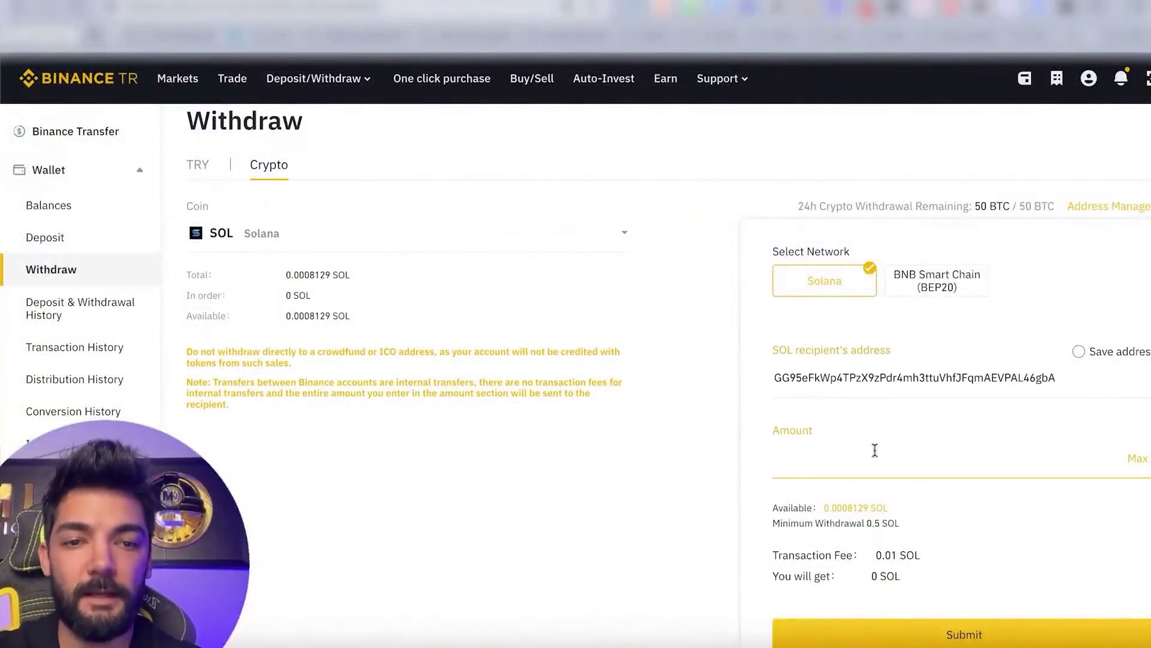
{"action": "left_click", "coordinate": [1135, 459]}
{"action": "scroll", "coordinate": [1049, 510], "scroll_direction": "down", "scroll_amount": 2}
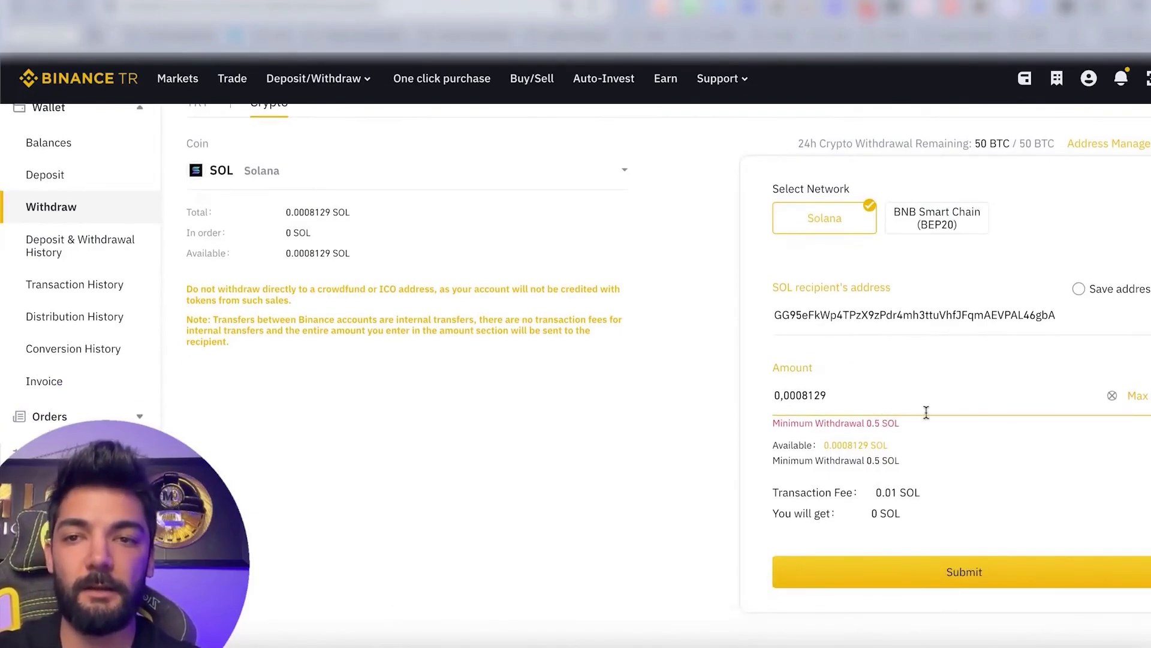
{"action": "left_click", "coordinate": [991, 570]}
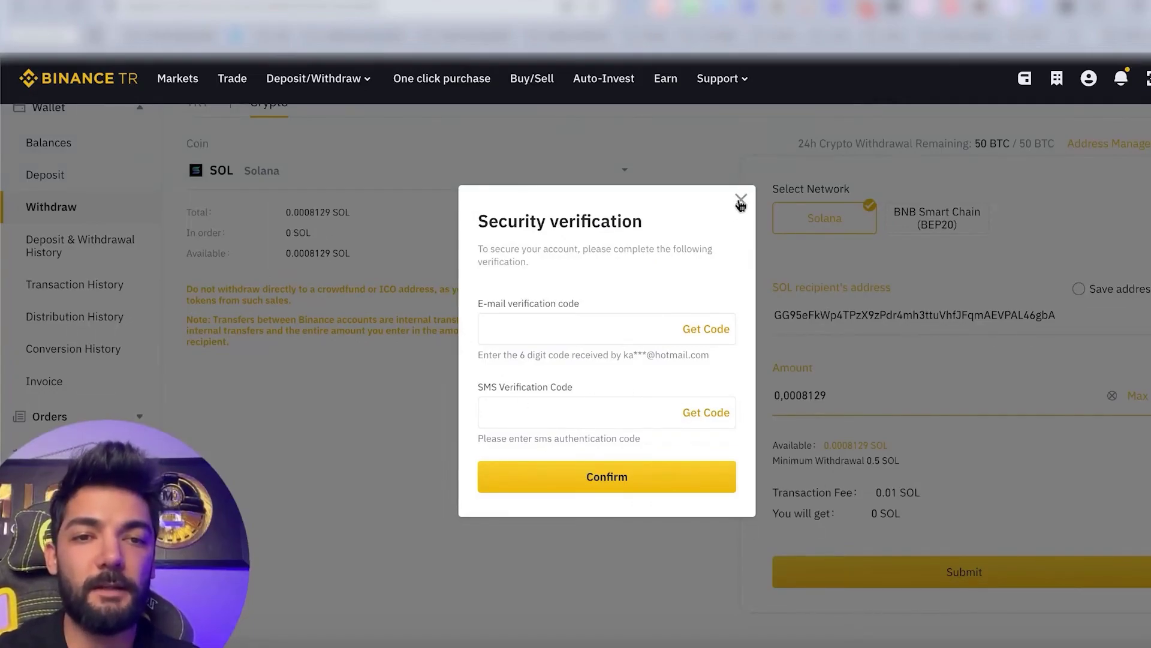
Close the security verification dialog without confirming and open a new browser tab.
{"action": "left_click", "coordinate": [741, 200]}
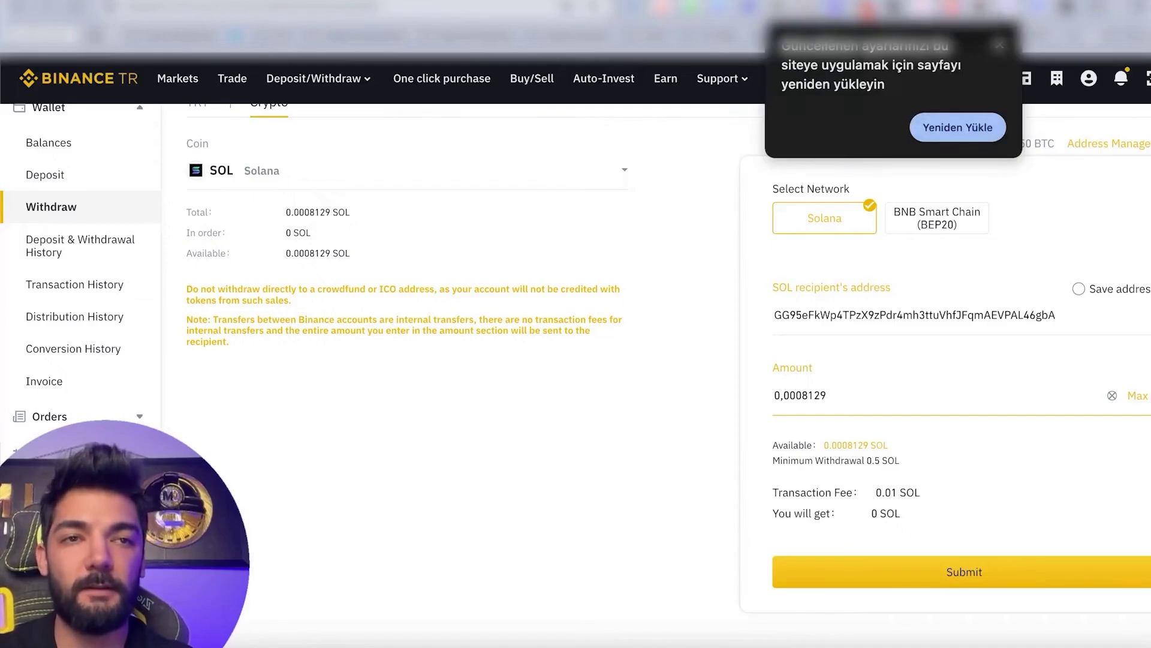
{"action": "key", "text": "ctrl+t"}
Go to jup.ag, disconnect the wallet, and reconnect it via Phantom.
{"action": "type", "text": "jup"}
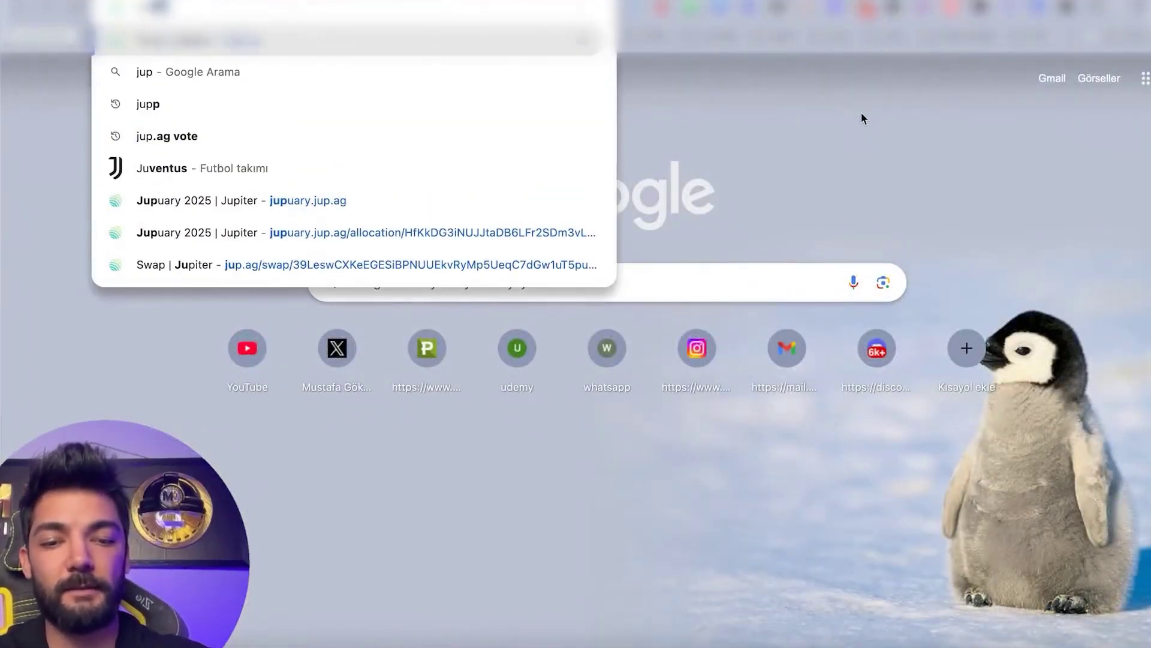
{"action": "key", "text": "Return"}
{"action": "mouse_move", "coordinate": [922, 66]}
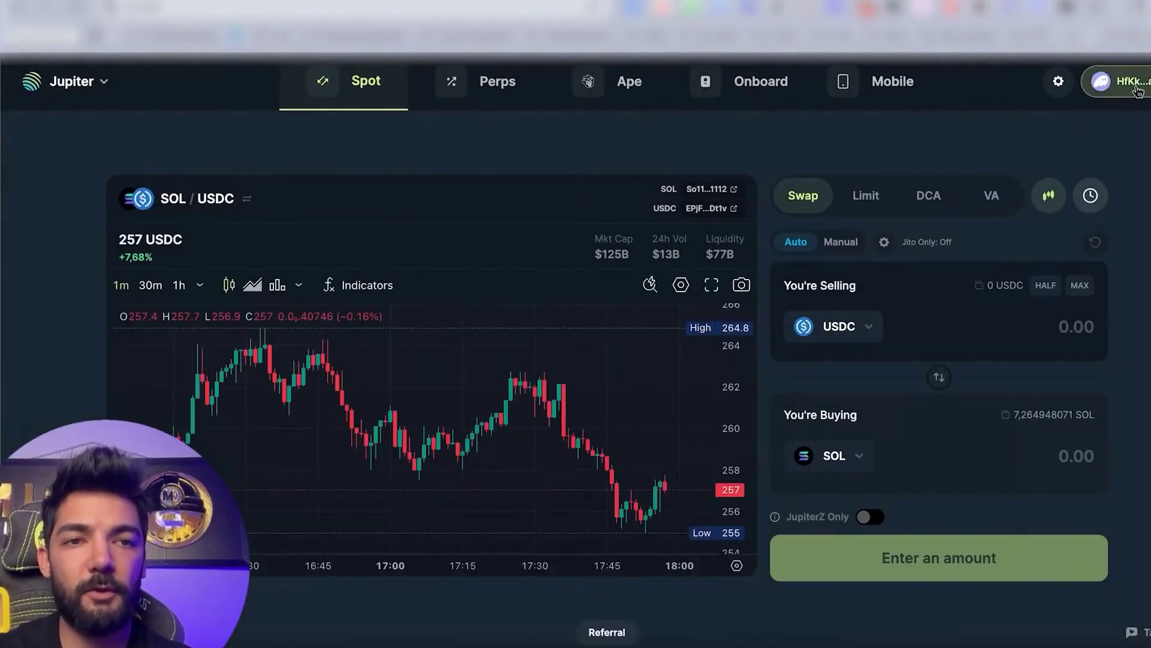
{"action": "left_click", "coordinate": [1119, 81]}
{"action": "left_click", "coordinate": [1143, 106]}
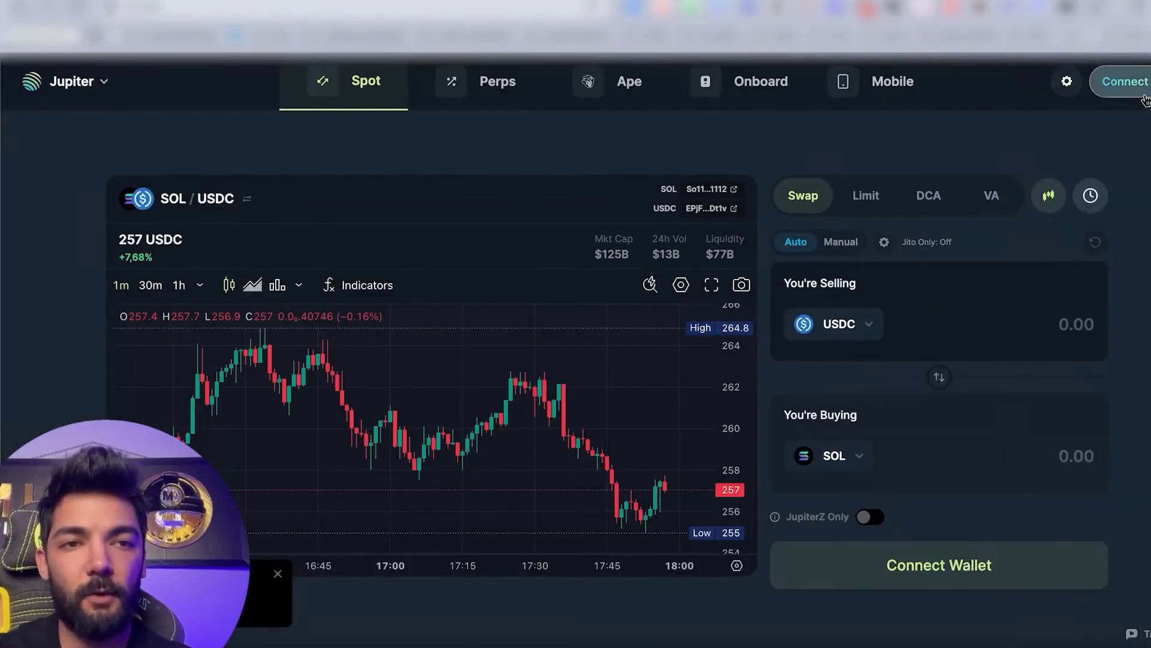
{"action": "left_click", "coordinate": [1126, 83]}
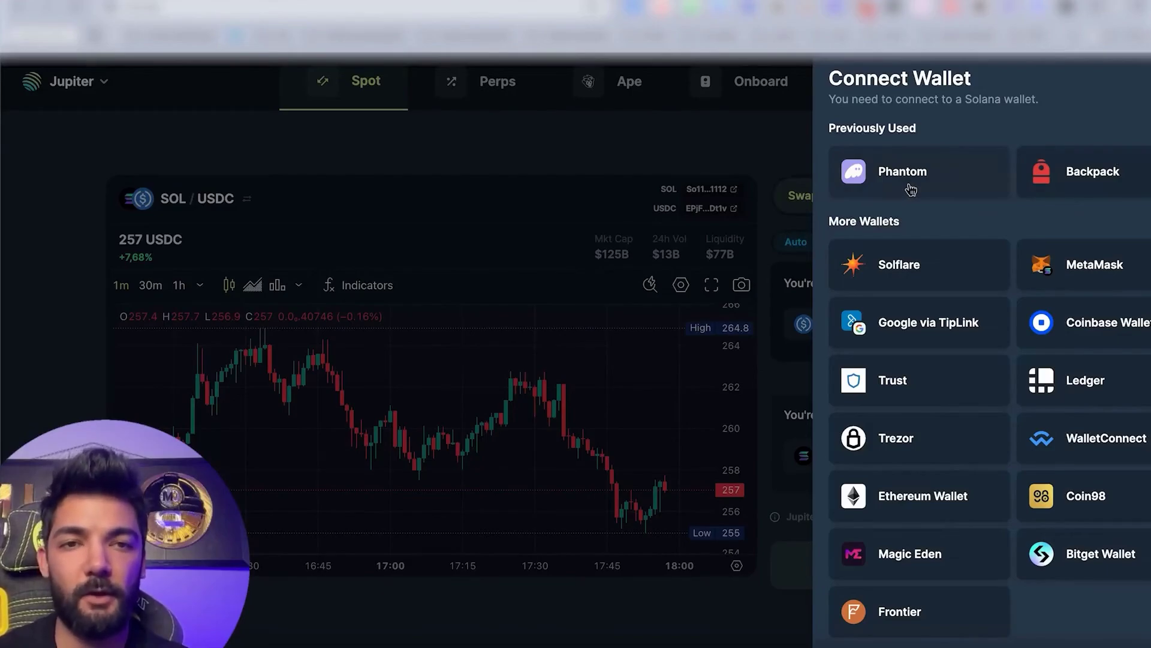
{"action": "left_click", "coordinate": [911, 190]}
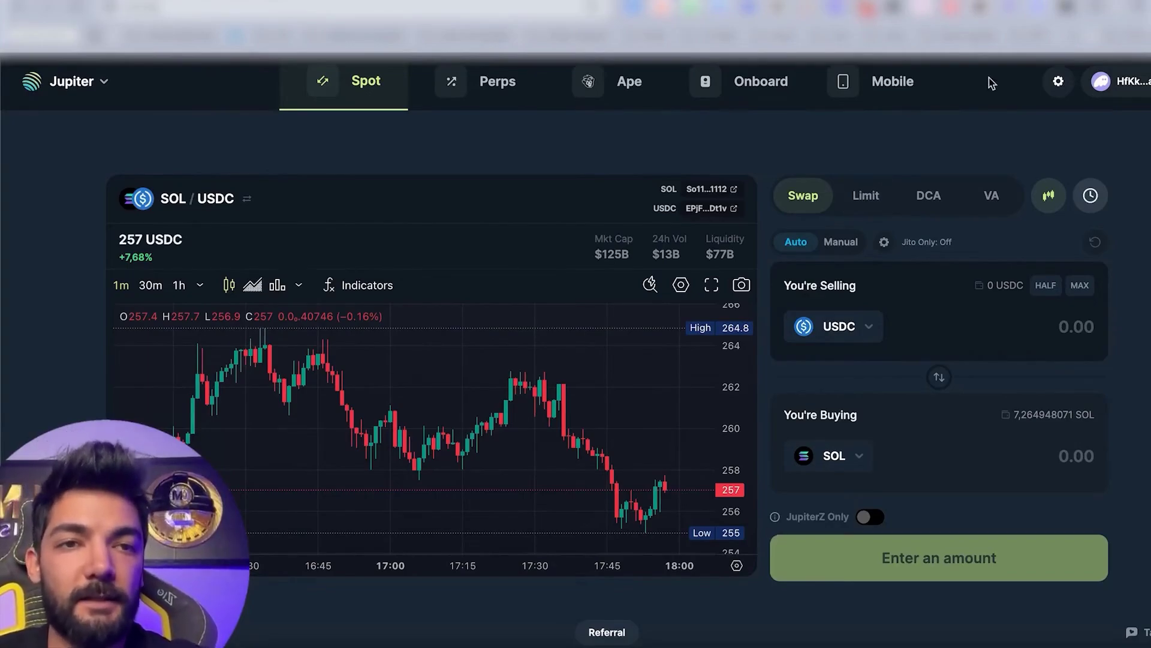
From Phantom's Solana holding, set up a SOL→USDC swap paying 0.1 SOL, quoting about 25.46 USDC.
{"action": "left_click", "coordinate": [1002, 7]}
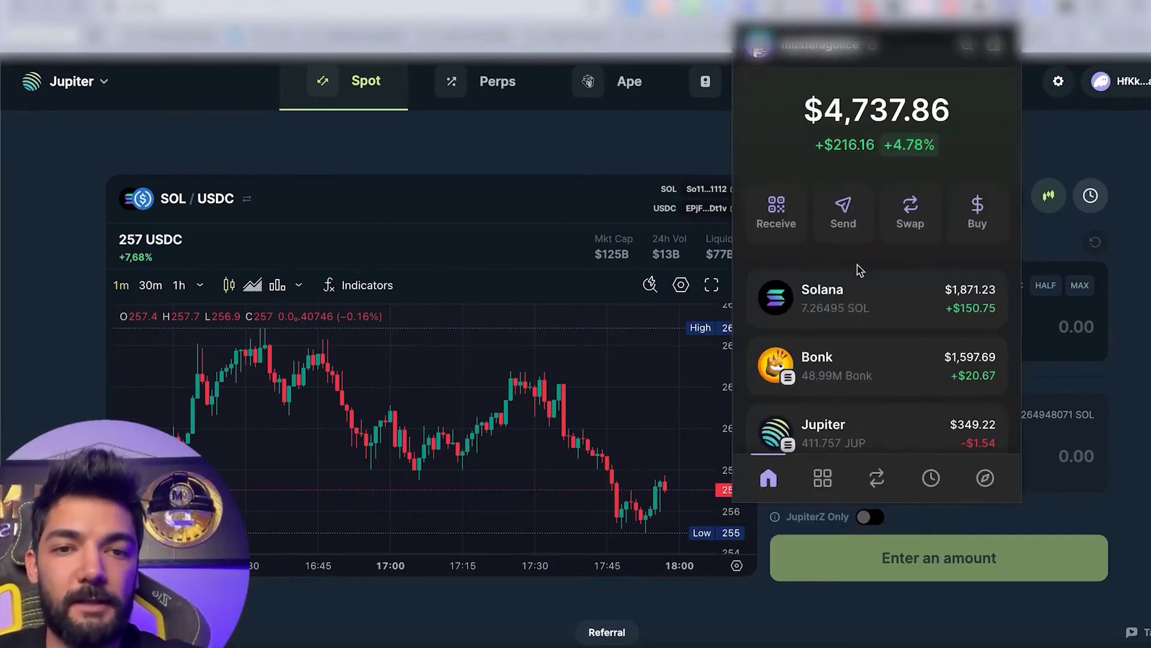
{"action": "left_click", "coordinate": [862, 297]}
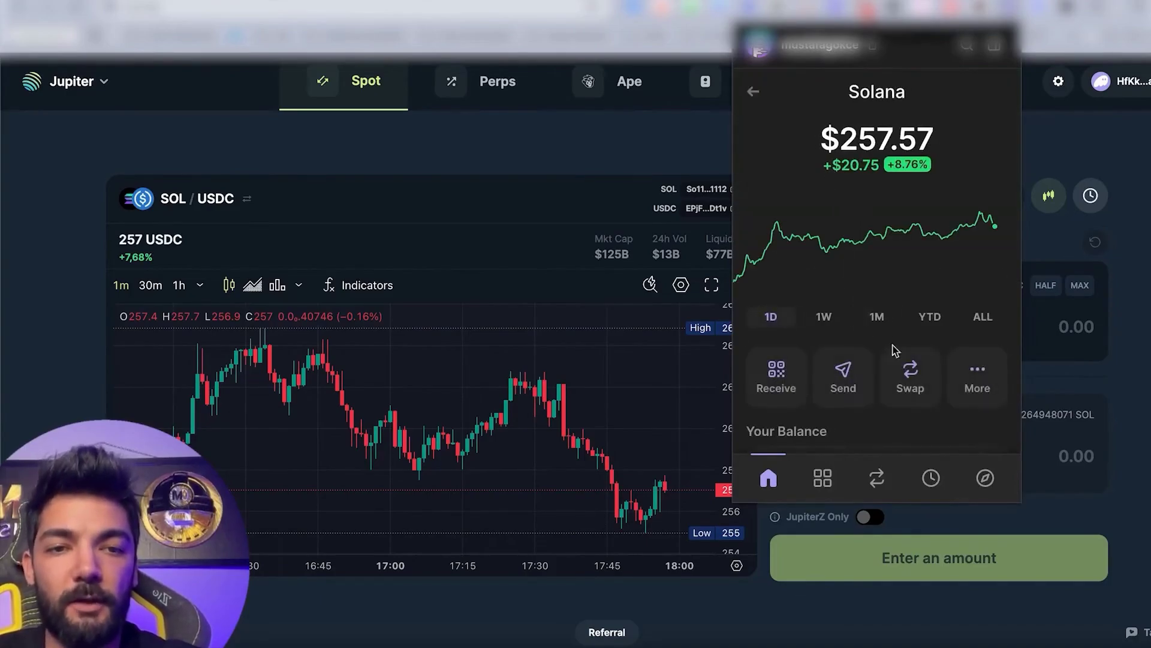
{"action": "left_click", "coordinate": [754, 93]}
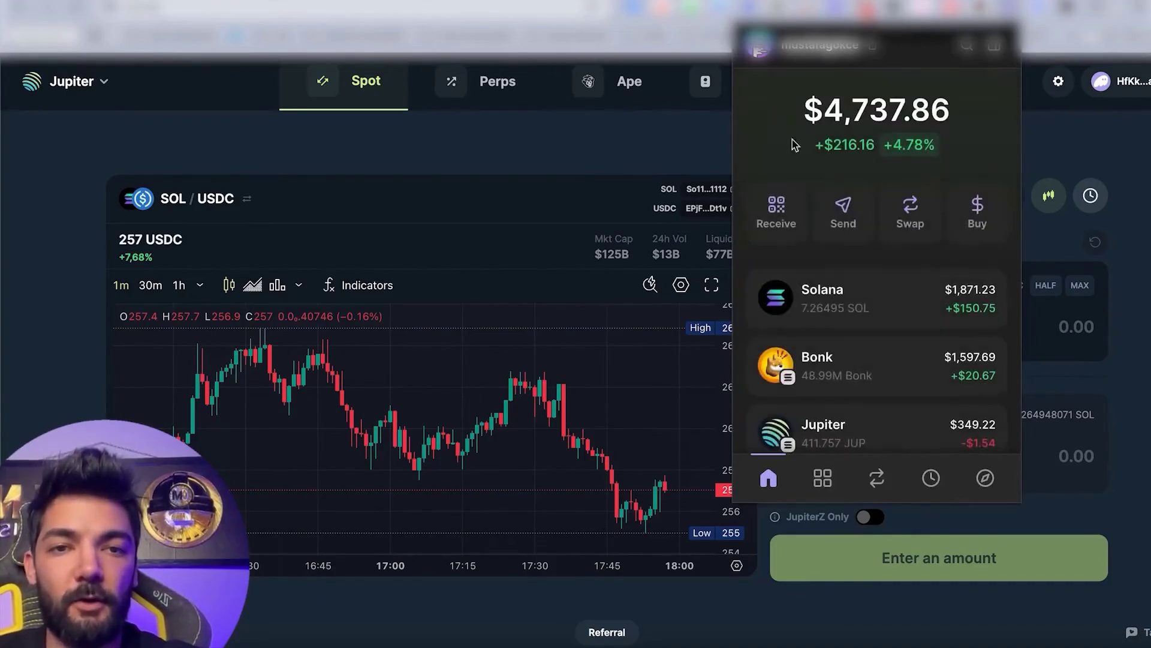
{"action": "left_click", "coordinate": [863, 312]}
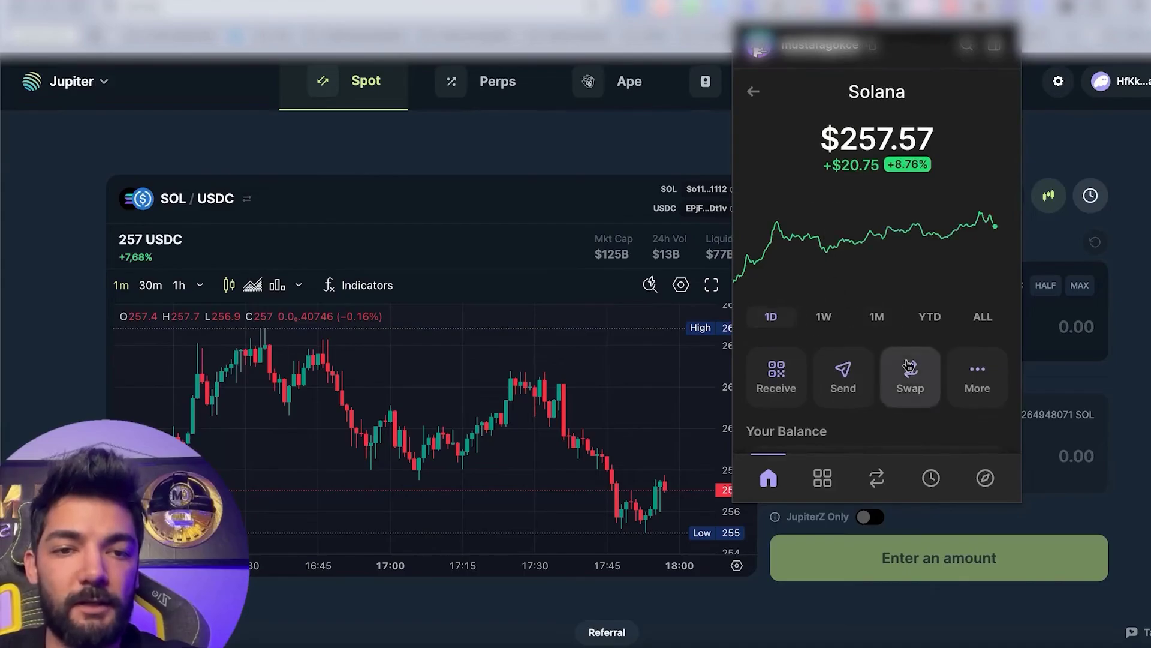
{"action": "left_click", "coordinate": [911, 375]}
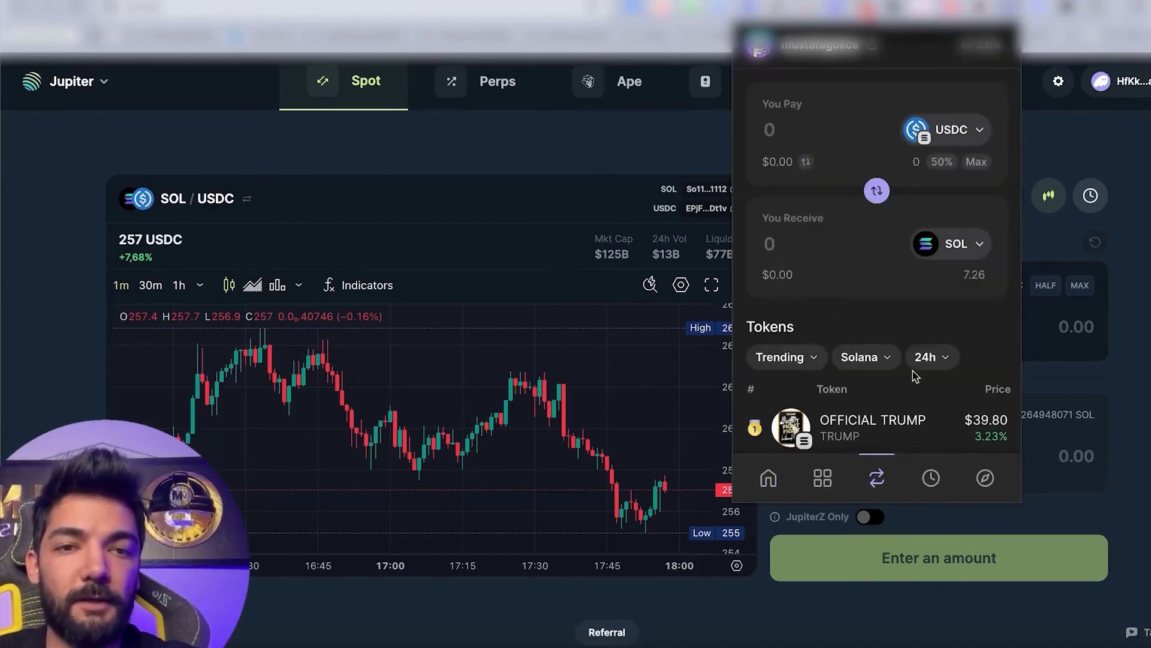
{"action": "left_click", "coordinate": [877, 190]}
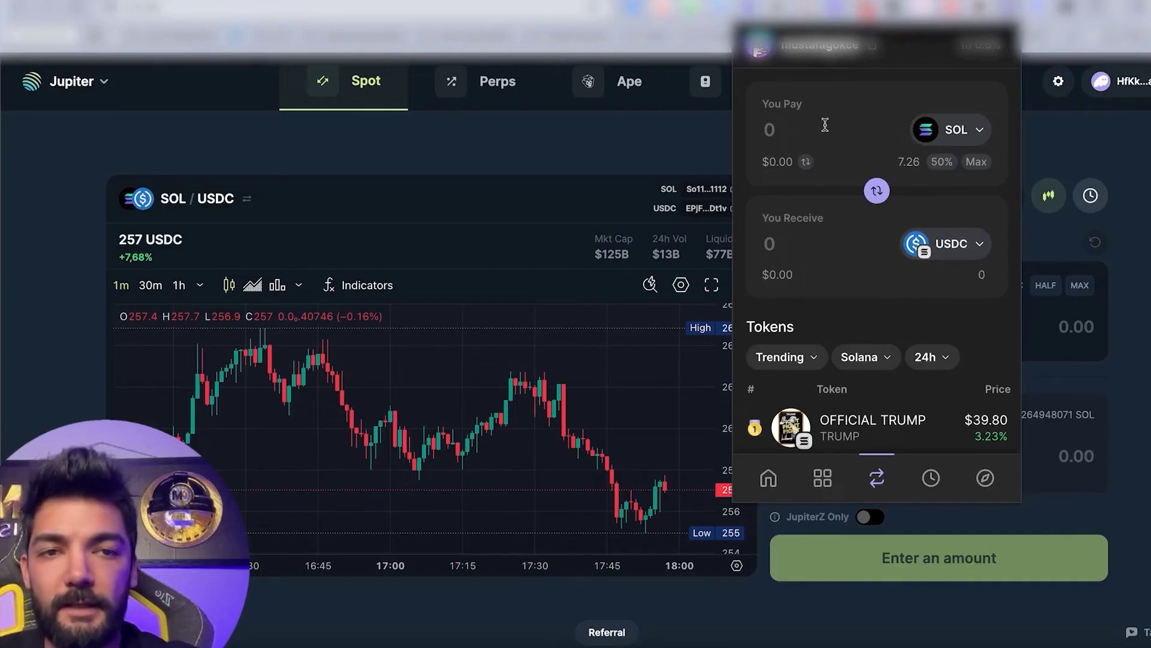
{"action": "left_click", "coordinate": [939, 163]}
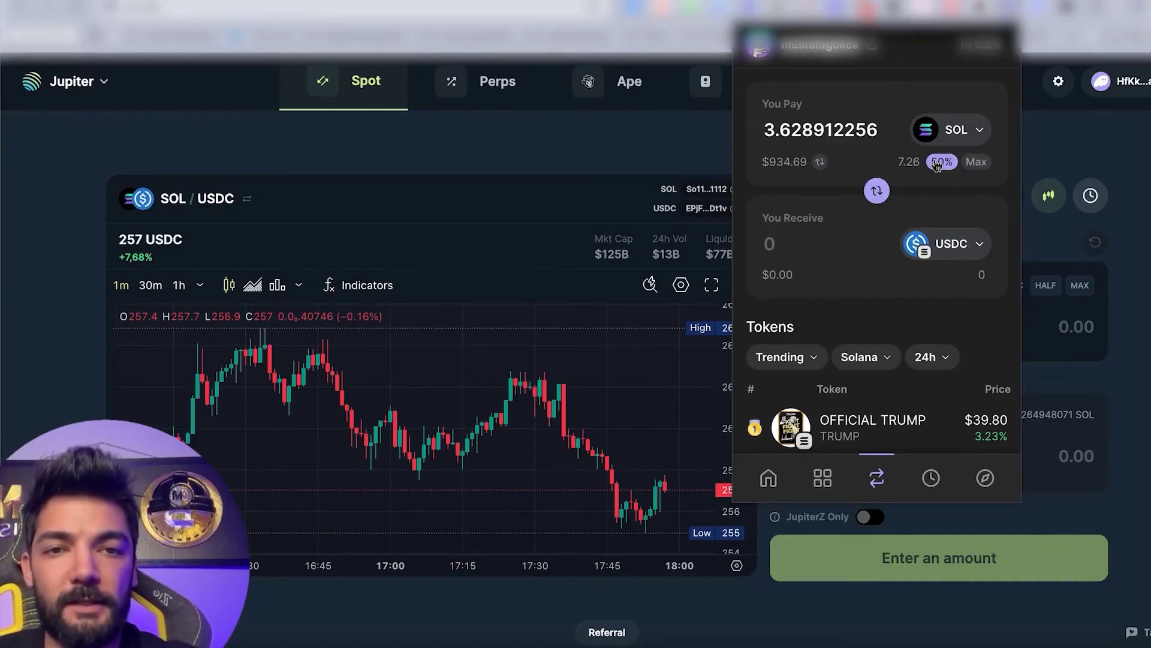
{"action": "double_click", "coordinate": [850, 129]}
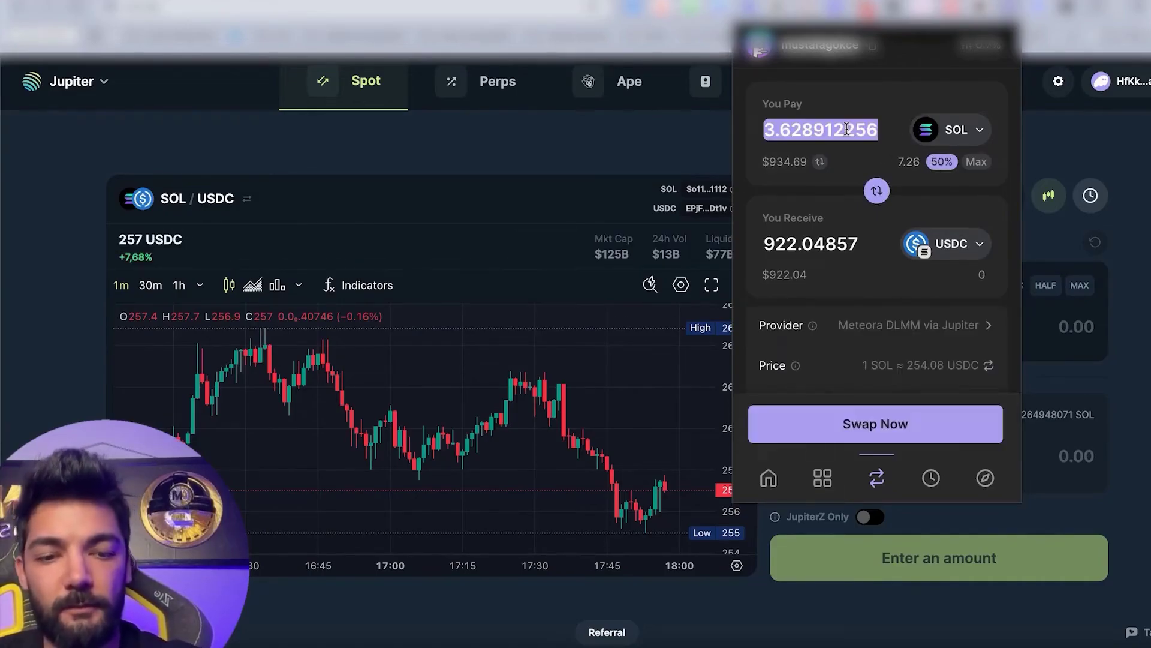
{"action": "type", "text": "0.1"}
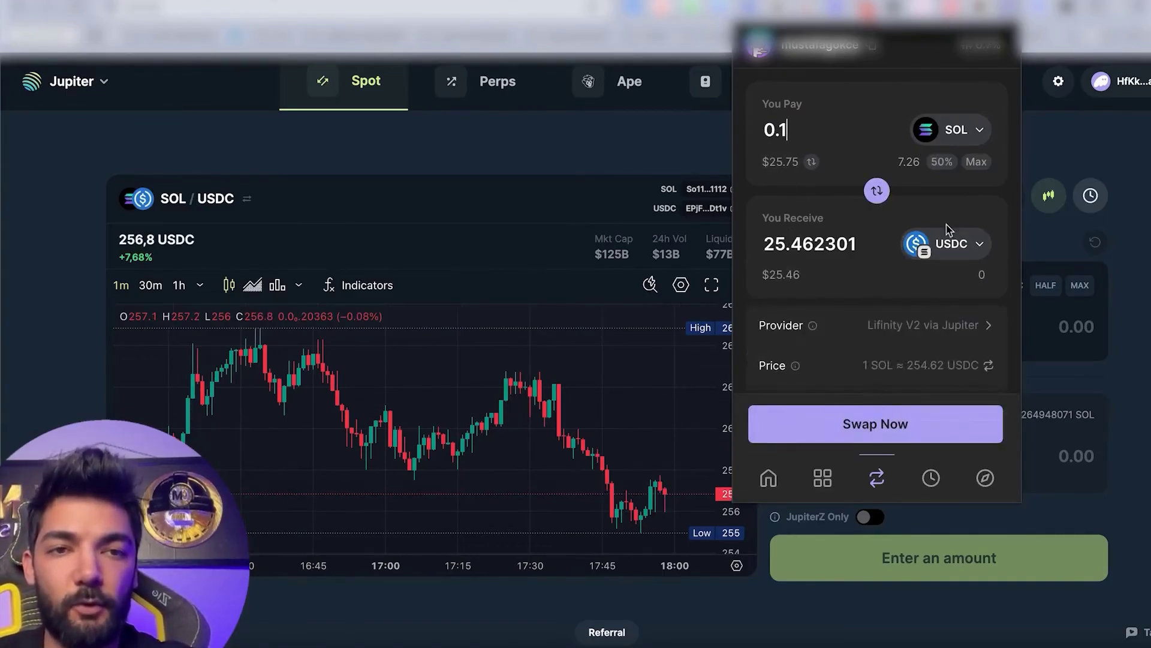
Confirm slippage stays on Auto and browse the receive-token list, keeping USDC.
{"action": "left_click", "coordinate": [980, 45]}
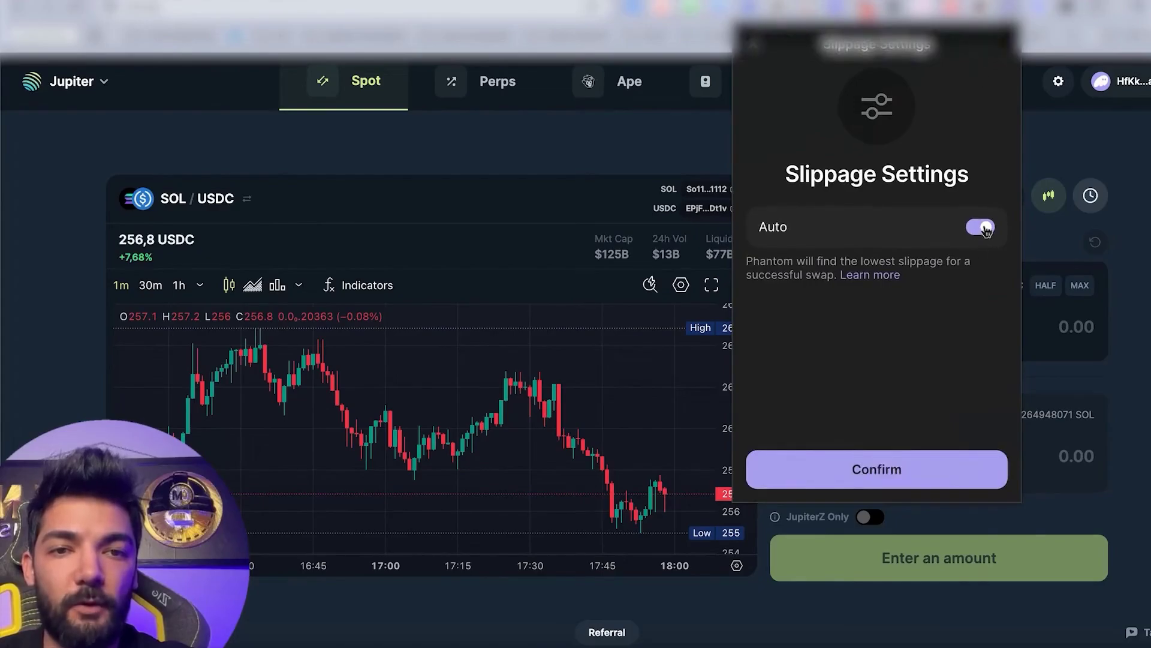
{"action": "left_click", "coordinate": [867, 462]}
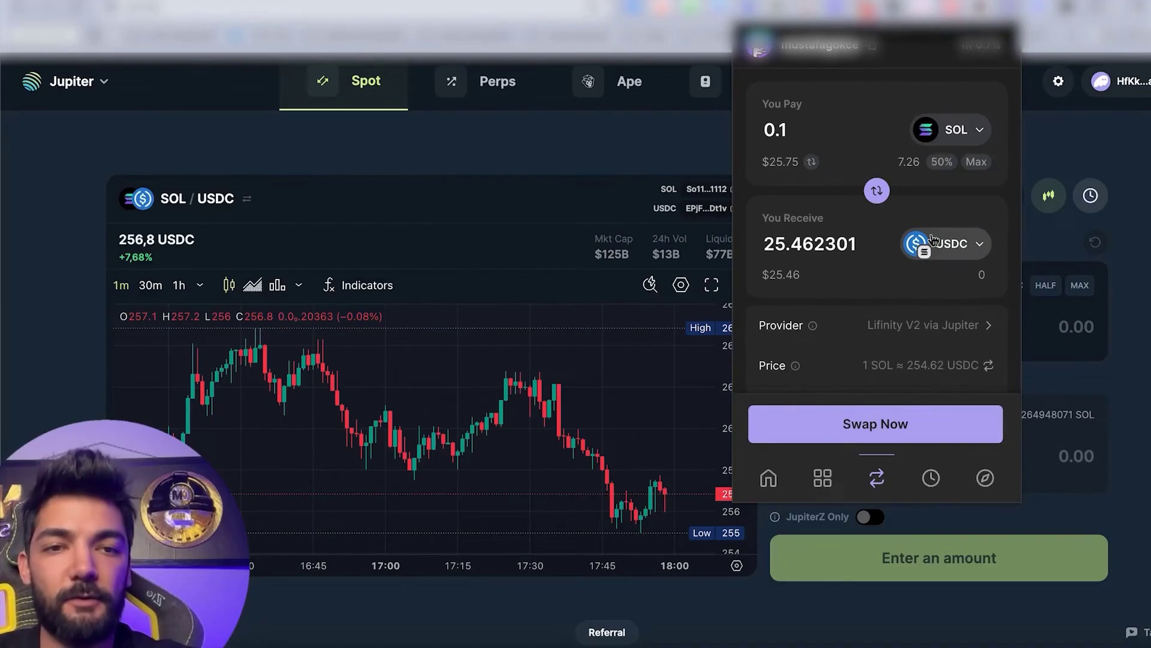
{"action": "left_click", "coordinate": [933, 240]}
{"action": "left_click", "coordinate": [802, 465]}
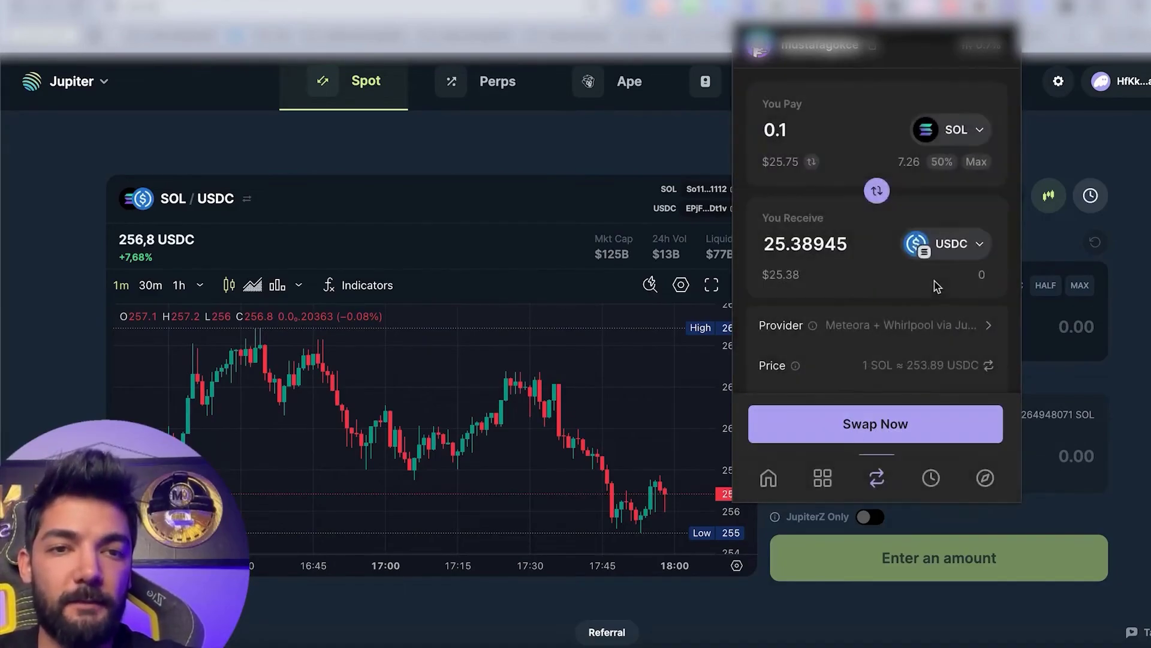
{"action": "left_click", "coordinate": [950, 257]}
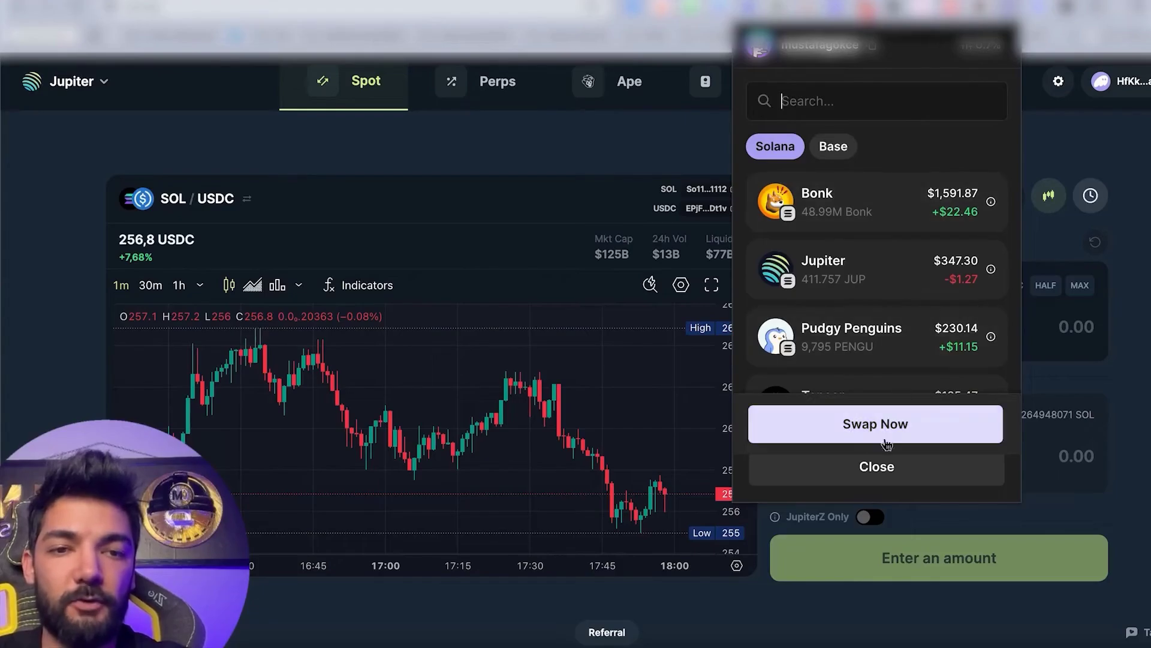
{"action": "left_click", "coordinate": [886, 471]}
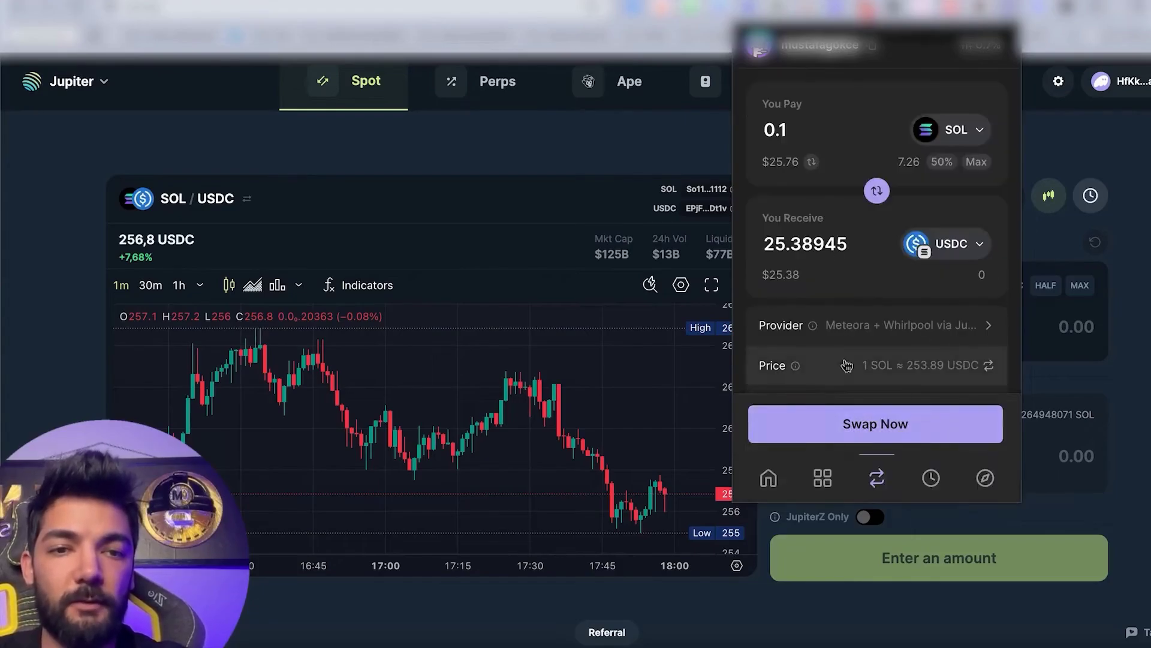
Review the 0.1 SOL quote's fees, then close the swap view without swapping.
{"action": "scroll", "coordinate": [843, 300], "scroll_direction": "down", "scroll_amount": 3}
{"action": "scroll", "coordinate": [847, 367], "scroll_direction": "up", "scroll_amount": 1}
{"action": "scroll", "coordinate": [847, 368], "scroll_direction": "up", "scroll_amount": 1}
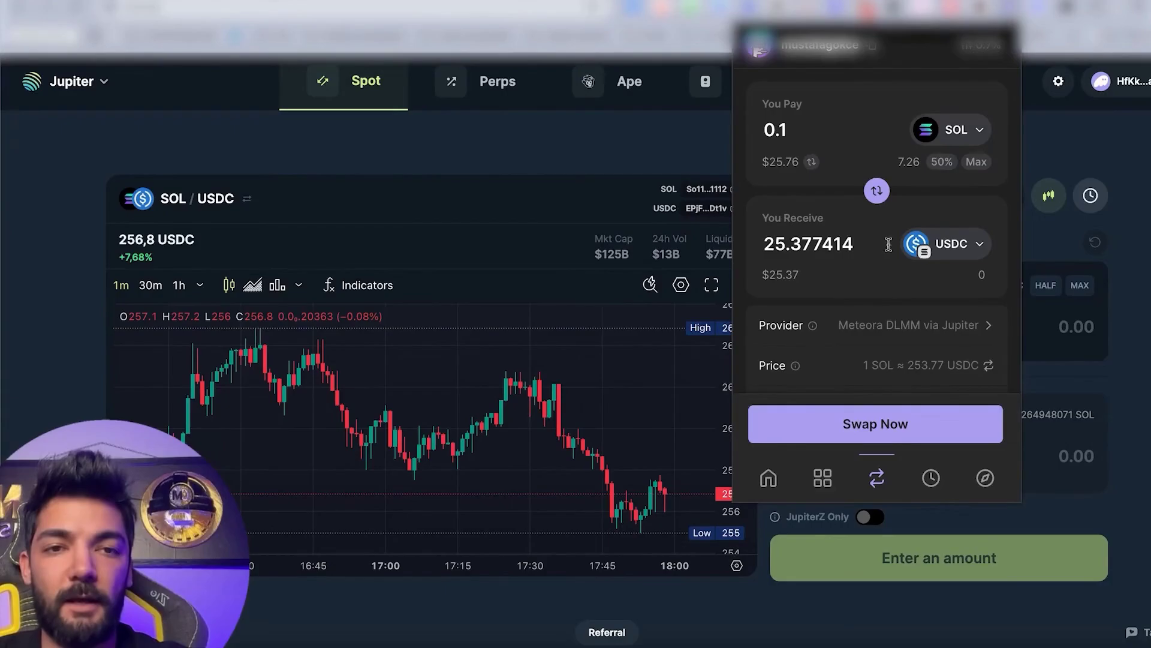
{"action": "left_click", "coordinate": [1099, 157]}
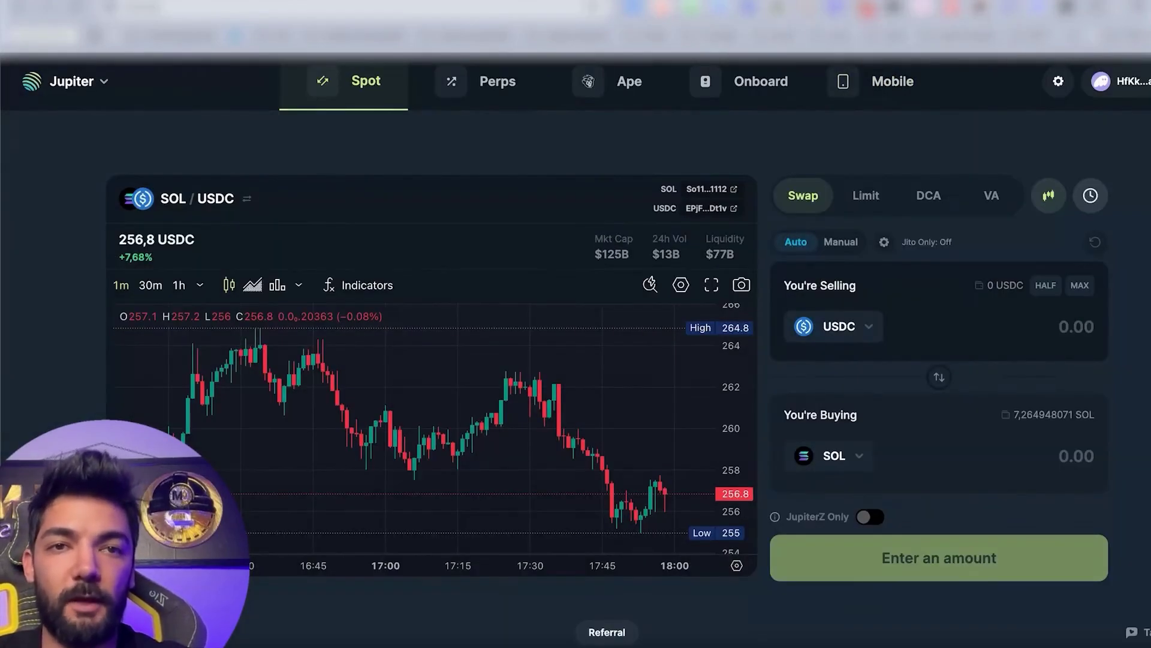
In a new tab, search DEX Screener for 'trump' and open the OFFICIAL TRUMP pair page.
{"action": "key", "text": "super+t"}
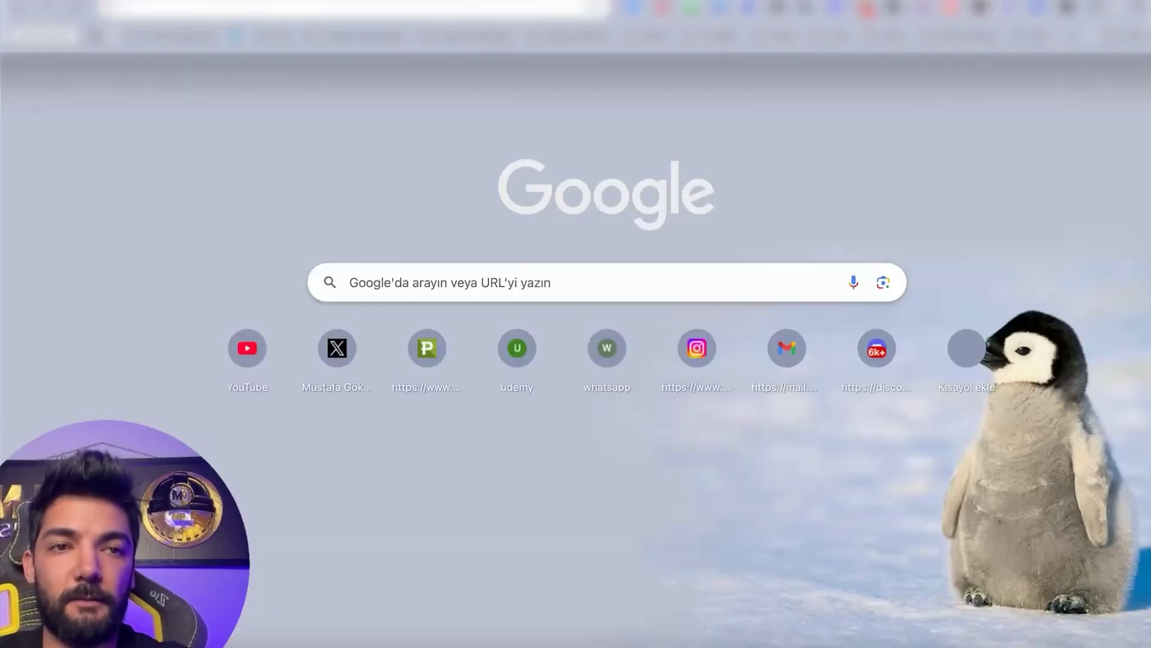
{"action": "type", "text": "dex"}
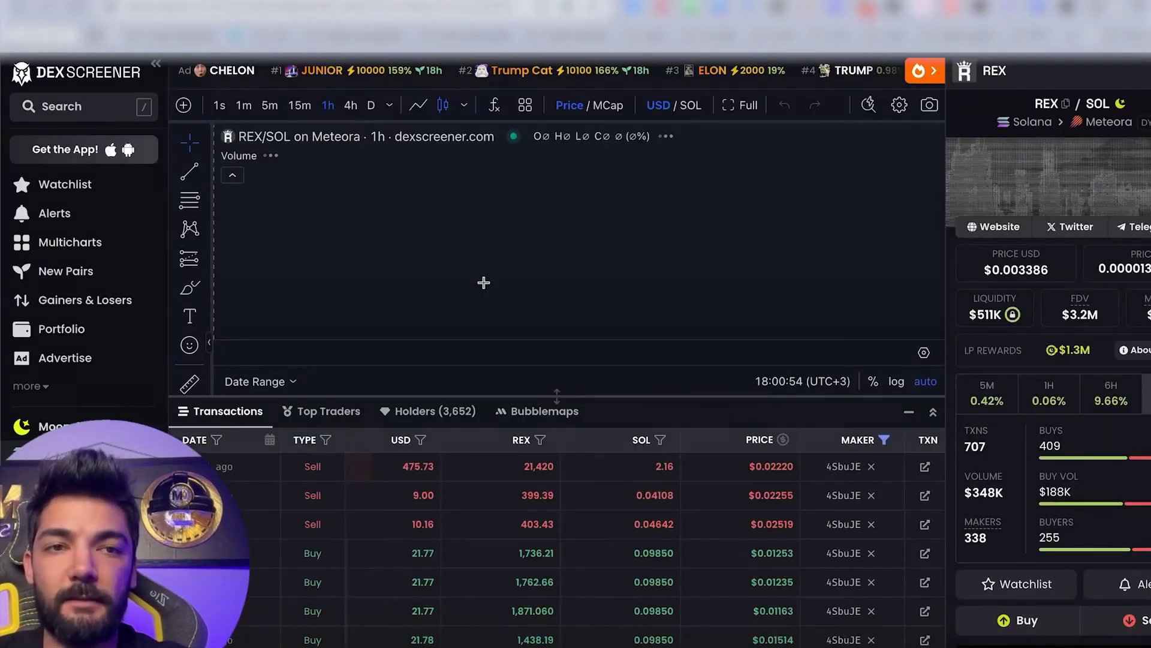
{"action": "key", "text": "slash"}
{"action": "type", "text": "trum"}
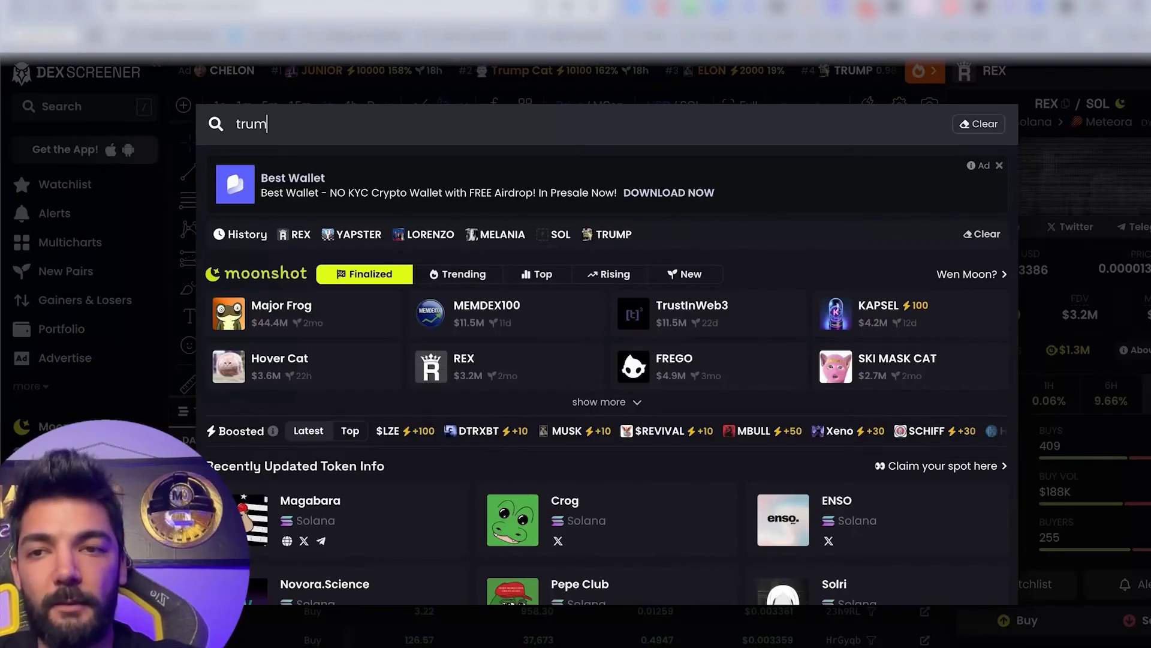
{"action": "type", "text": "o"}
{"action": "key", "text": "BackSpace"}
{"action": "type", "text": "p"}
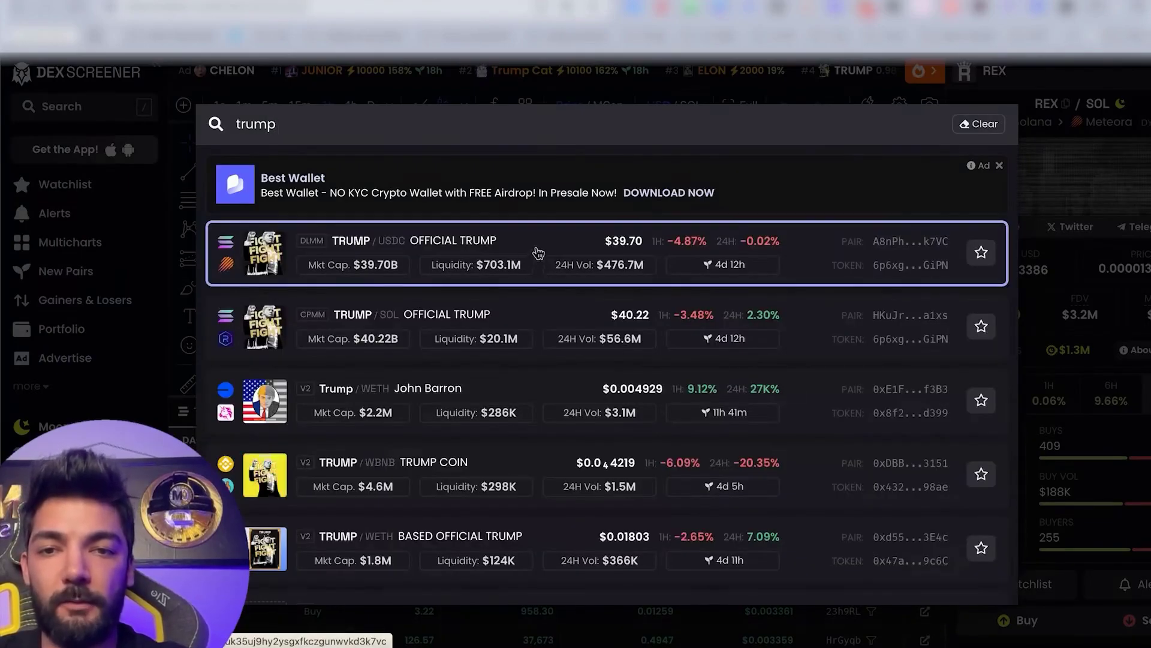
{"action": "left_click", "coordinate": [537, 251]}
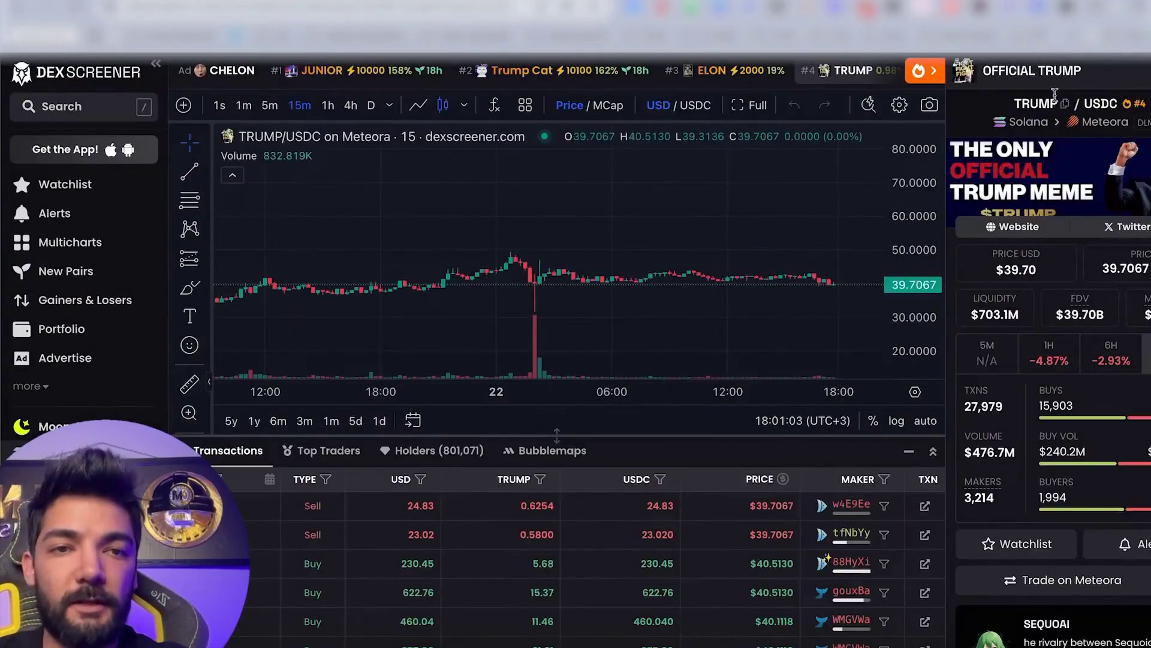
Copy the TRUMP token address and bring up Phantom over Jupiter.
{"action": "left_click", "coordinate": [1066, 103]}
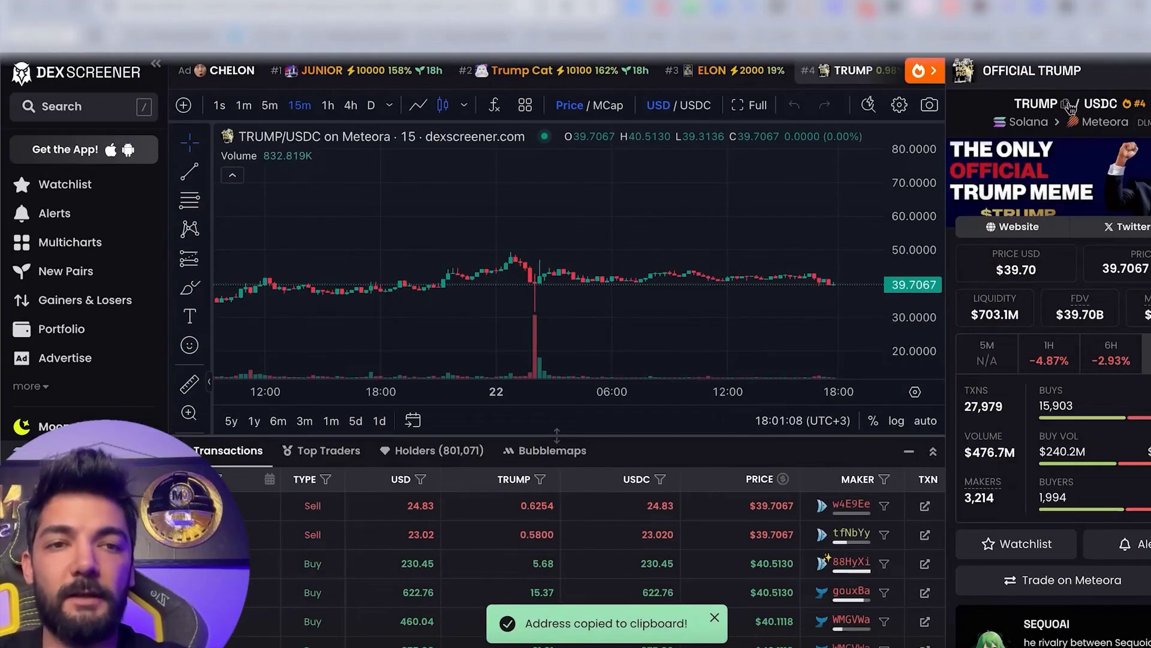
{"action": "left_click", "coordinate": [1067, 104]}
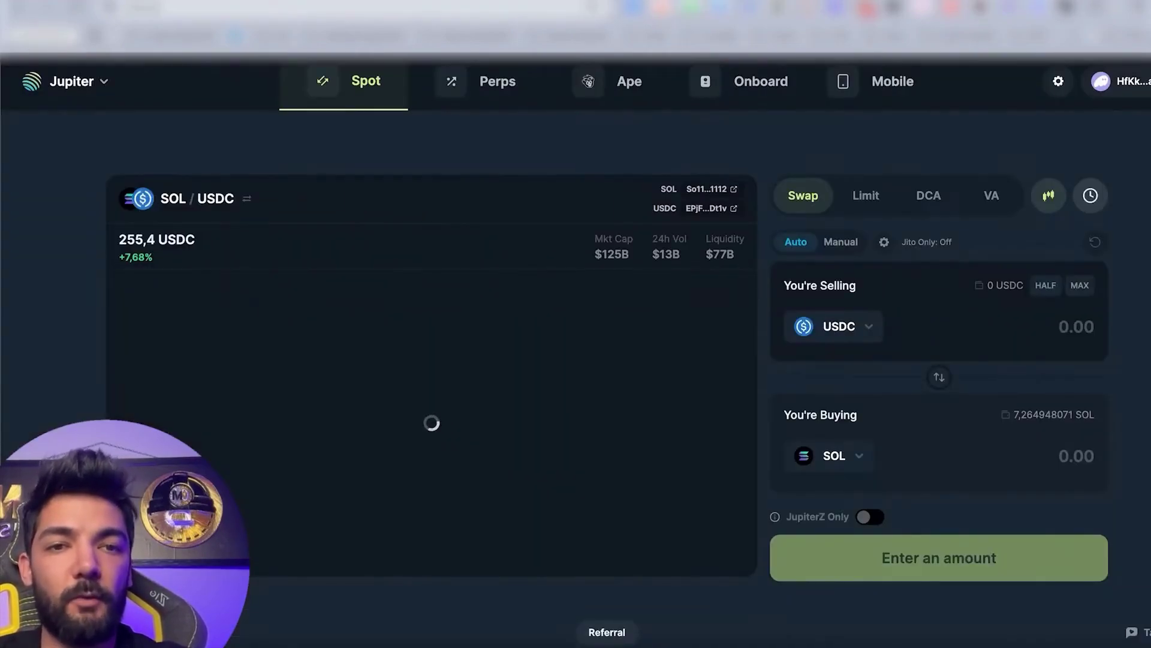
{"action": "left_click", "coordinate": [1061, 13]}
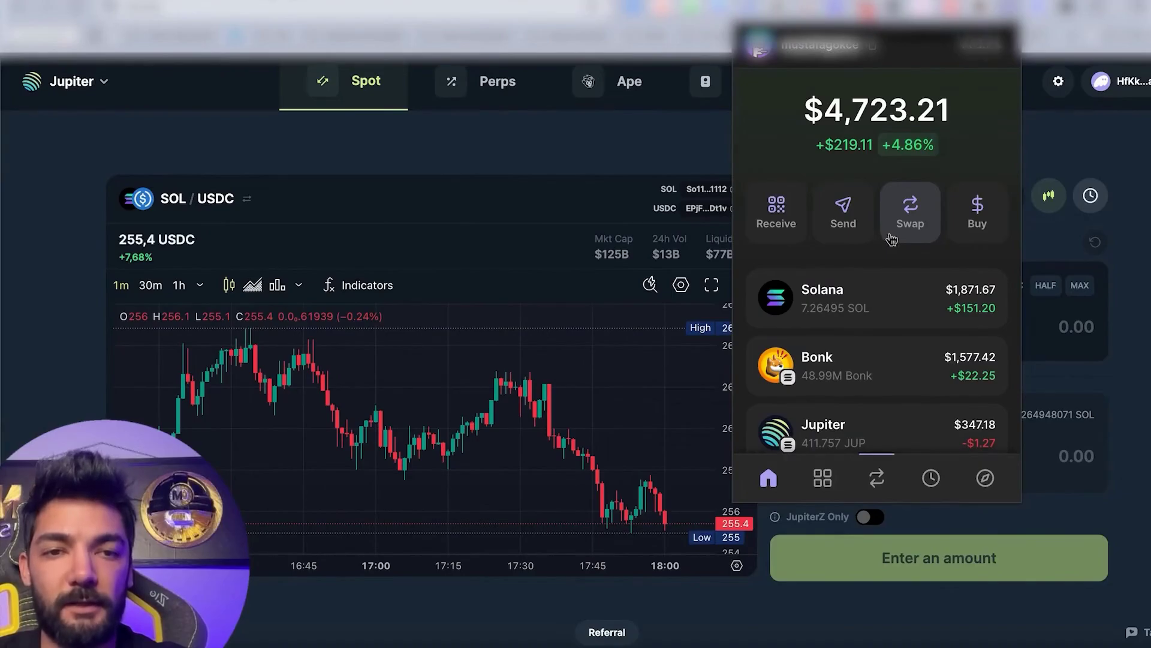
Set up a Phantom swap paying 0.1 SOL for OFFICIAL TRUMP, found by pasting its address.
{"action": "left_click", "coordinate": [893, 239]}
{"action": "left_click", "coordinate": [876, 191]}
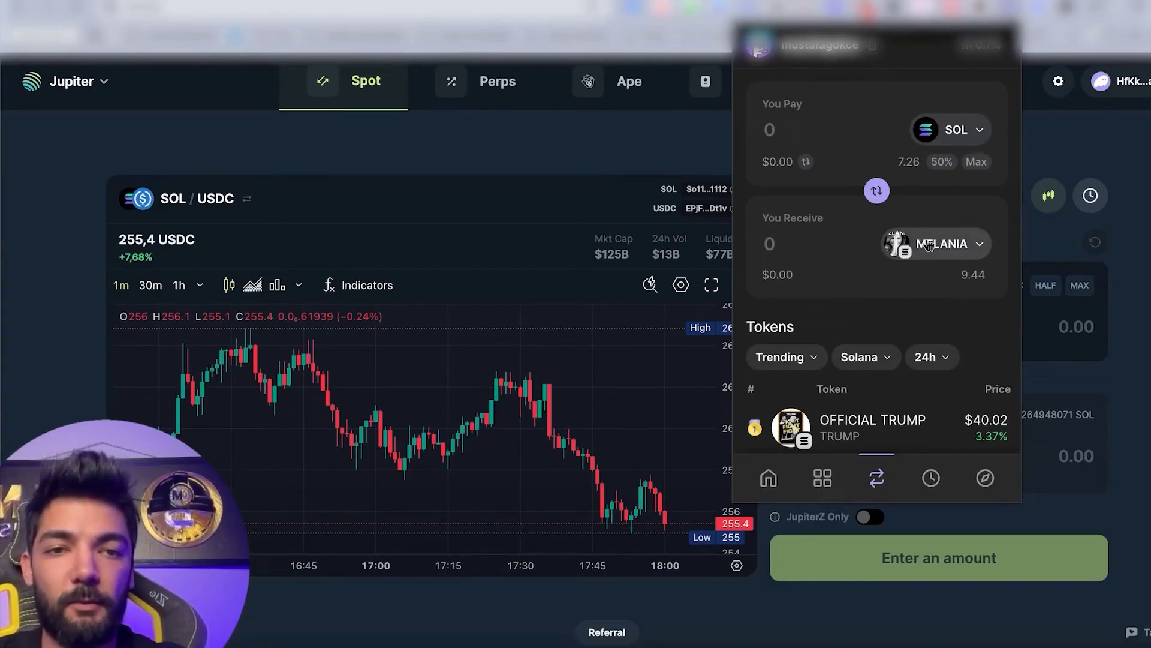
{"action": "left_click", "coordinate": [926, 244]}
{"action": "key", "text": "super+v"}
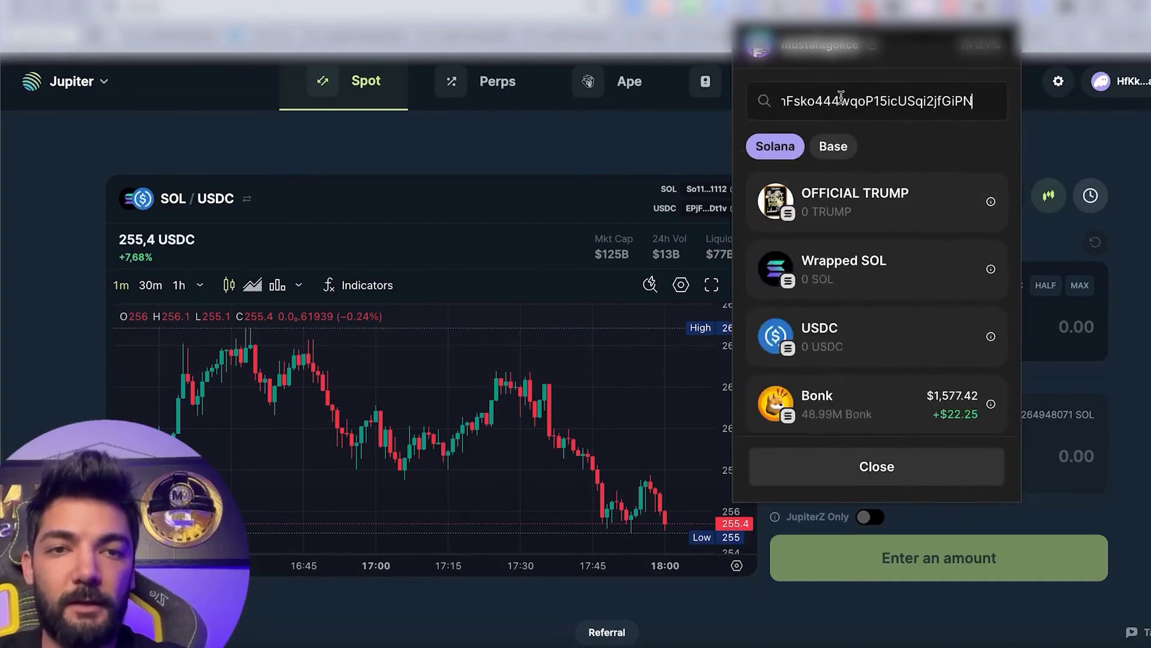
{"action": "left_click", "coordinate": [892, 202]}
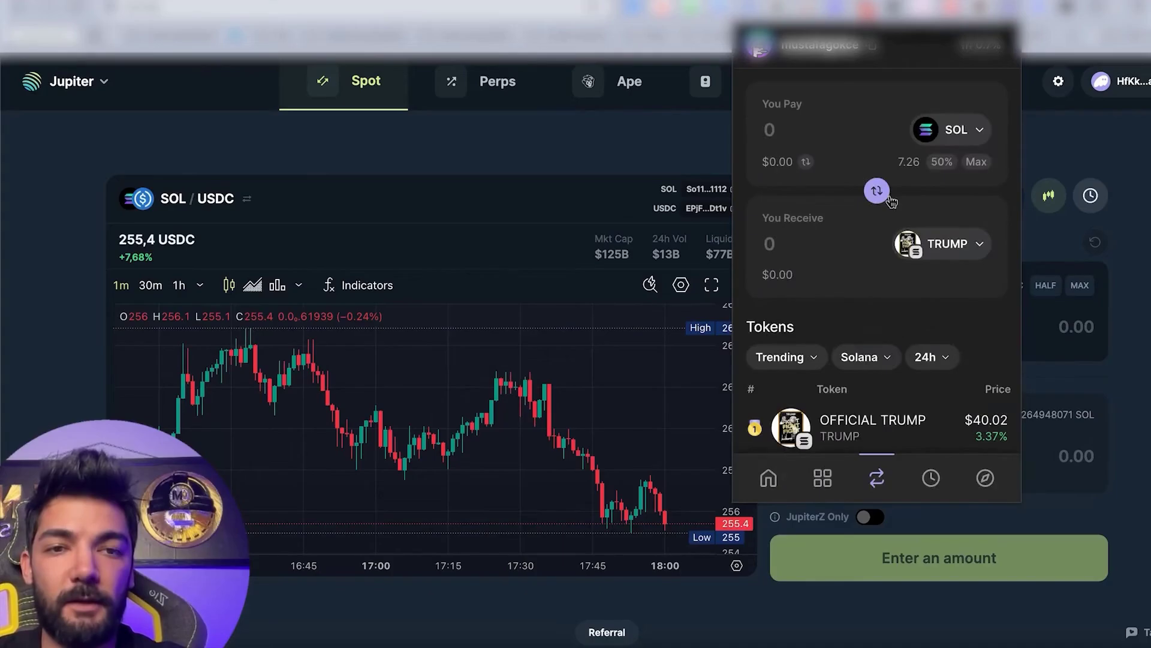
{"action": "left_click", "coordinate": [833, 134]}
{"action": "type", "text": "0.1"}
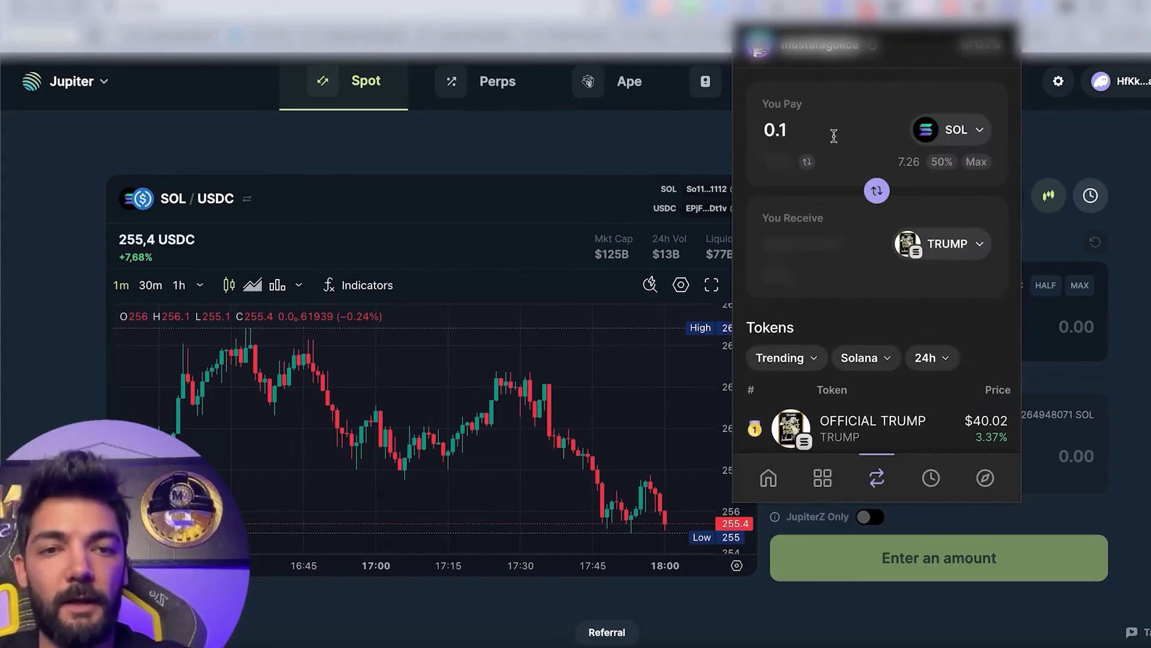
Execute the swap for 0.63438 TRUMP, then view the wallet's collectibles.
{"action": "scroll", "coordinate": [887, 289], "scroll_direction": "down", "scroll_amount": 1}
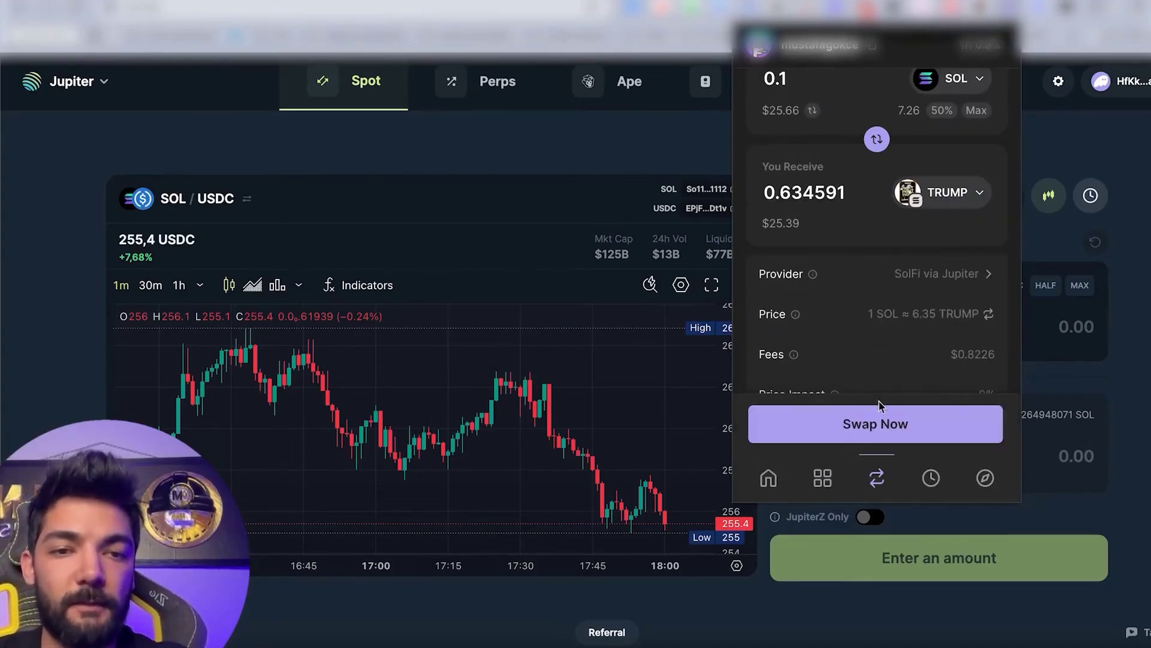
{"action": "left_click", "coordinate": [877, 418]}
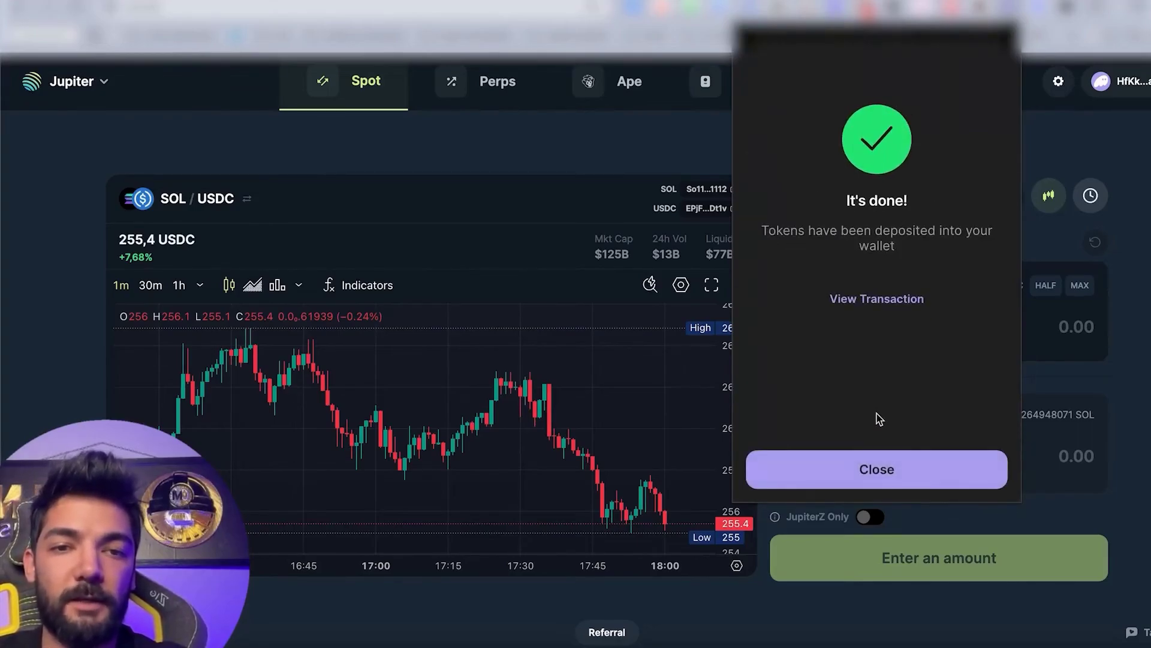
{"action": "left_click", "coordinate": [857, 474]}
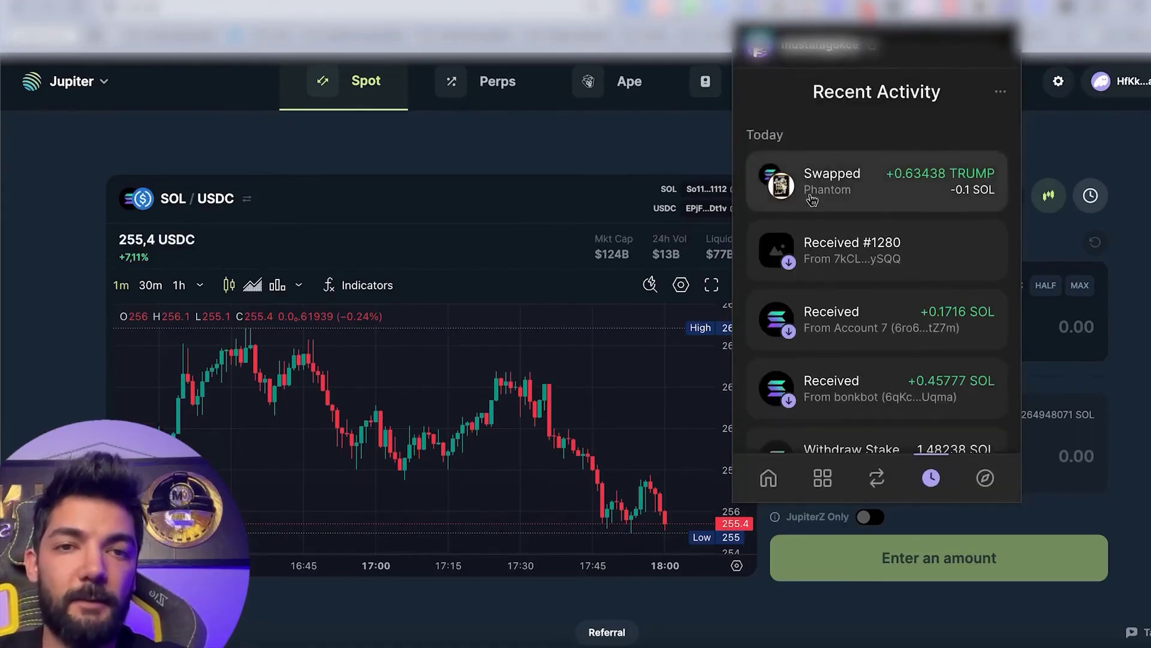
{"action": "left_click", "coordinate": [768, 478]}
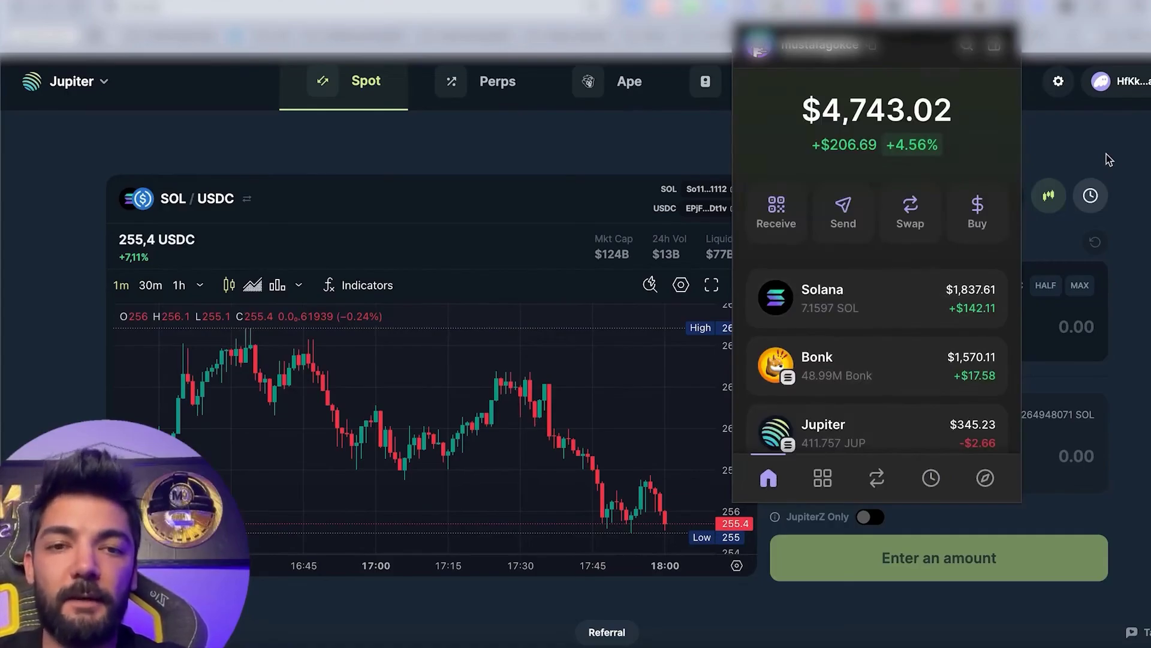
{"action": "left_click", "coordinate": [823, 478]}
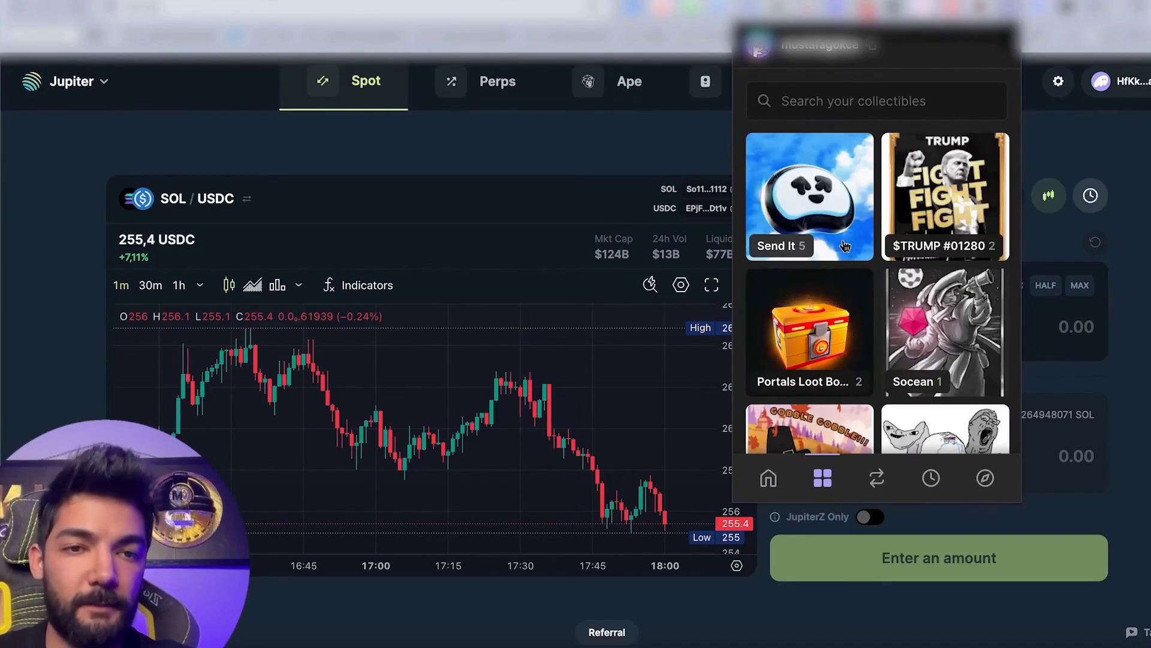
Browse the five Send It NFTs and the collectibles grid, then go to the Swap screen.
{"action": "left_click", "coordinate": [839, 231]}
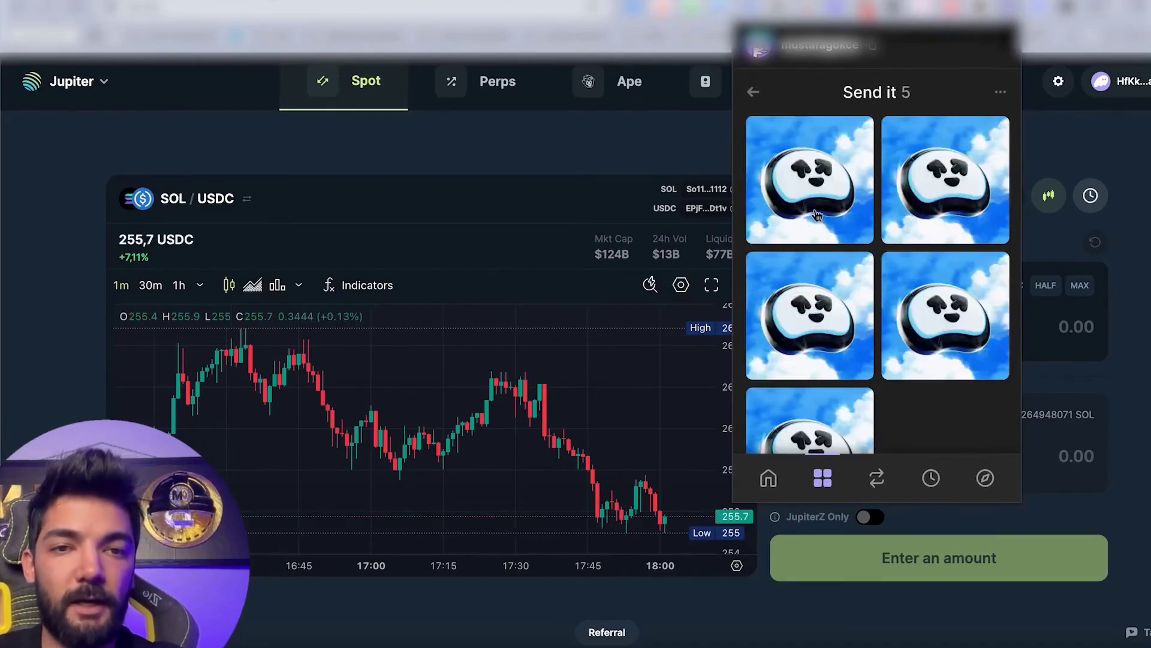
{"action": "left_click", "coordinate": [777, 487]}
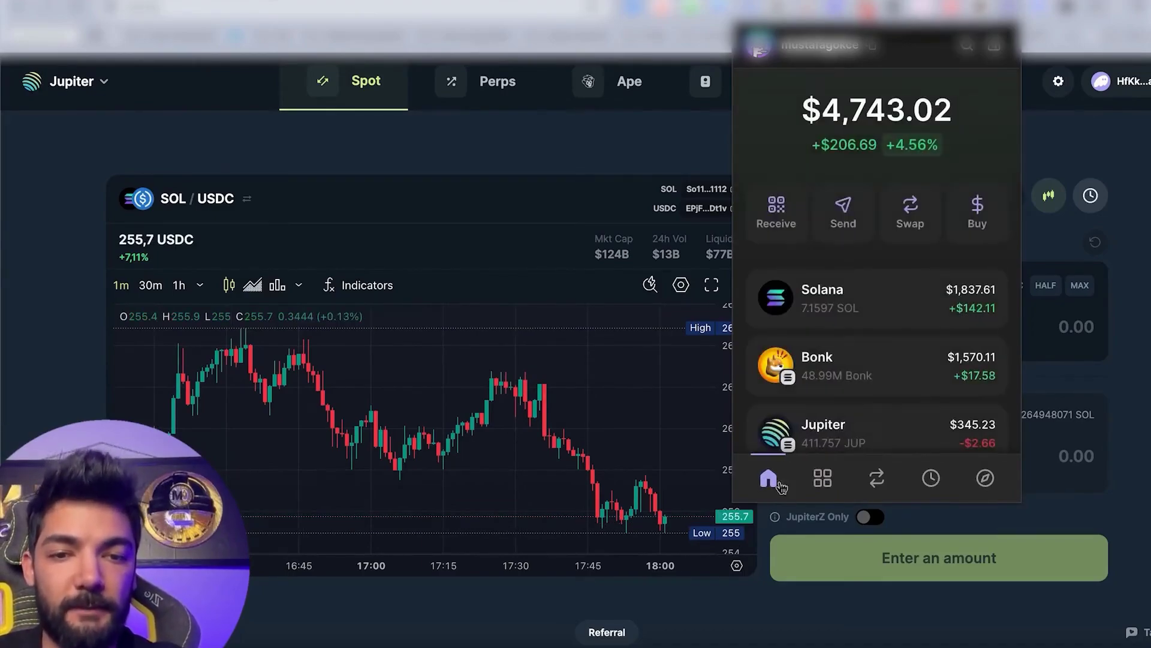
{"action": "left_click", "coordinate": [823, 482]}
{"action": "scroll", "coordinate": [823, 350], "scroll_direction": "down", "scroll_amount": 5}
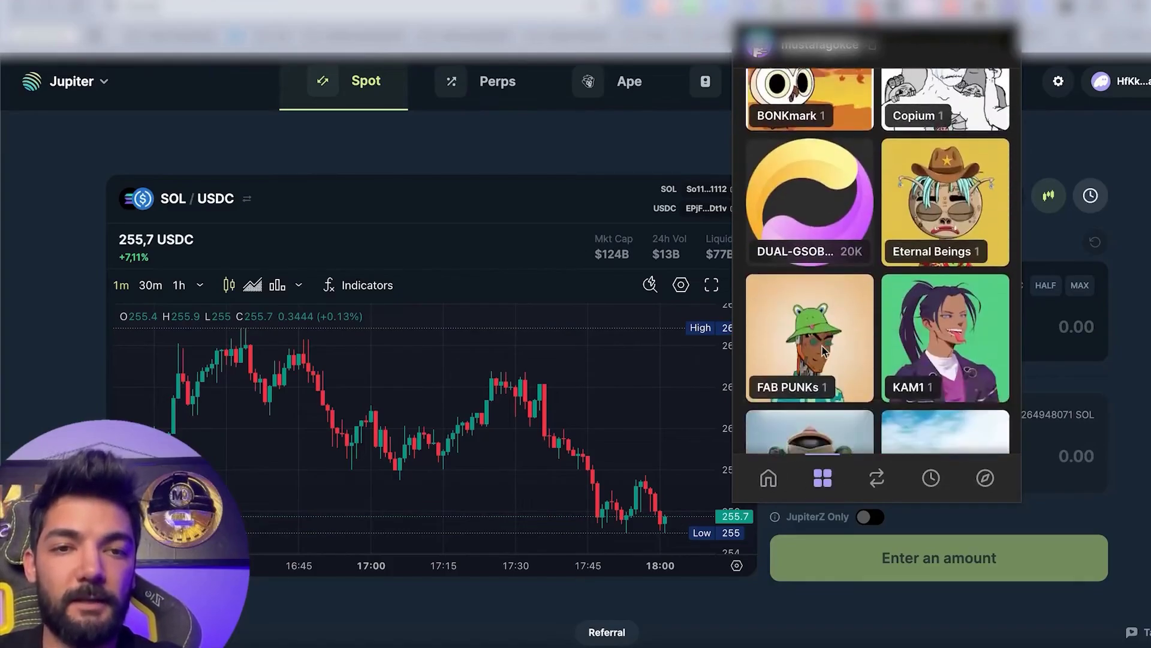
{"action": "scroll", "coordinate": [823, 349], "scroll_direction": "up", "scroll_amount": 5}
{"action": "scroll", "coordinate": [823, 350], "scroll_direction": "down", "scroll_amount": 10}
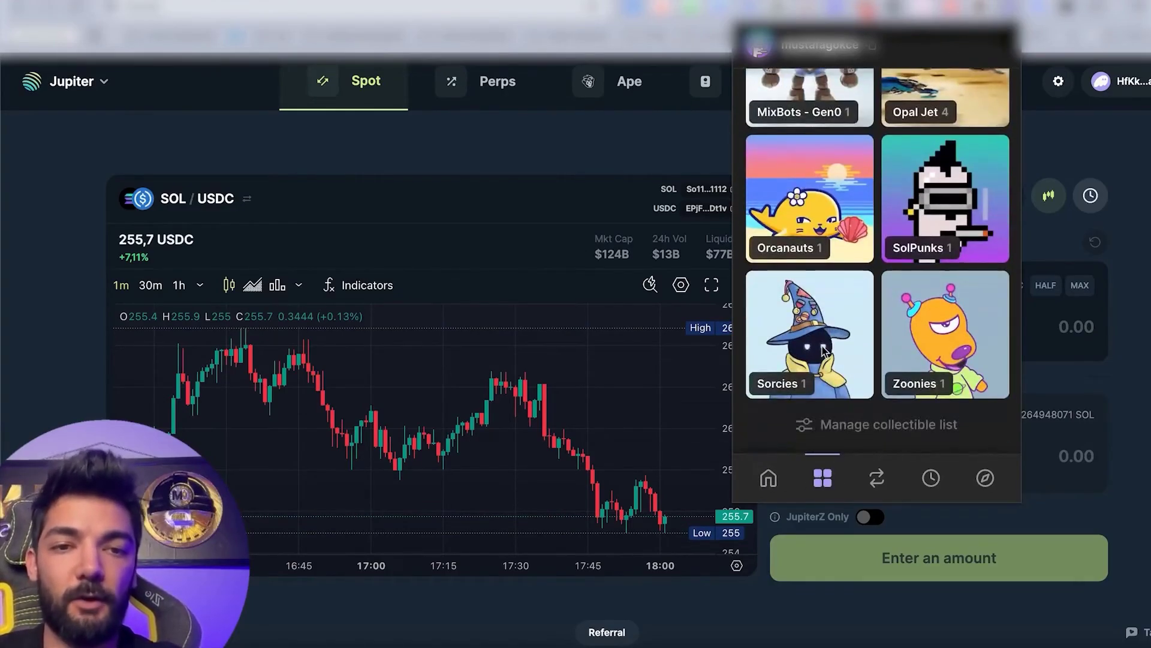
{"action": "scroll", "coordinate": [825, 358], "scroll_direction": "up", "scroll_amount": 5}
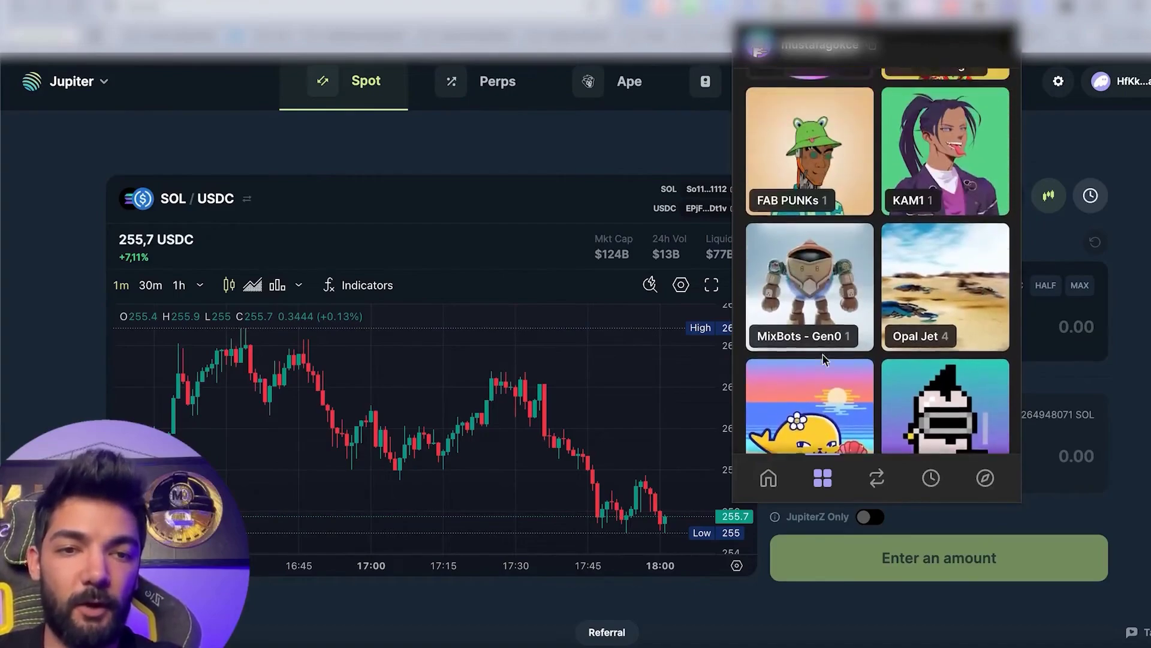
{"action": "scroll", "coordinate": [824, 358], "scroll_direction": "up", "scroll_amount": 8}
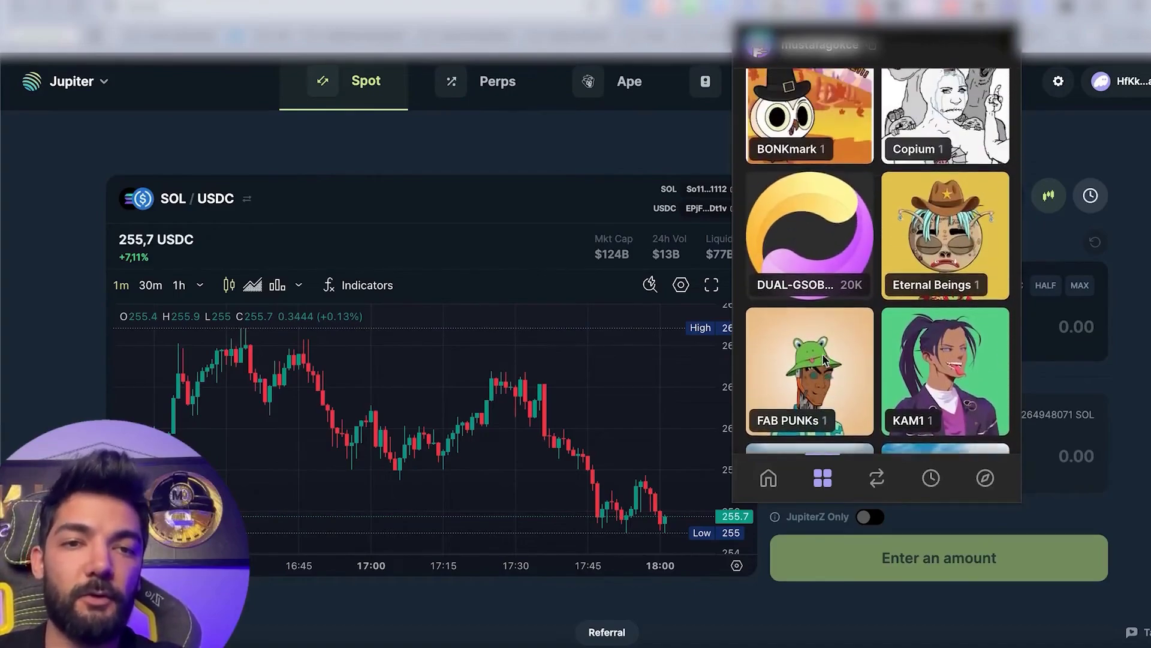
{"action": "left_click", "coordinate": [876, 478]}
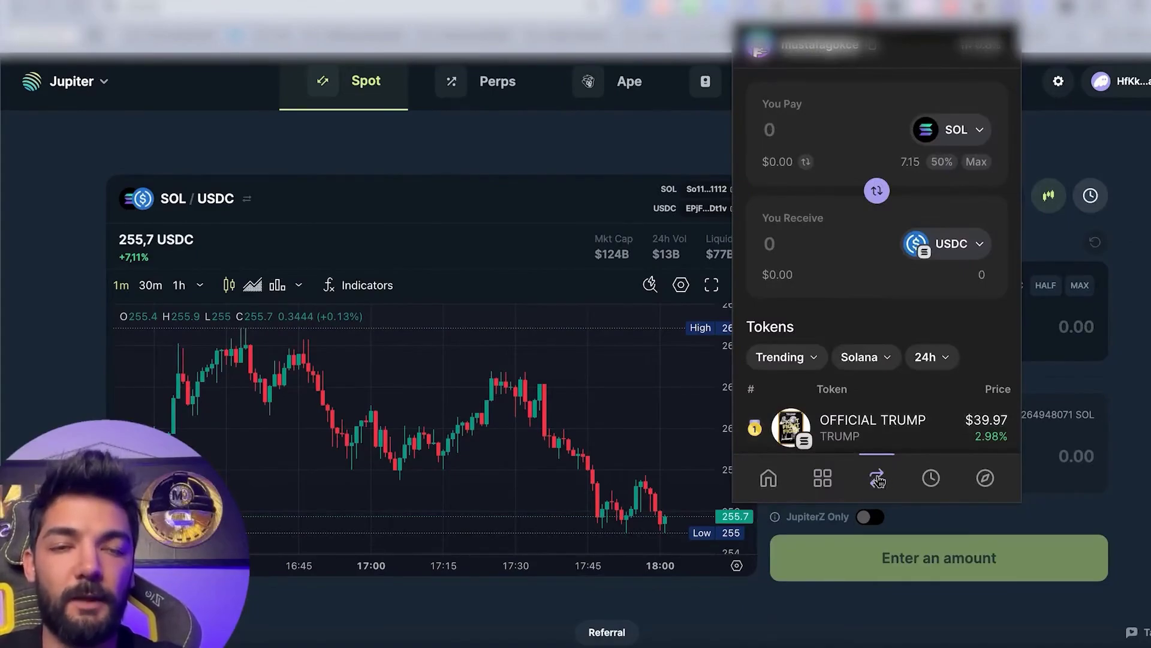
Open OFFICIAL TRUMP's price chart from the trending tokens, then show Recent Activity.
{"action": "scroll", "coordinate": [869, 342], "scroll_direction": "down", "scroll_amount": 9}
{"action": "scroll", "coordinate": [905, 342], "scroll_direction": "up", "scroll_amount": 5}
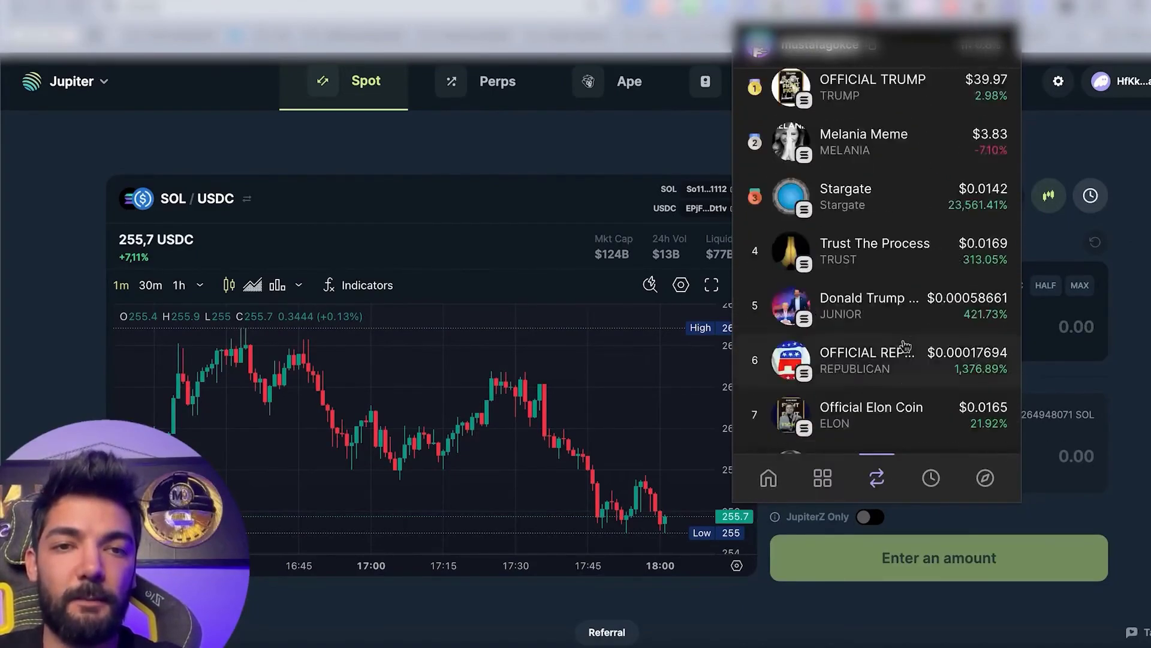
{"action": "scroll", "coordinate": [905, 347], "scroll_direction": "up", "scroll_amount": 1}
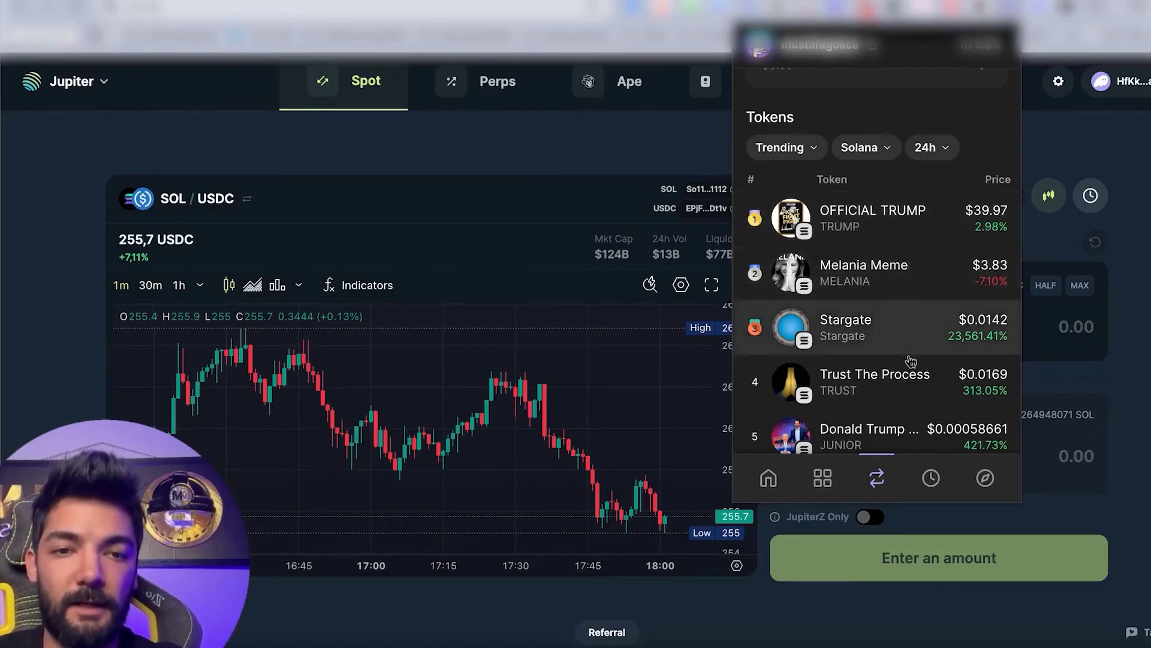
{"action": "scroll", "coordinate": [911, 368], "scroll_direction": "up", "scroll_amount": 2}
{"action": "left_click", "coordinate": [894, 324]}
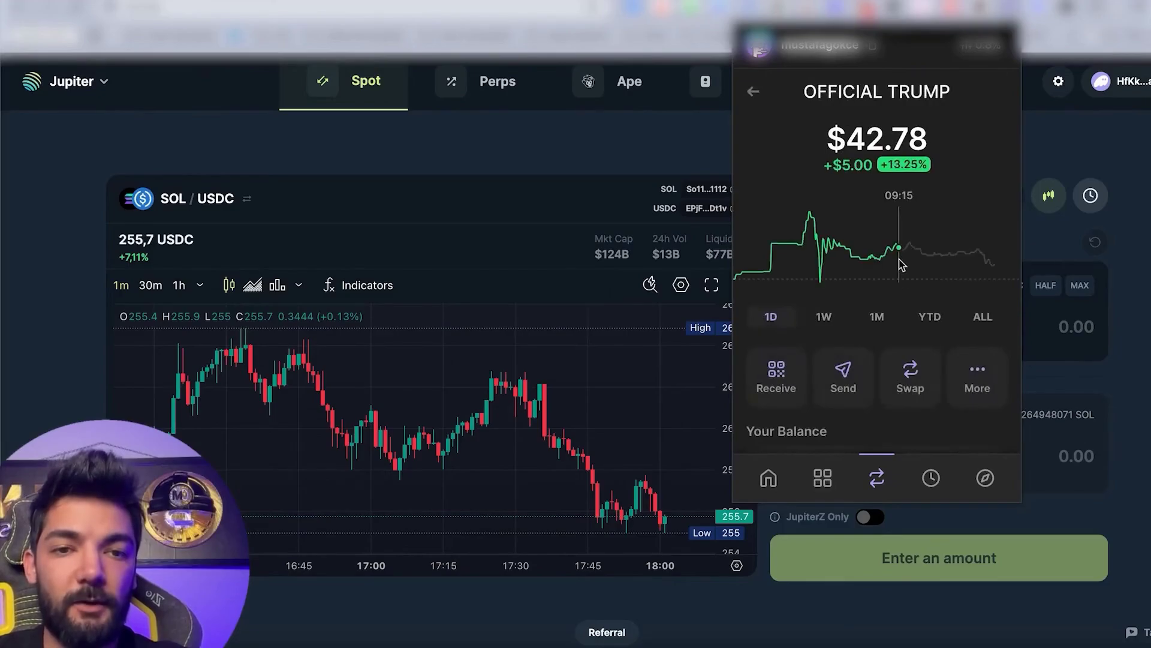
{"action": "left_click", "coordinate": [929, 478]}
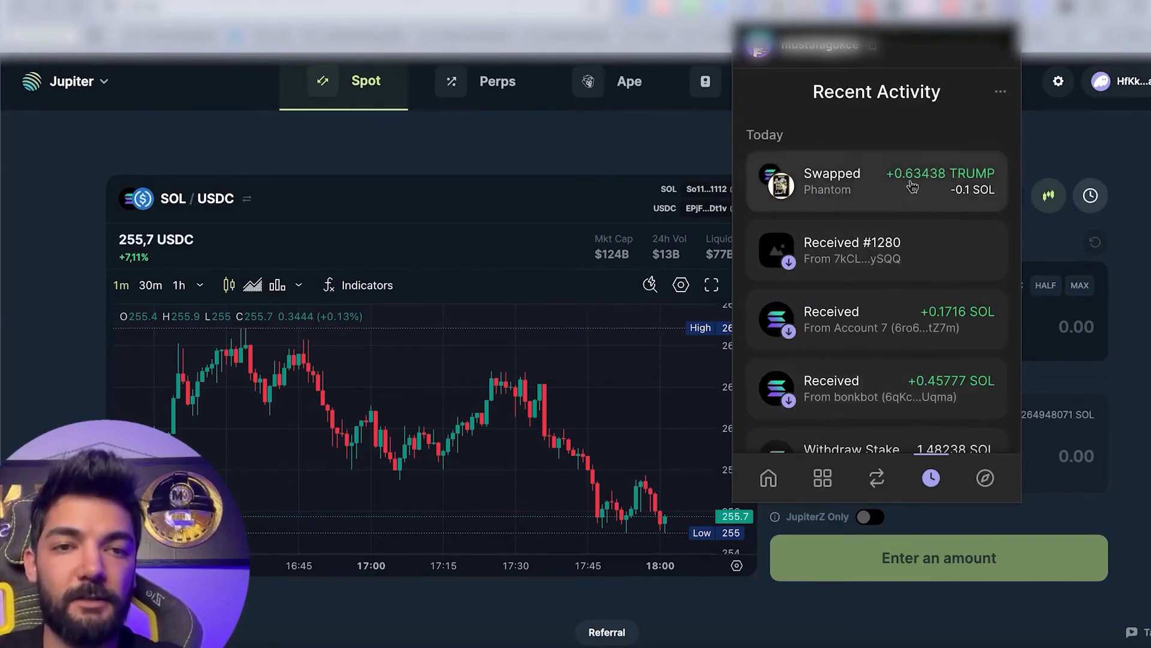
Scroll through Recent Activity and back, then open Phantom's Explore page.
{"action": "scroll", "coordinate": [930, 198], "scroll_direction": "down", "scroll_amount": 4}
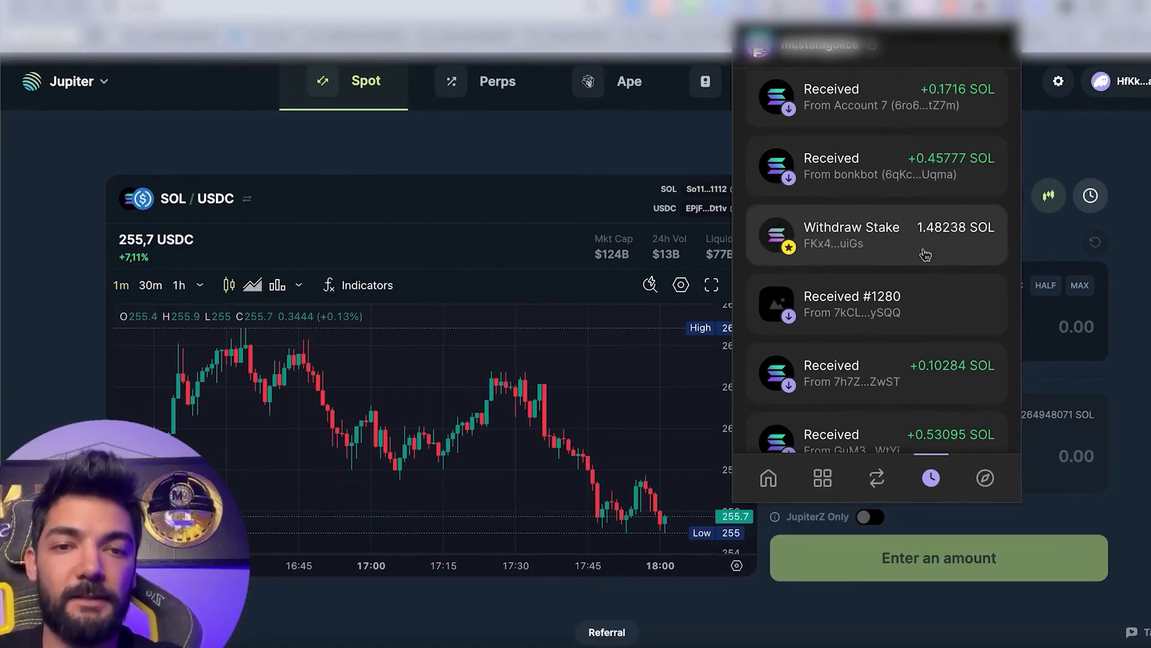
{"action": "scroll", "coordinate": [928, 318], "scroll_direction": "down", "scroll_amount": 5}
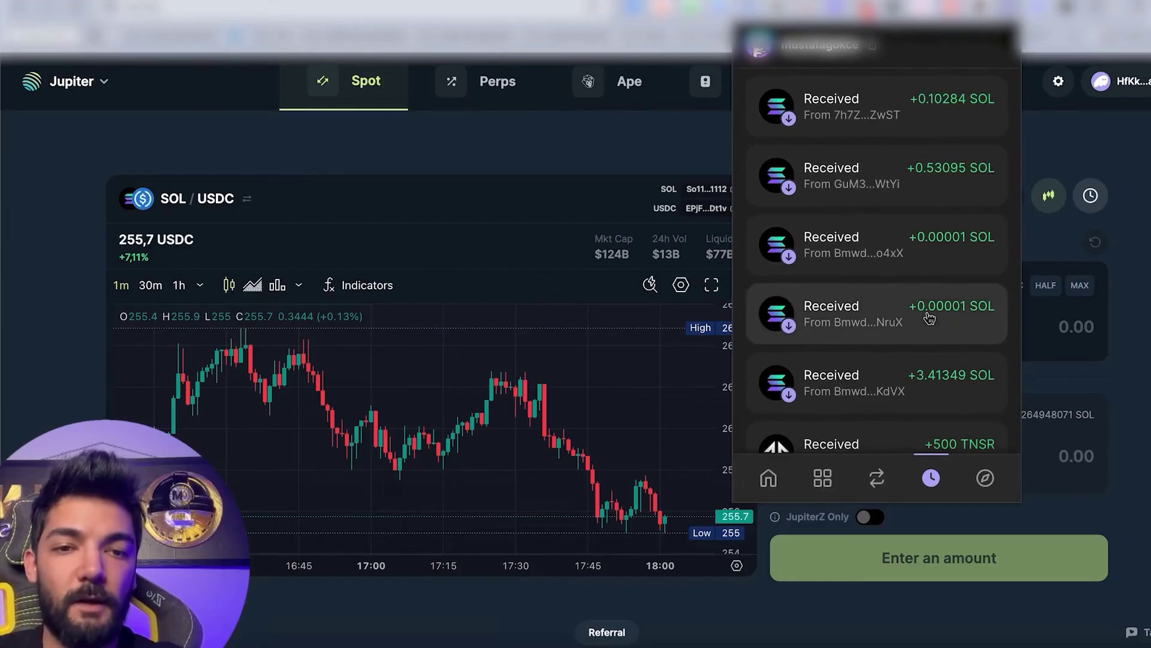
{"action": "scroll", "coordinate": [929, 317], "scroll_direction": "down", "scroll_amount": 2}
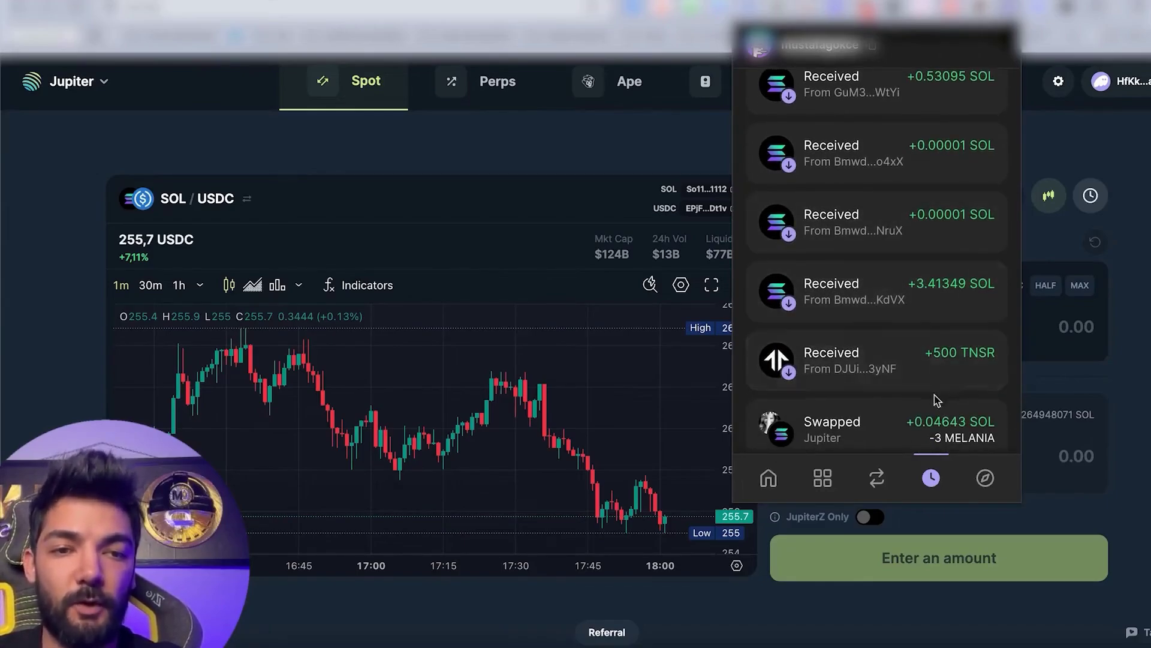
{"action": "scroll", "coordinate": [921, 423], "scroll_direction": "down", "scroll_amount": 3}
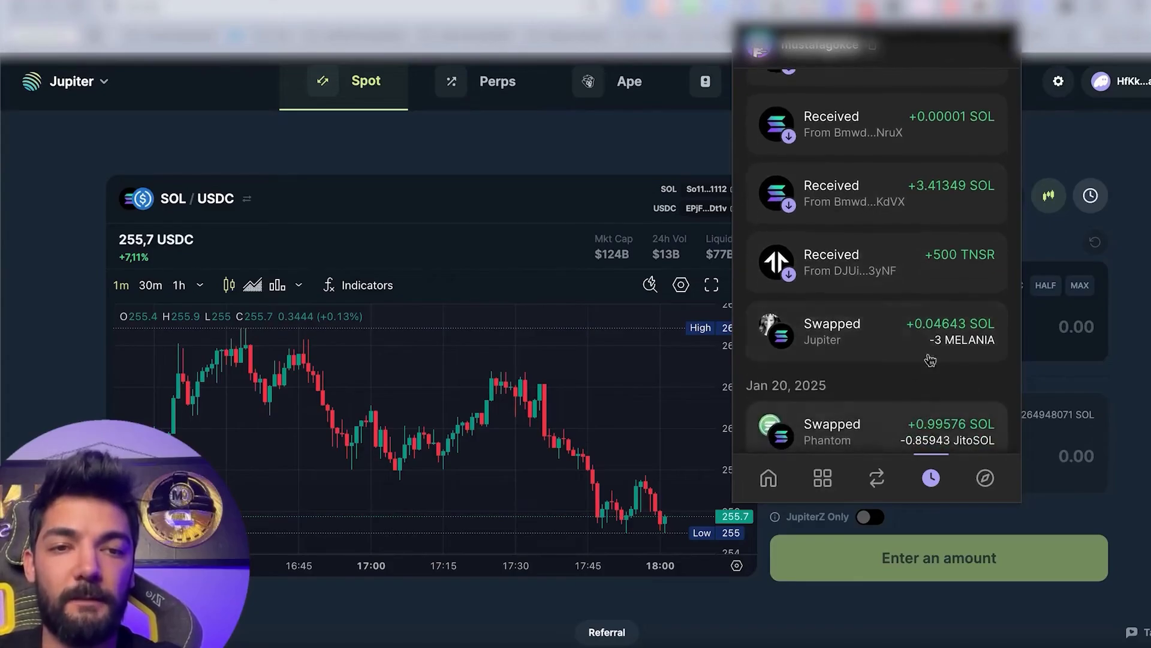
{"action": "scroll", "coordinate": [927, 400], "scroll_direction": "up", "scroll_amount": 10}
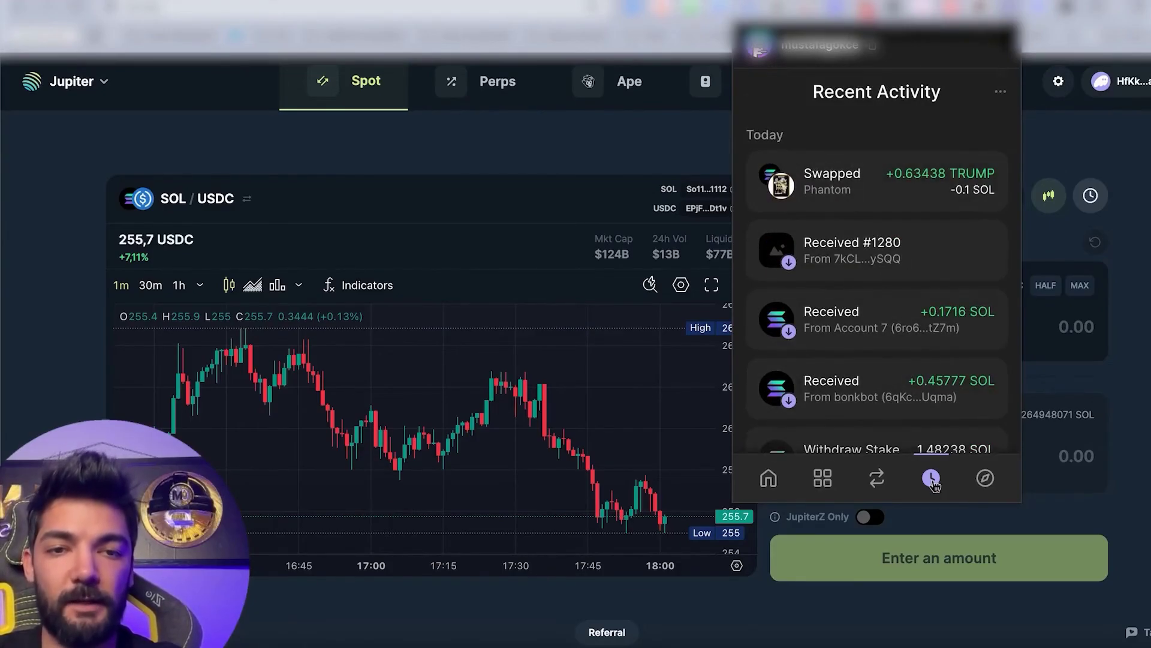
{"action": "left_click", "coordinate": [986, 478]}
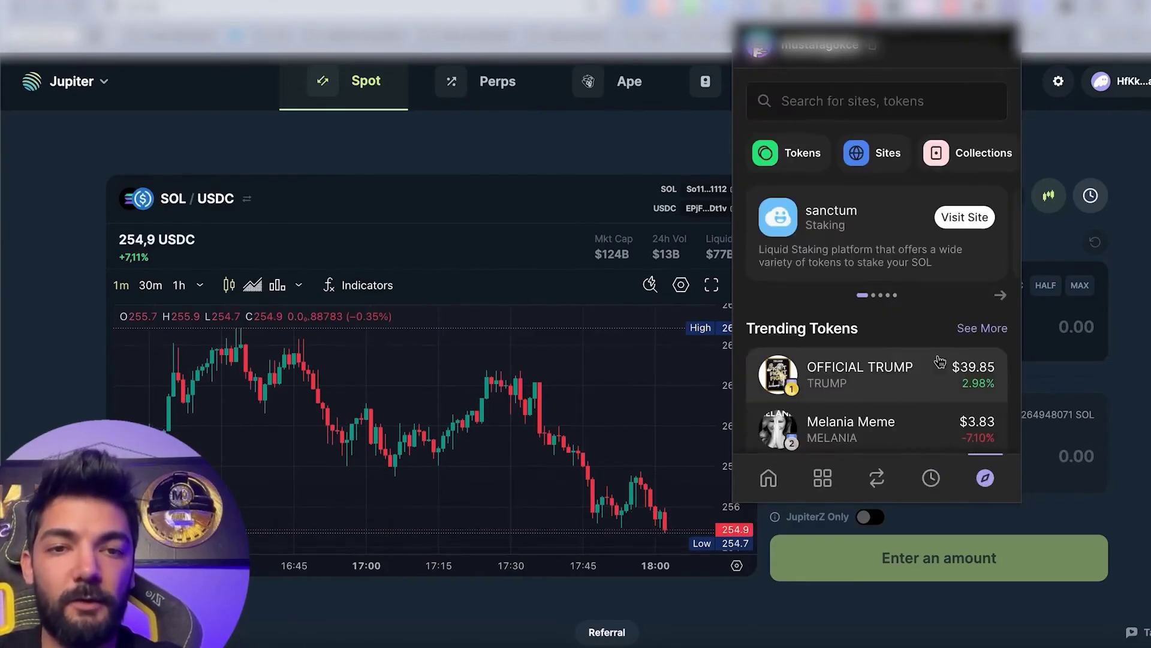
Visit Sanctum, then reopen Phantom's Explore page and visit the Meteora site.
{"action": "left_click", "coordinate": [966, 229]}
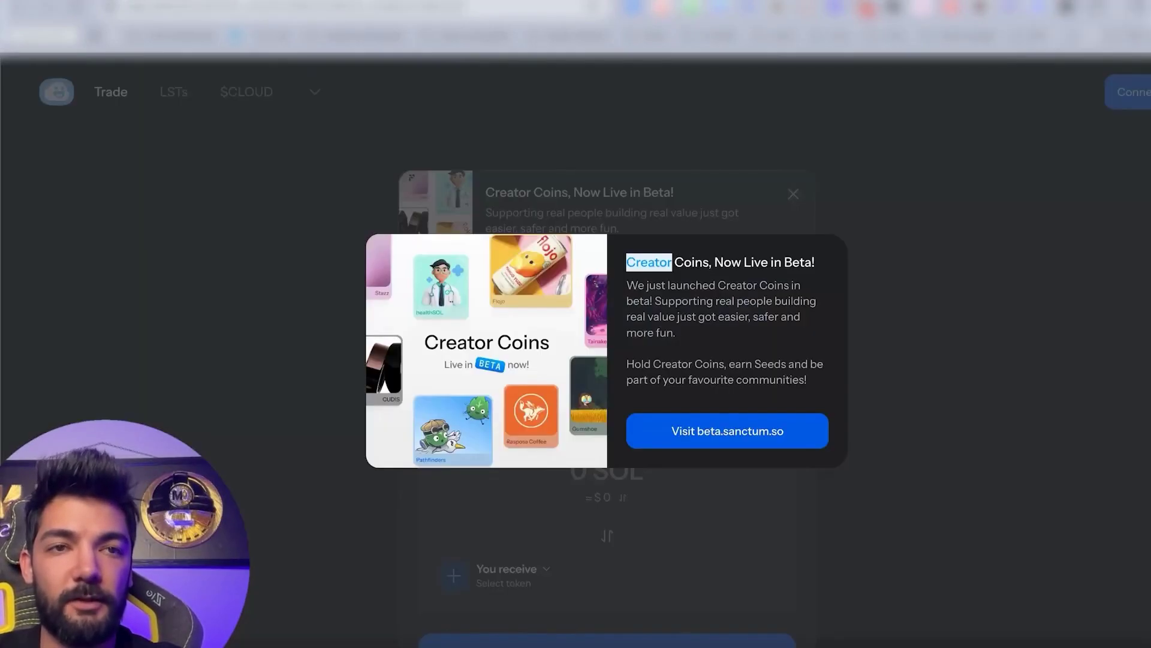
{"action": "left_click", "coordinate": [1009, 11]}
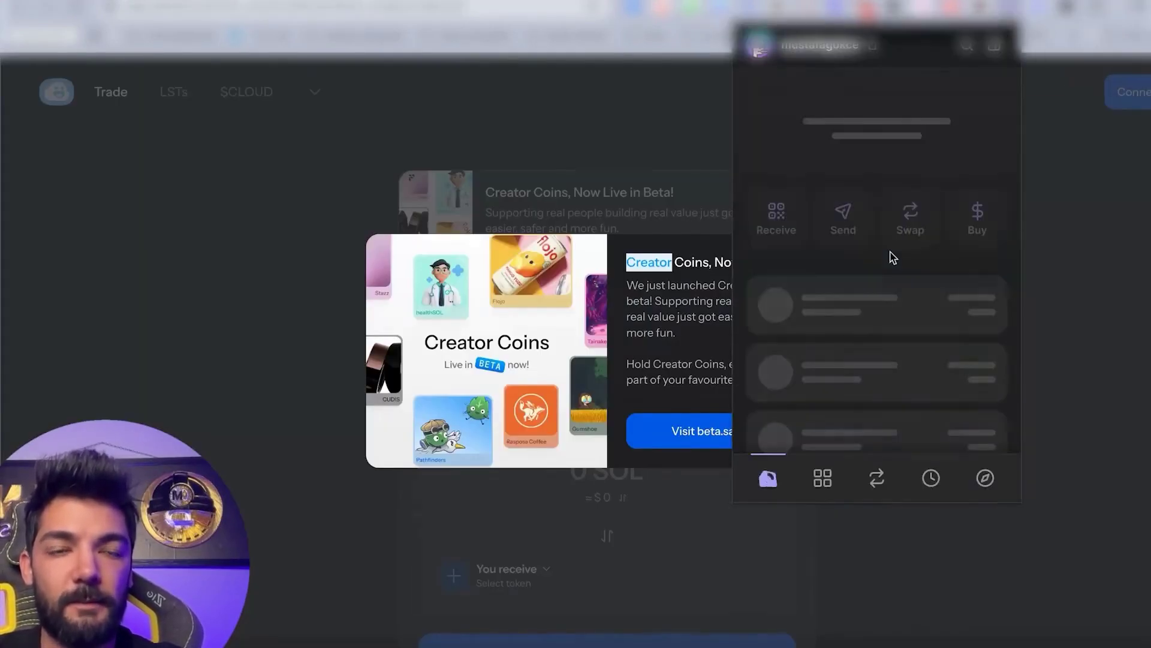
{"action": "left_click", "coordinate": [985, 478]}
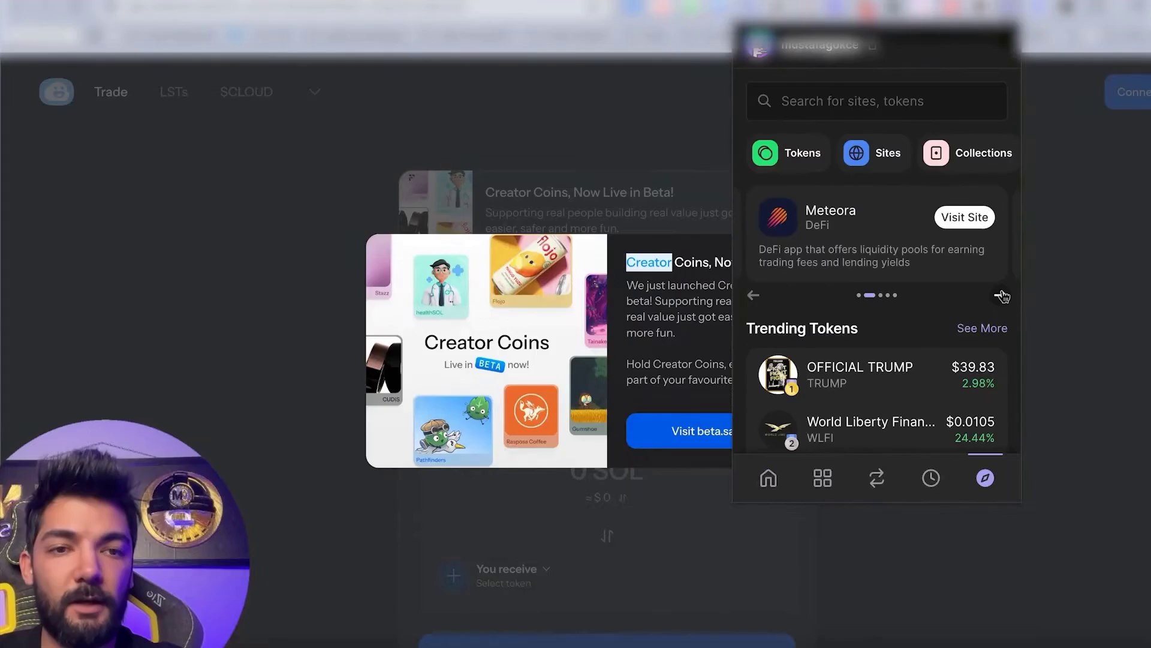
{"action": "left_click", "coordinate": [961, 217]}
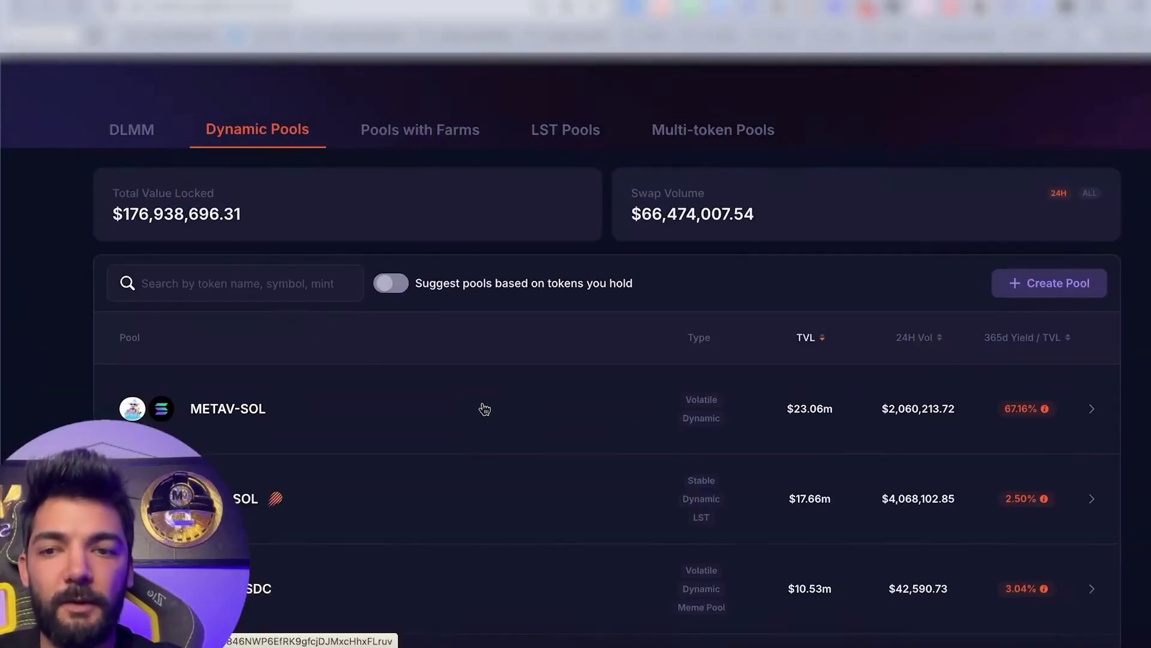
Show Meteora's DLMM pools and expand the TRUMP-USDC row's 53 pools.
{"action": "scroll", "coordinate": [480, 406], "scroll_direction": "up", "scroll_amount": 6}
{"action": "left_click", "coordinate": [153, 346]}
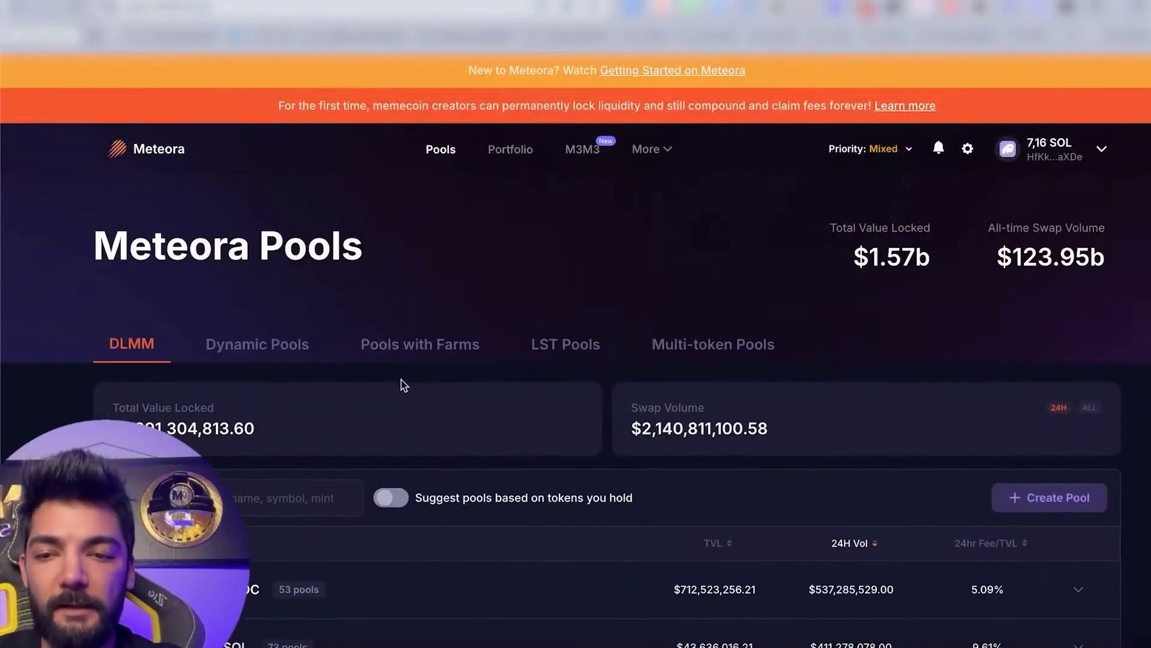
{"action": "scroll", "coordinate": [397, 480], "scroll_direction": "down", "scroll_amount": 2}
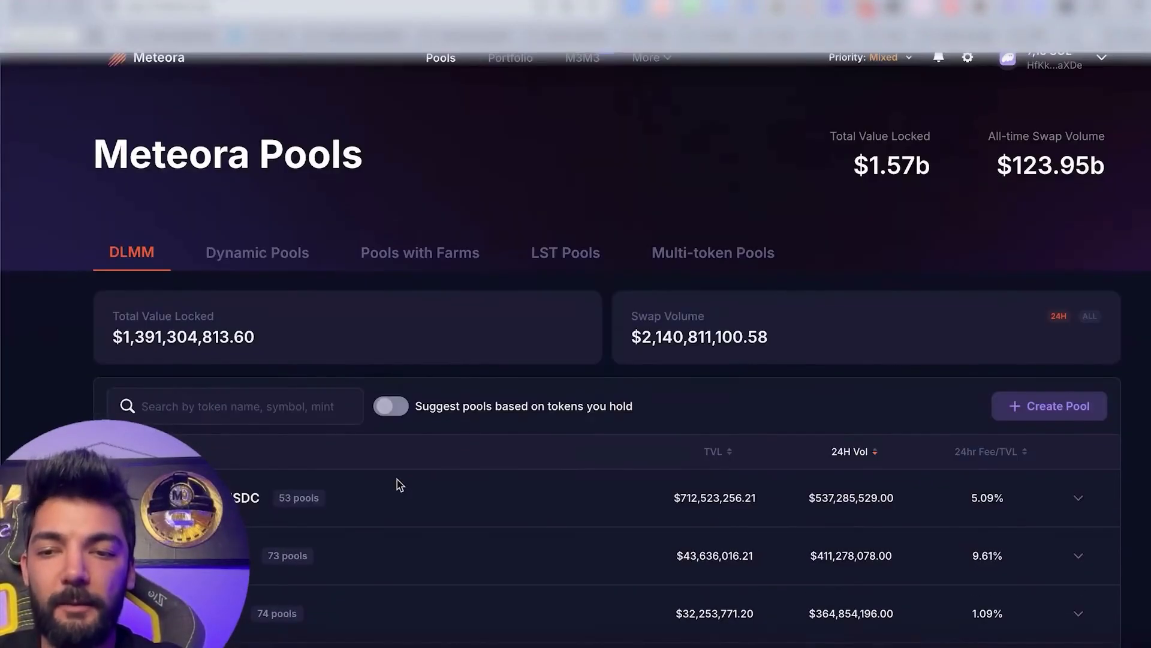
{"action": "left_click", "coordinate": [413, 511]}
{"action": "scroll", "coordinate": [451, 579], "scroll_direction": "down", "scroll_amount": 3}
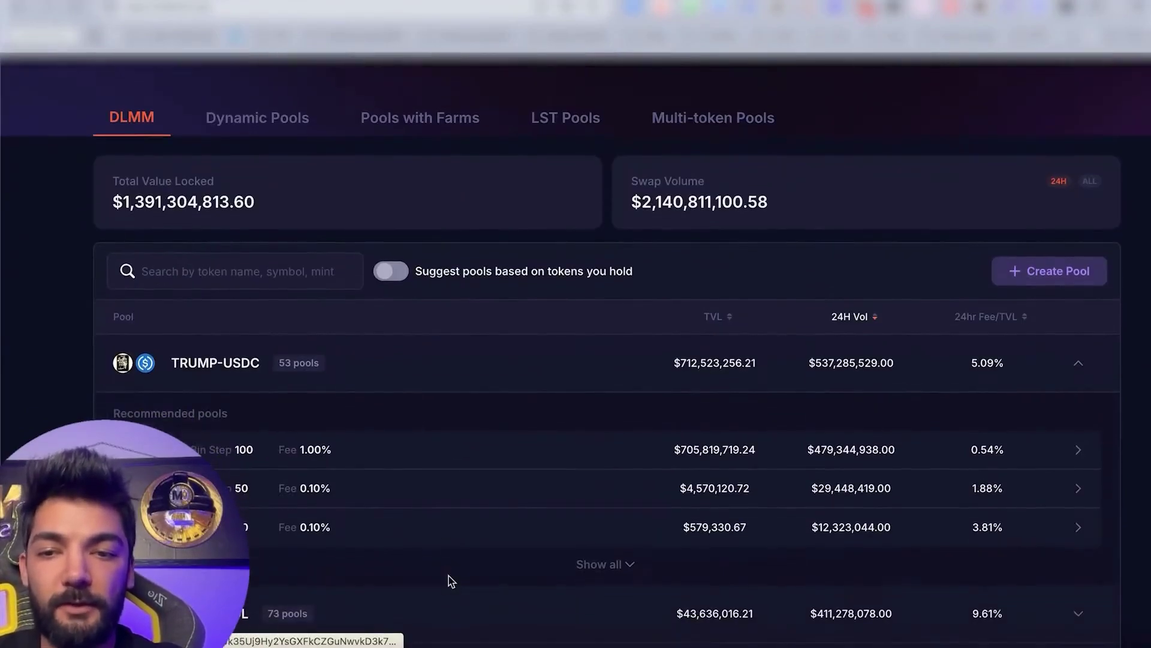
{"action": "scroll", "coordinate": [448, 575], "scroll_direction": "up", "scroll_amount": 5}
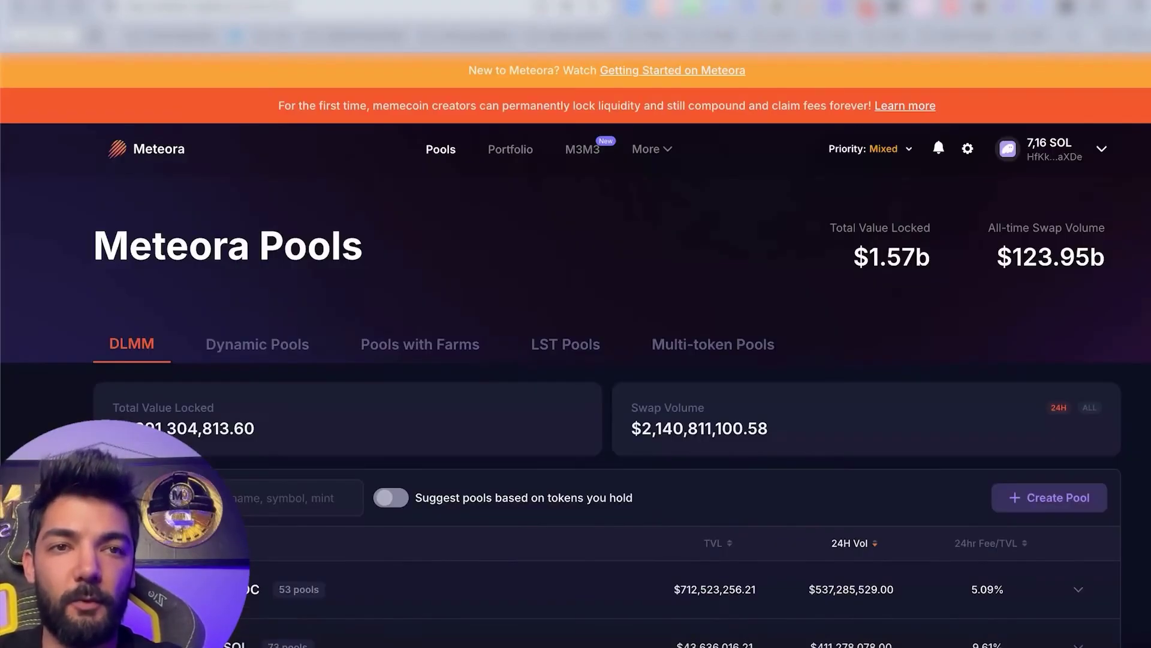
Scroll through Phantom's token balances, then close the wallet back to Jupiter's swap page.
{"action": "left_click", "coordinate": [887, 8]}
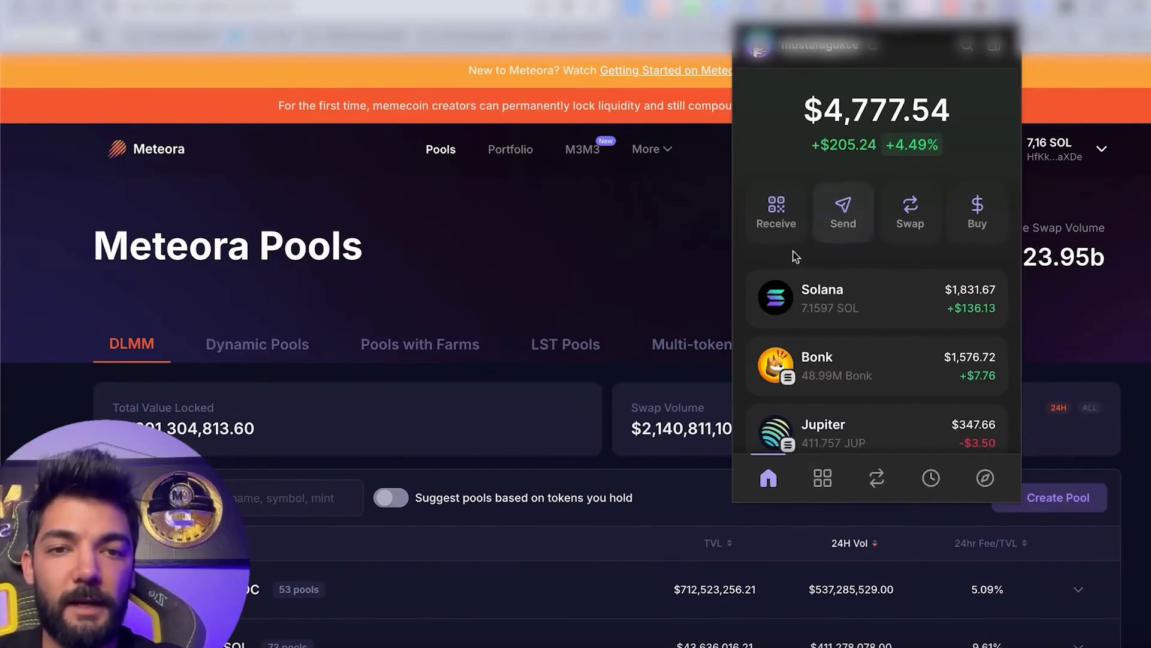
{"action": "scroll", "coordinate": [779, 366], "scroll_direction": "down", "scroll_amount": 3}
{"action": "scroll", "coordinate": [792, 300], "scroll_direction": "up", "scroll_amount": 3}
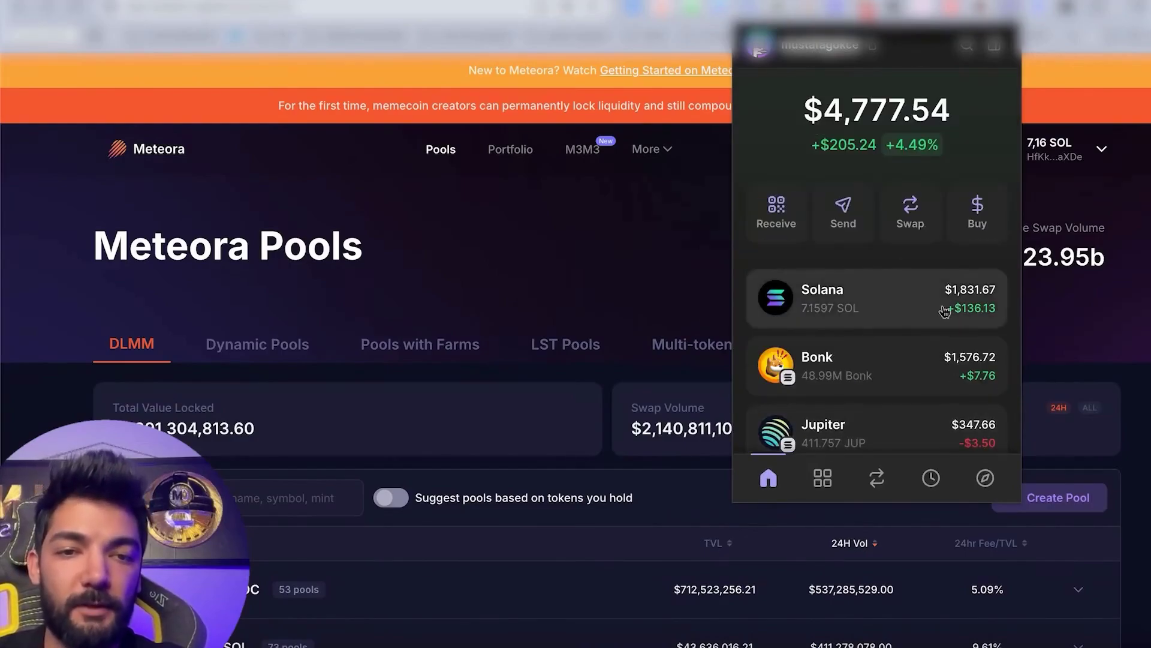
{"action": "left_click", "coordinate": [1103, 193]}
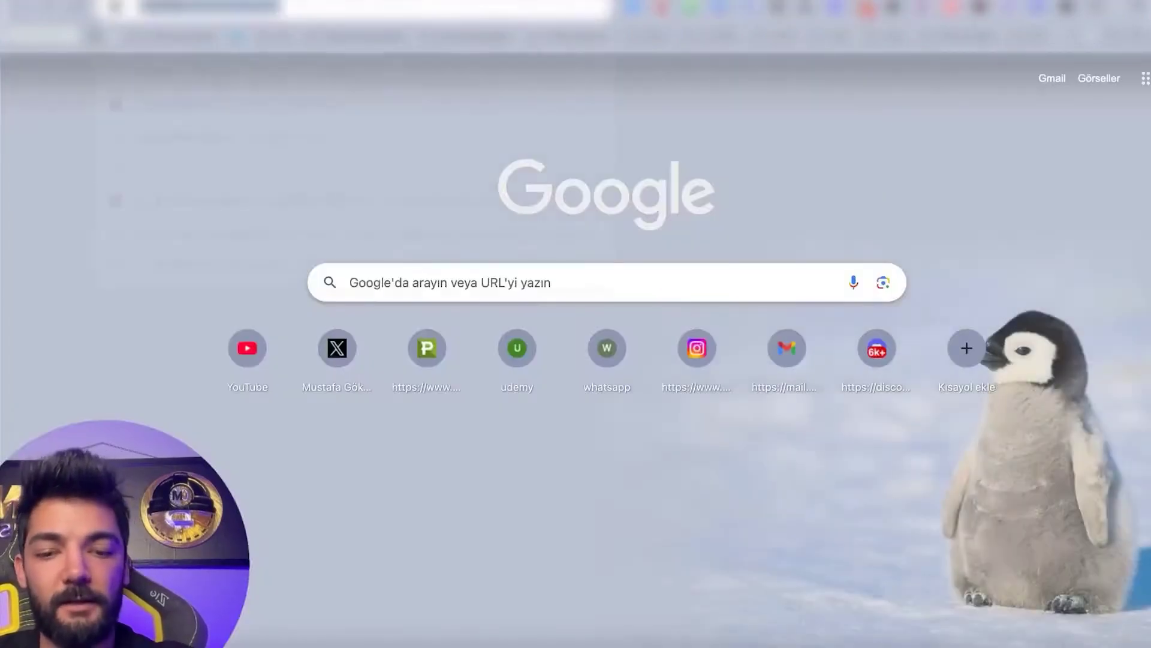
Load Tensor with 'ten' and glance at the Mad Lads collection stats.
{"action": "type", "text": "ten"}
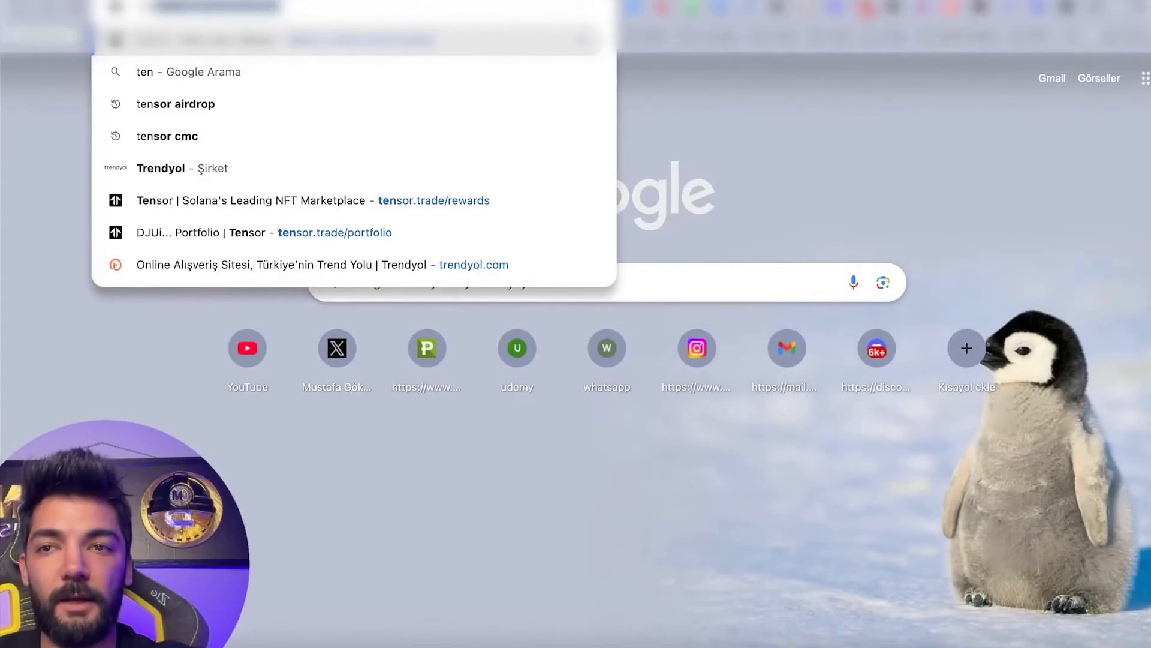
{"action": "key", "text": "Return"}
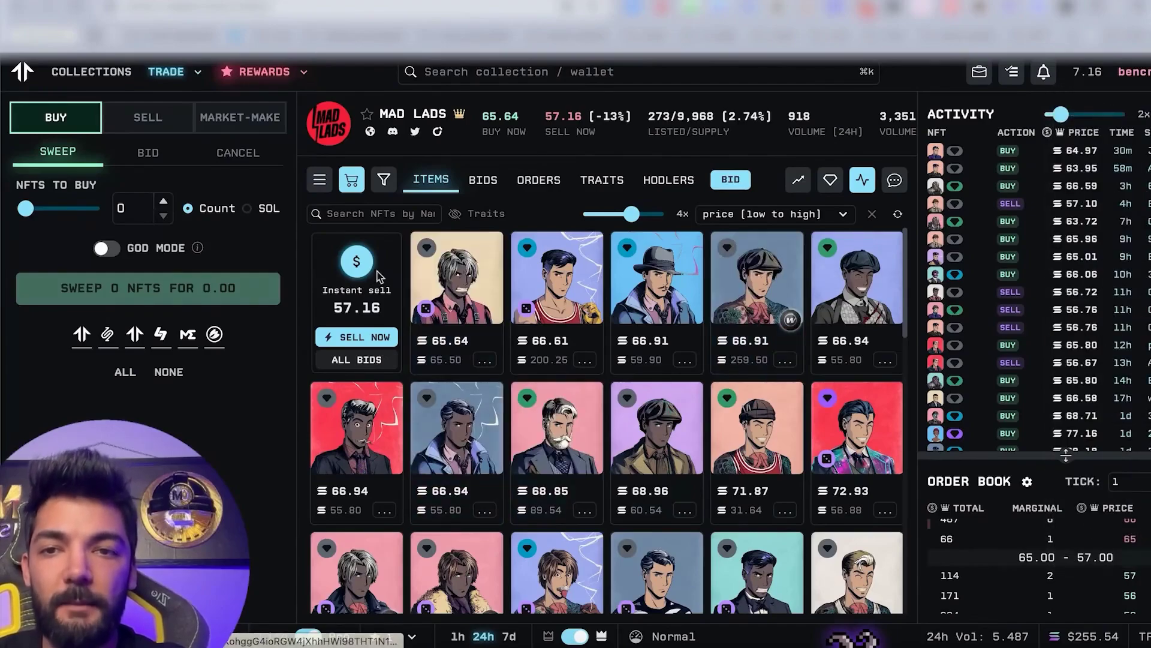
{"action": "left_click", "coordinate": [334, 114]}
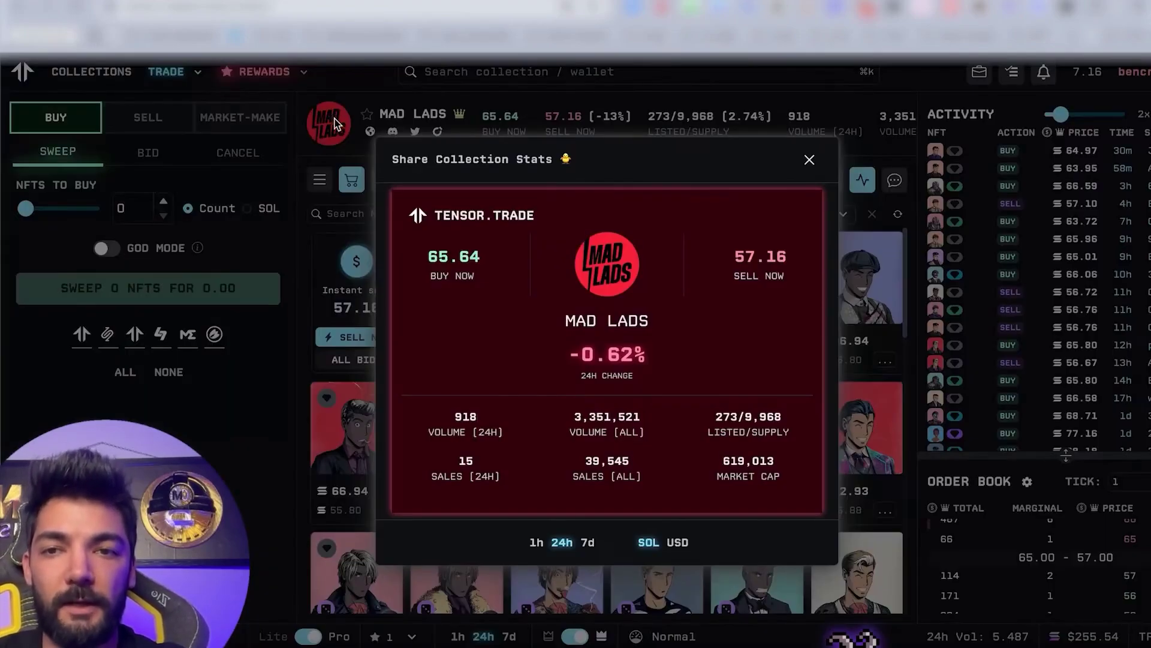
{"action": "left_click", "coordinate": [334, 118]}
Search the collections list for DeGods, then for BoDoggos.
{"action": "mouse_move", "coordinate": [211, 81]}
{"action": "left_click", "coordinate": [456, 72]}
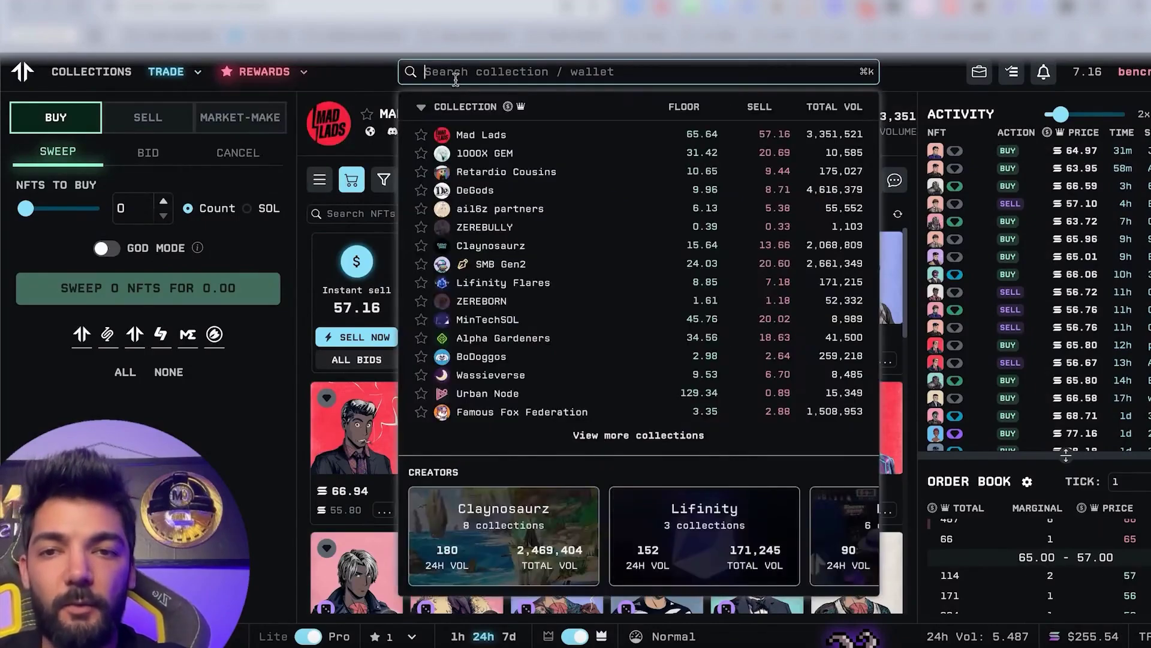
{"action": "left_click", "coordinate": [465, 191]}
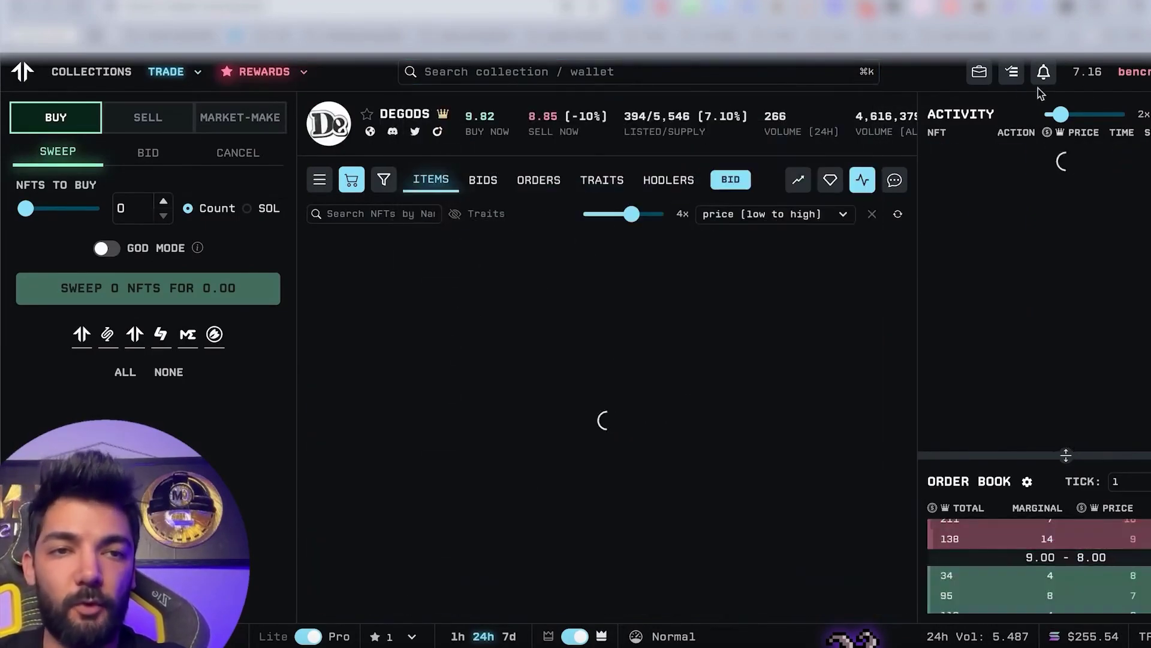
{"action": "left_click", "coordinate": [479, 75]}
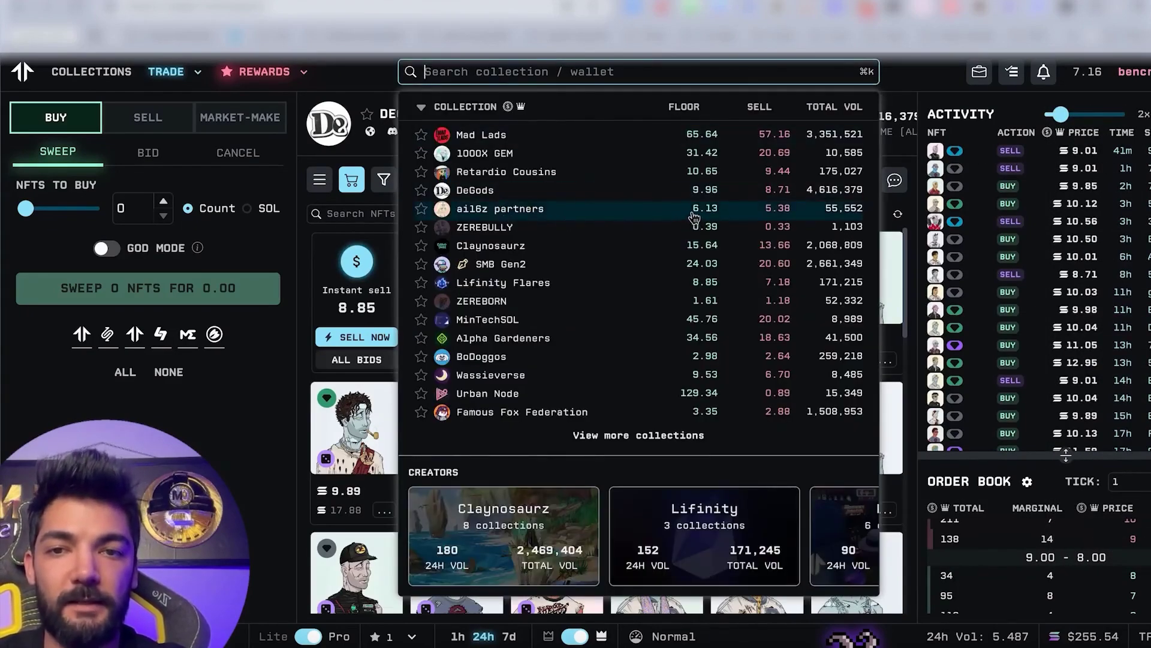
{"action": "left_click", "coordinate": [676, 357]}
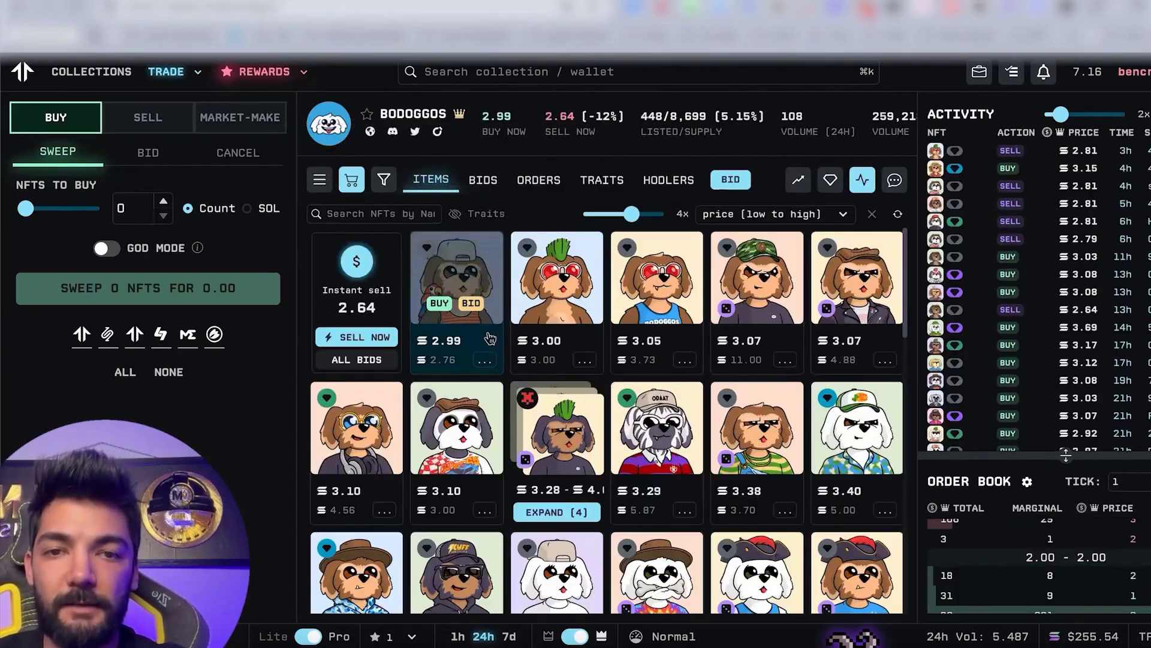
Start buying BoDoggos #1595 for 2.99, reject it in Phantom, then open the owned Send it NFT.
{"action": "left_click", "coordinate": [441, 304]}
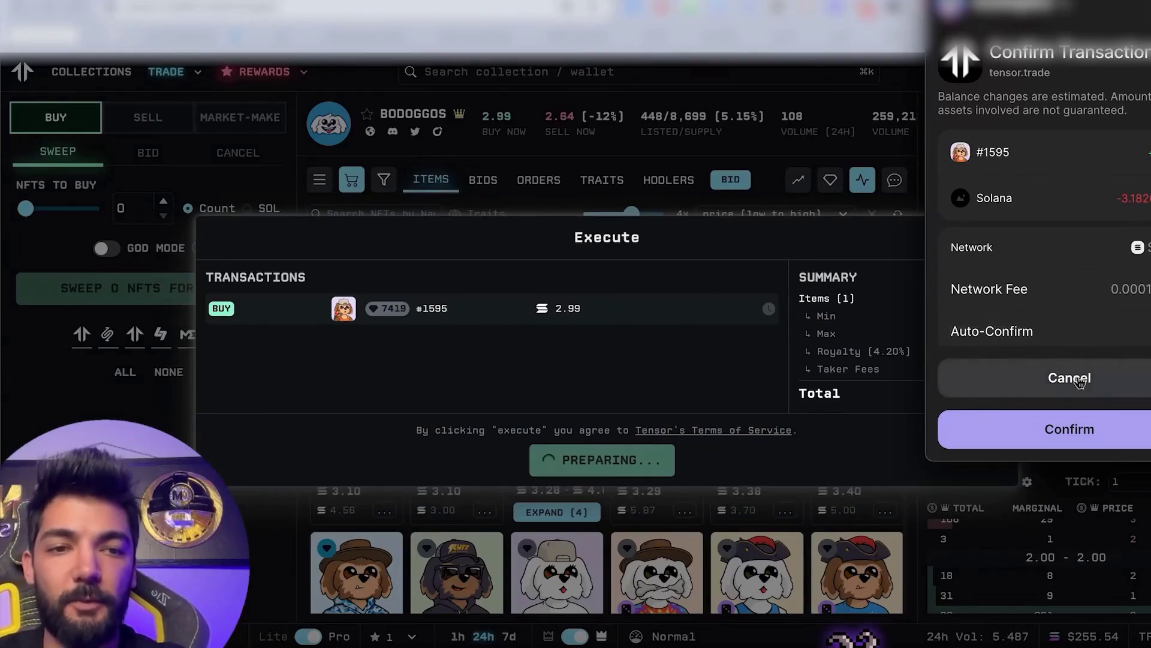
{"action": "left_click", "coordinate": [1086, 367]}
{"action": "left_click", "coordinate": [989, 237]}
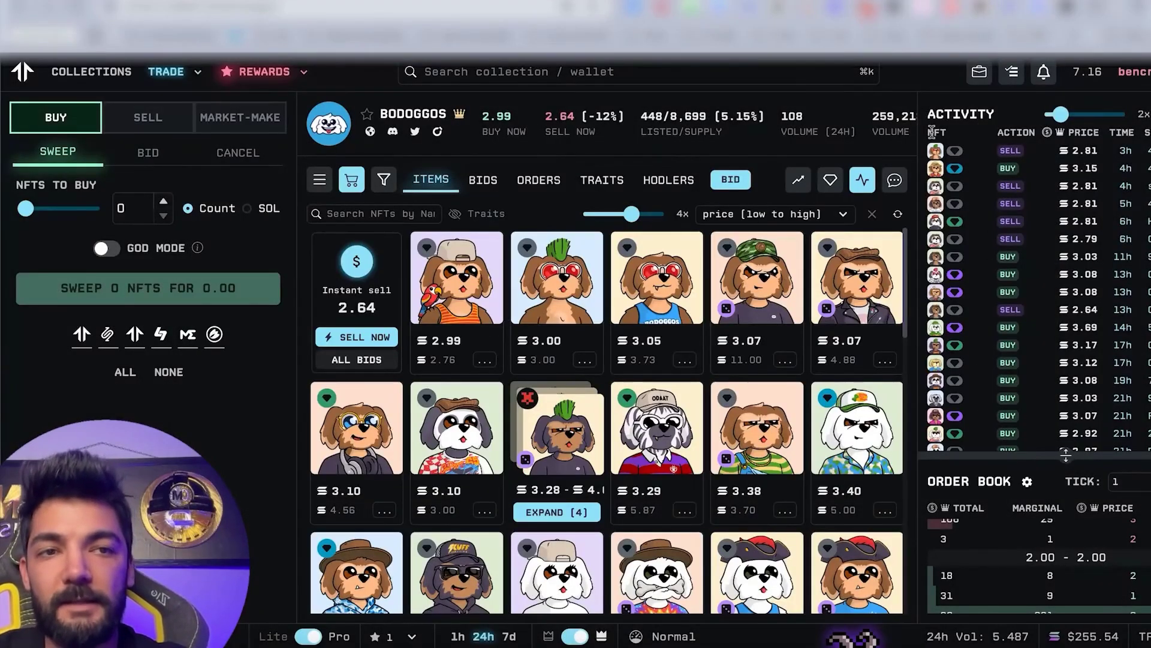
{"action": "left_click", "coordinate": [1128, 72]}
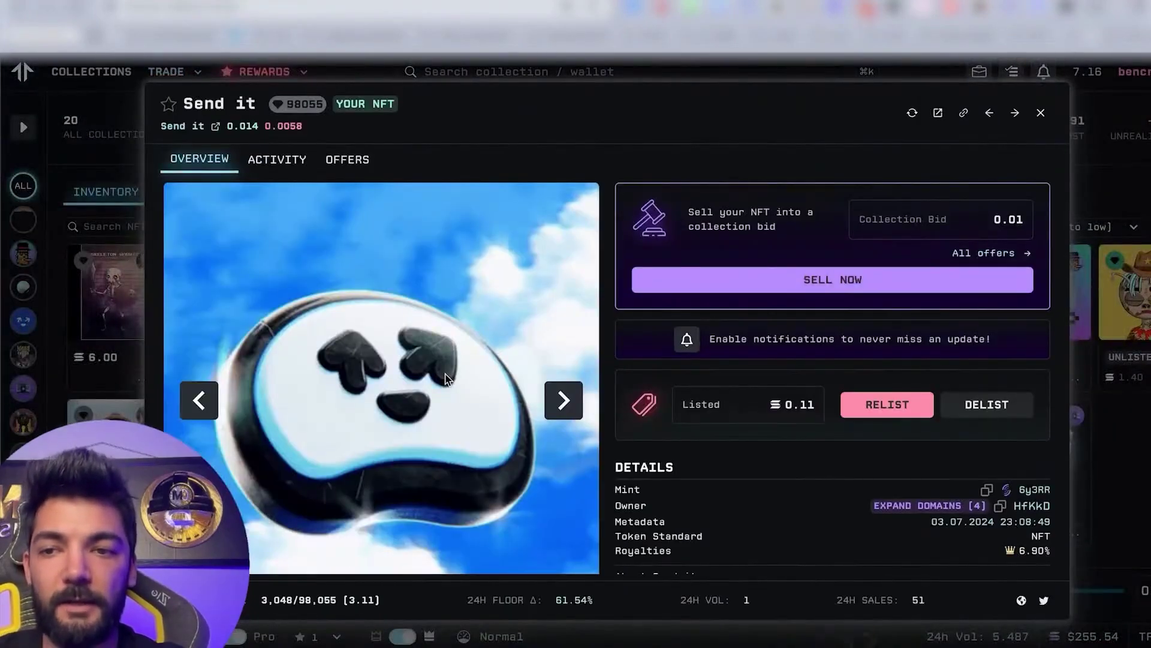
Check the Send it NFT's Activity history, return to its Overview, and close the details.
{"action": "left_click", "coordinate": [285, 165]}
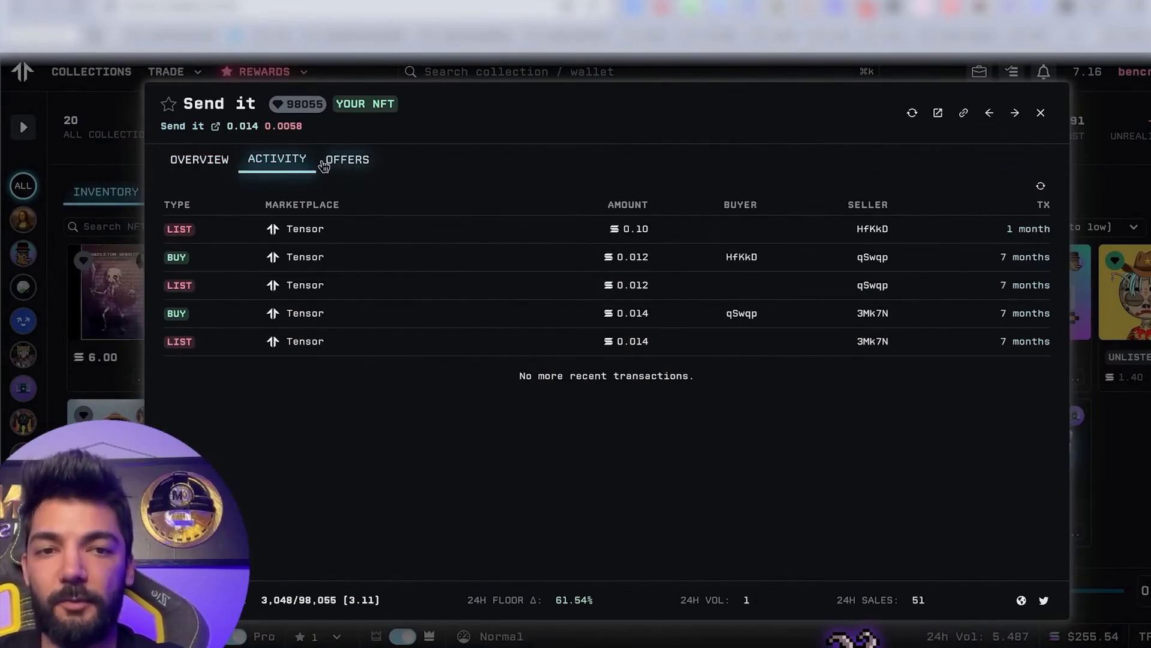
{"action": "left_click", "coordinate": [200, 159]}
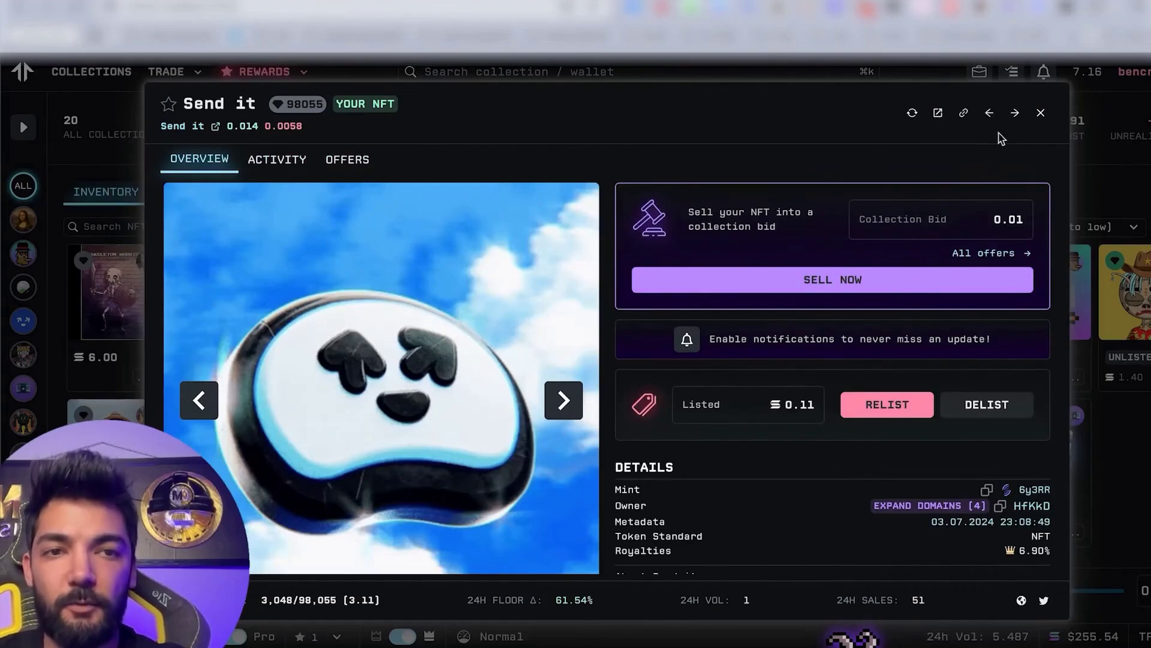
{"action": "left_click", "coordinate": [1043, 114]}
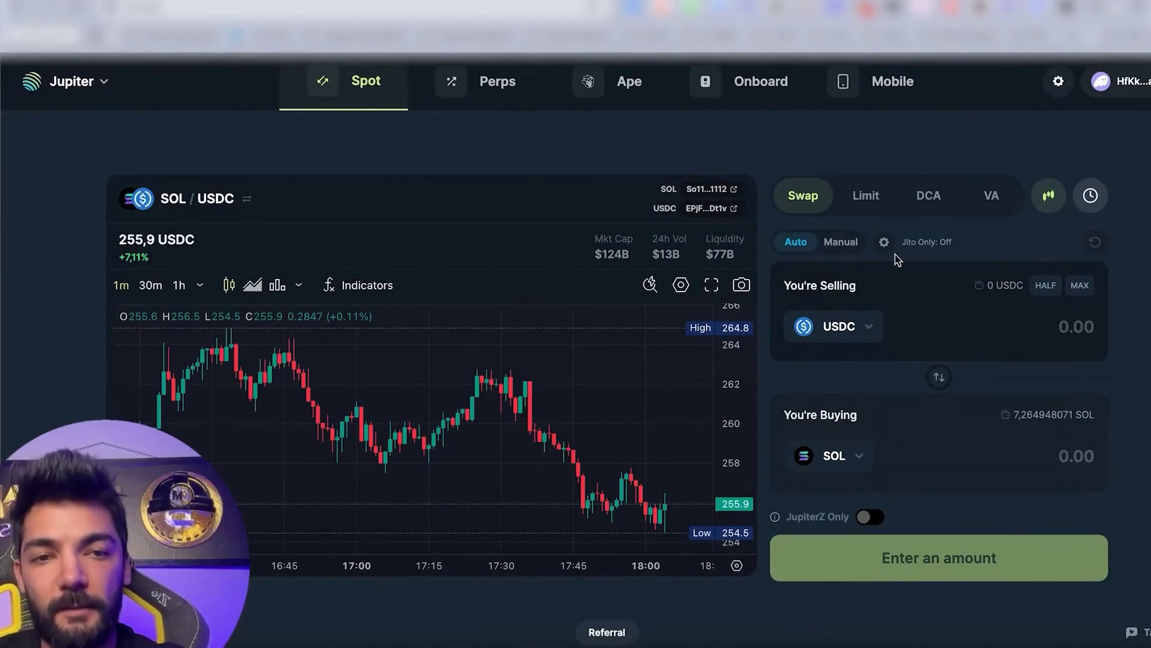
Cycle through the Limit, DCA and Swap forms, then flip the pair to sell SOL for USDC.
{"action": "left_click", "coordinate": [866, 195]}
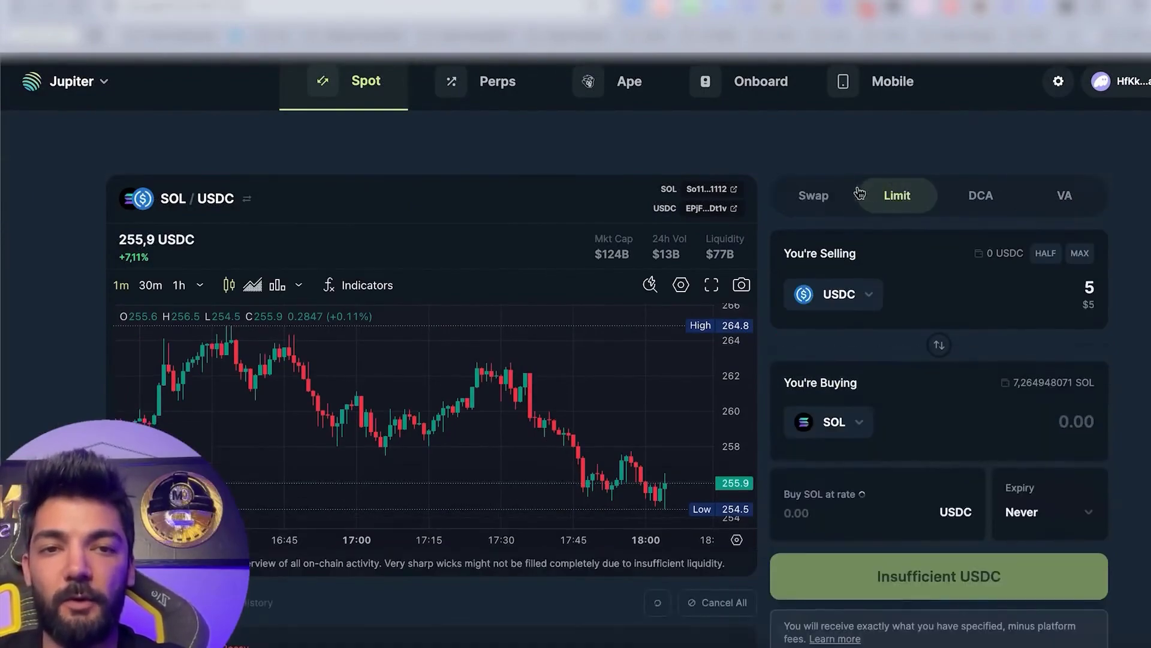
{"action": "left_click", "coordinate": [803, 195]}
{"action": "left_click", "coordinate": [866, 195]}
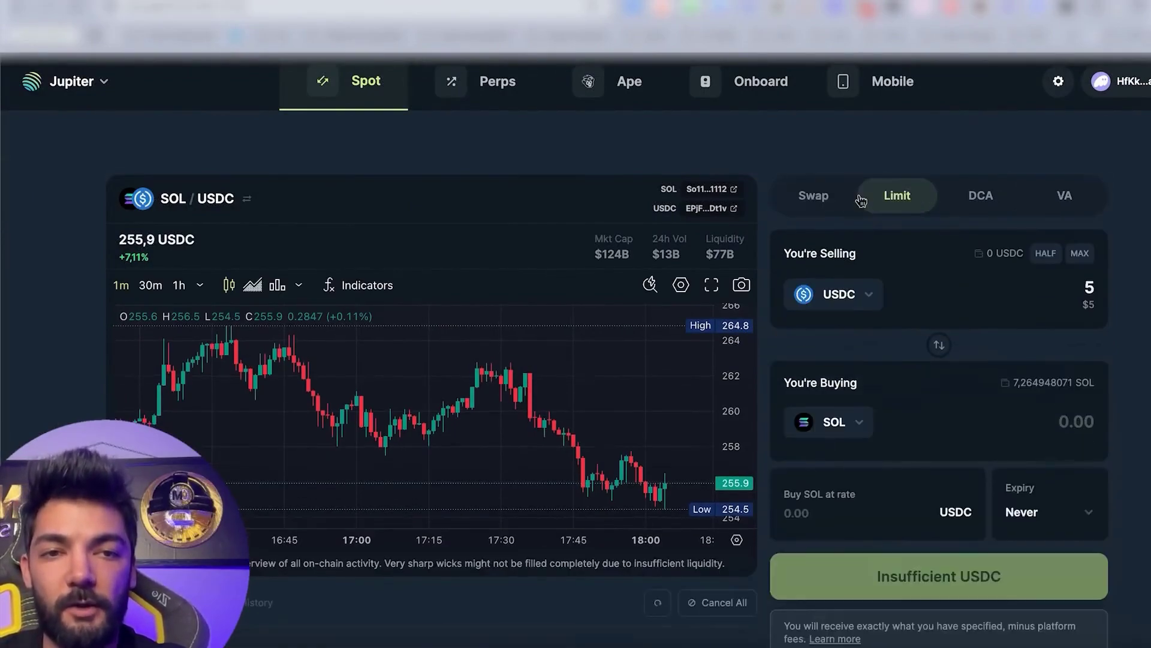
{"action": "left_click", "coordinate": [966, 197]}
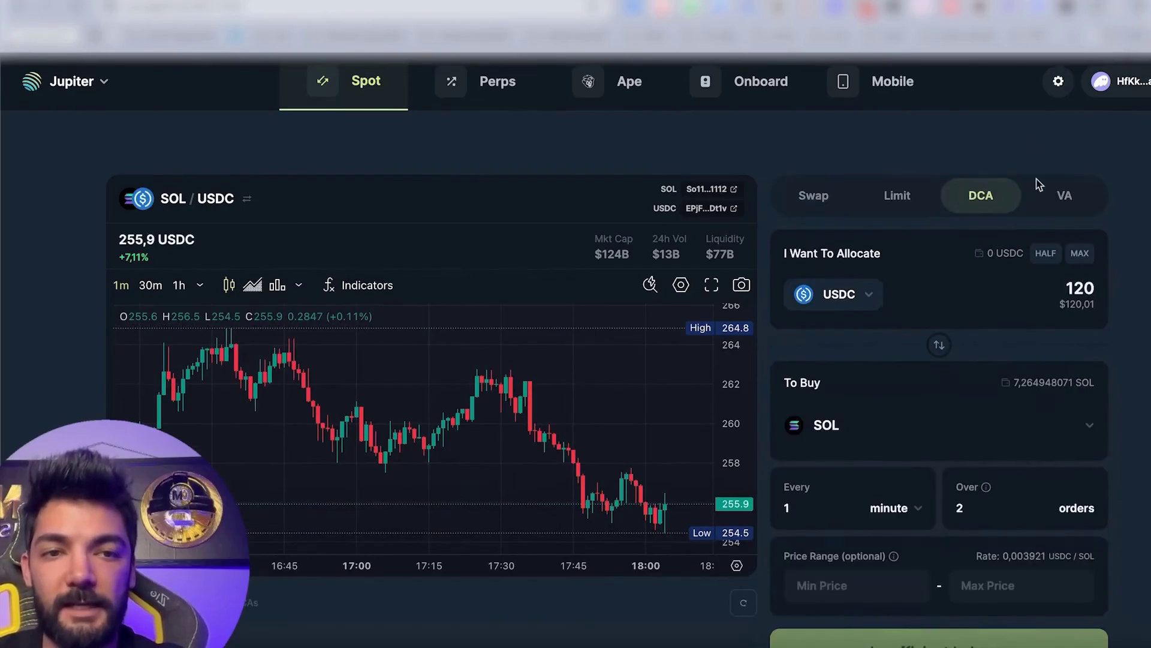
{"action": "left_click", "coordinate": [892, 198]}
{"action": "left_click", "coordinate": [810, 197]}
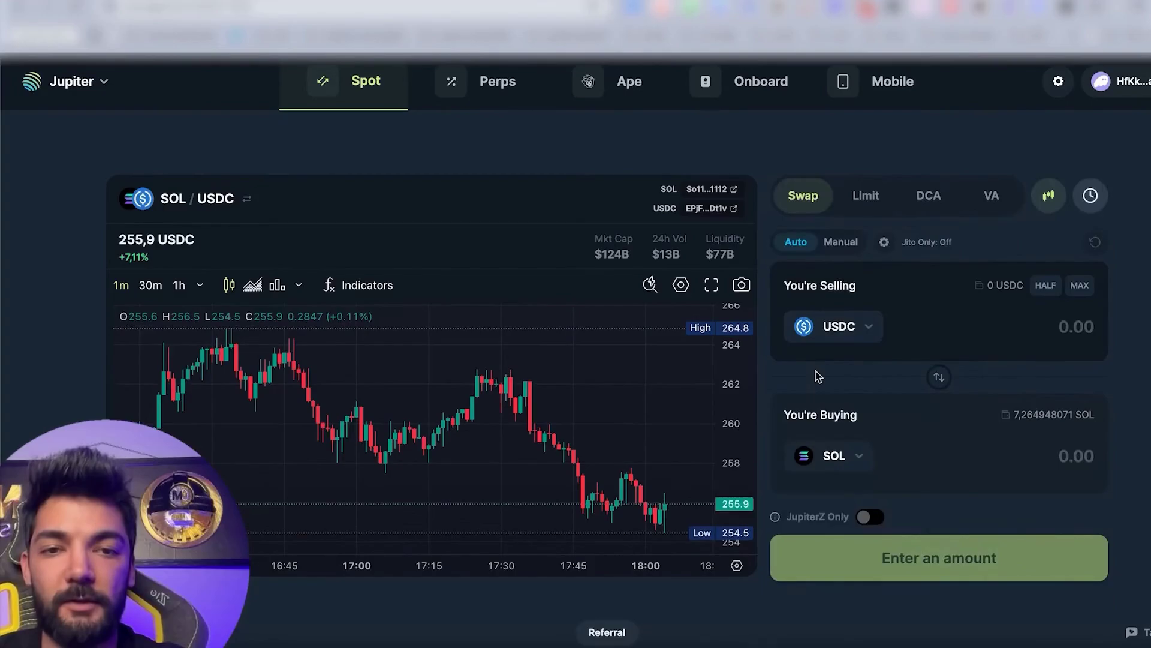
{"action": "left_click", "coordinate": [936, 383]}
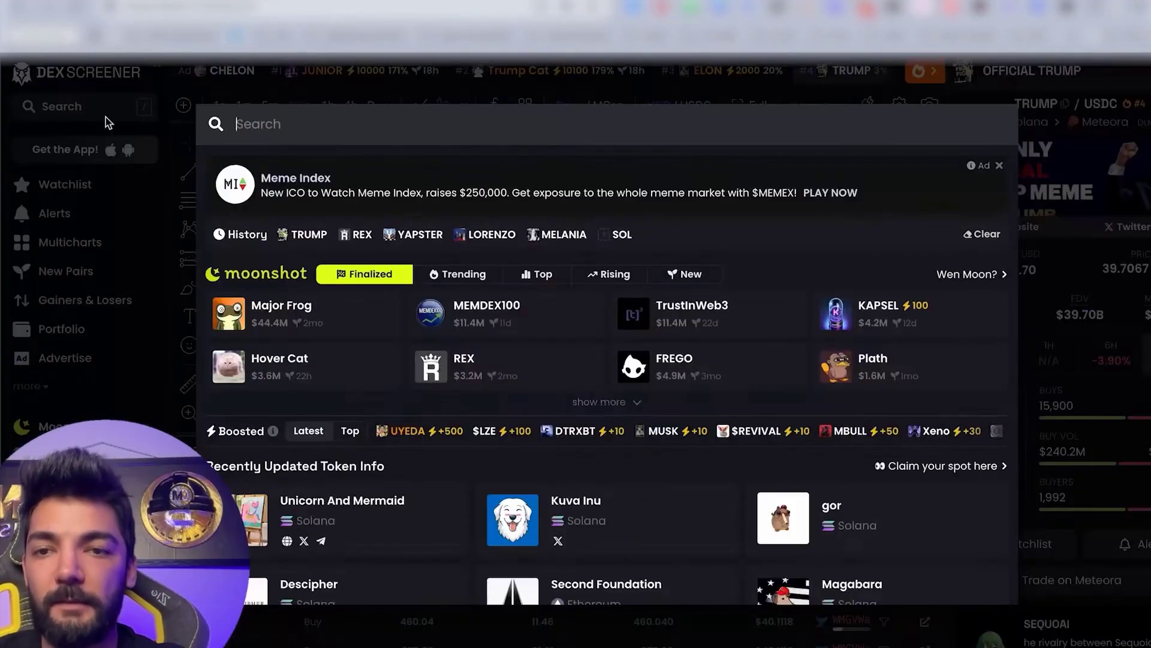
Search DEX Screener for the YAPSTER/SOL pair and copy its token contract address.
{"action": "left_click", "coordinate": [108, 111]}
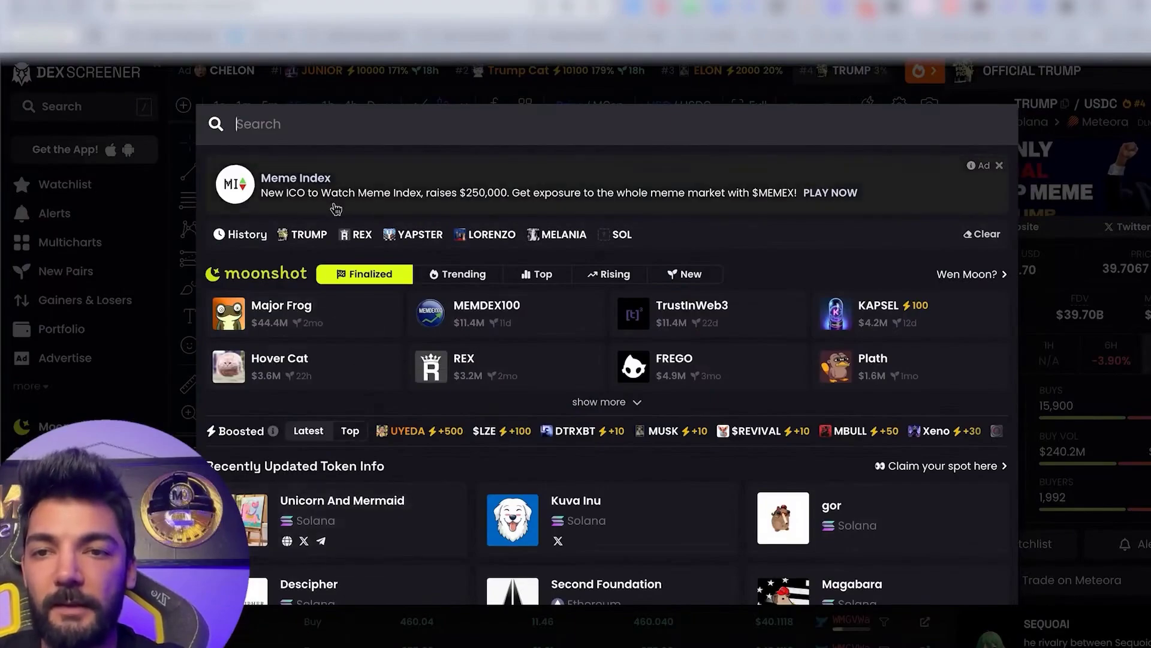
{"action": "left_click", "coordinate": [414, 234]}
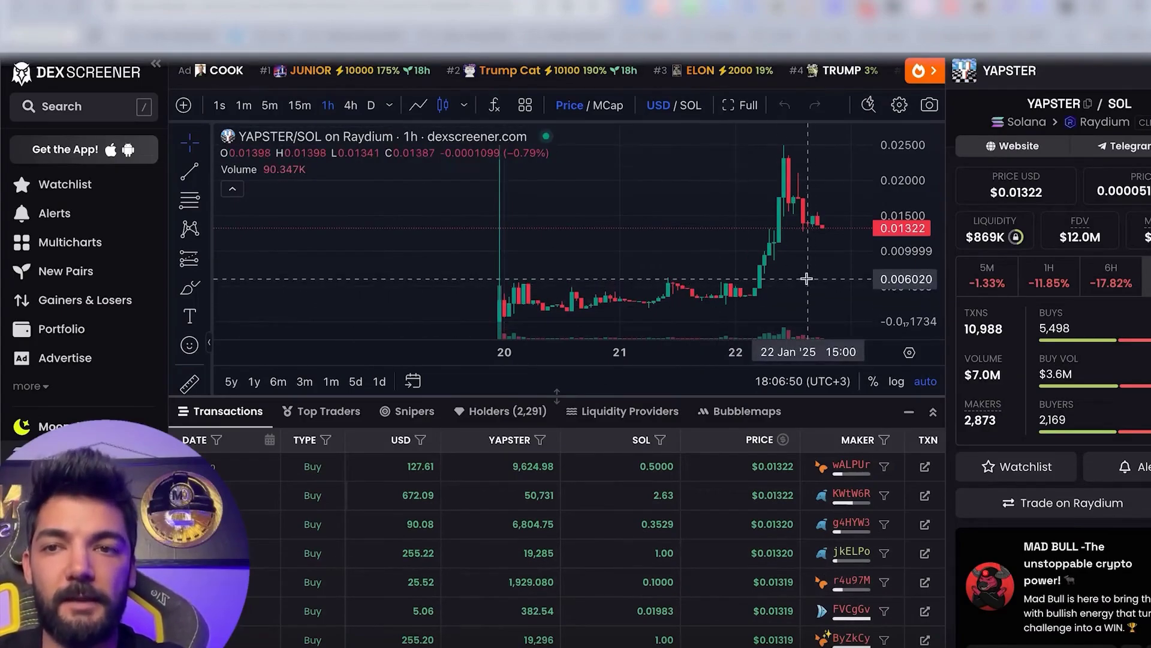
{"action": "left_click", "coordinate": [1088, 103]}
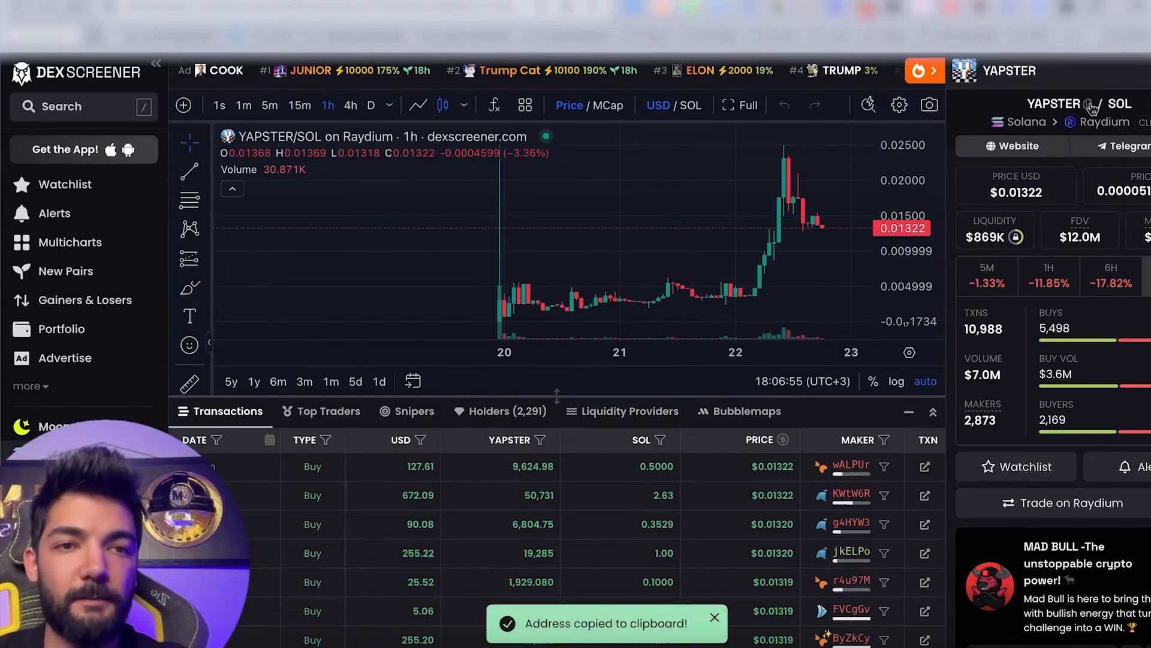
{"action": "left_click", "coordinate": [1089, 104]}
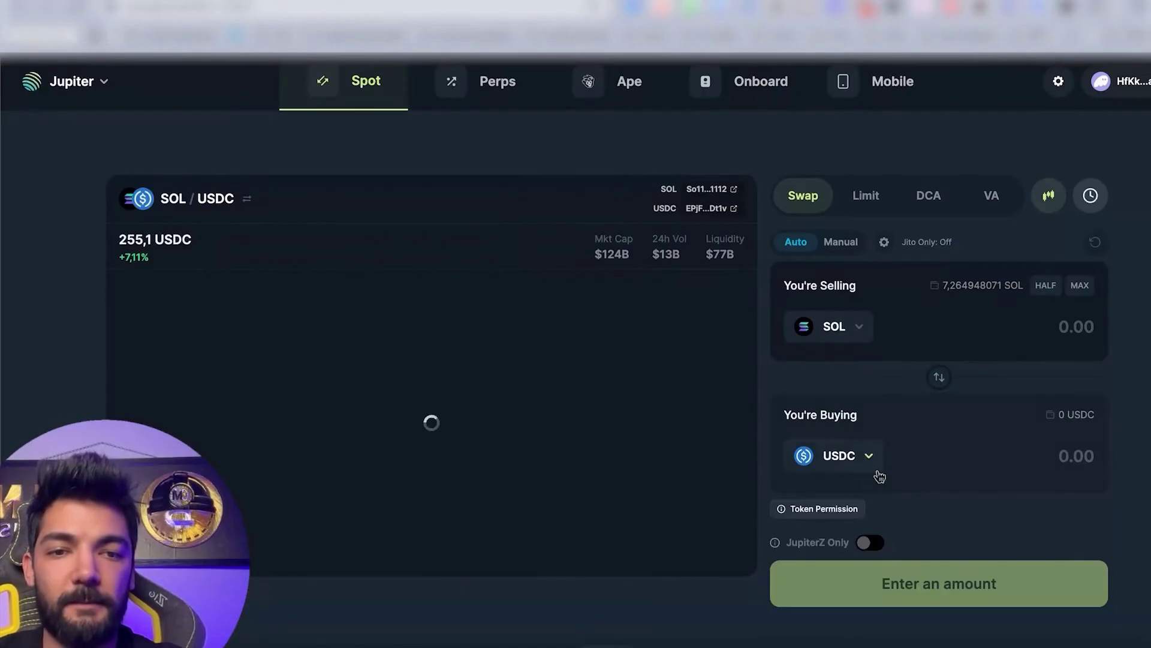
Paste the YAPSTER address into the buy-token selector and pick YAPSTER.
{"action": "left_click", "coordinate": [863, 471]}
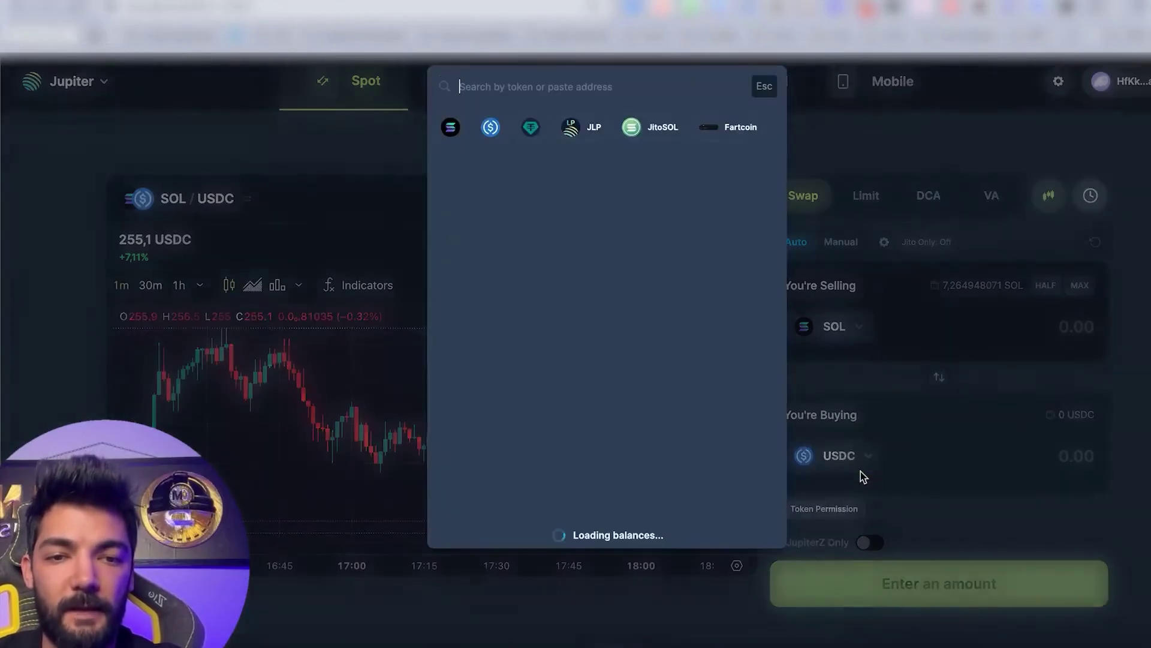
{"action": "key", "text": "super+v"}
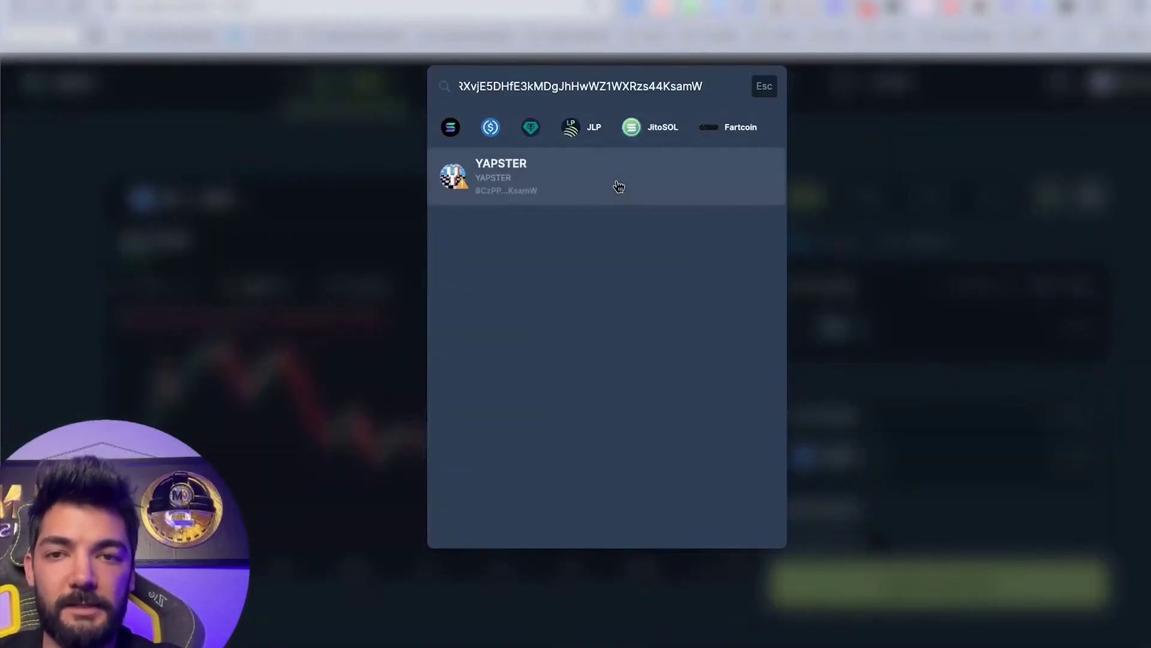
{"action": "left_click", "coordinate": [619, 187]}
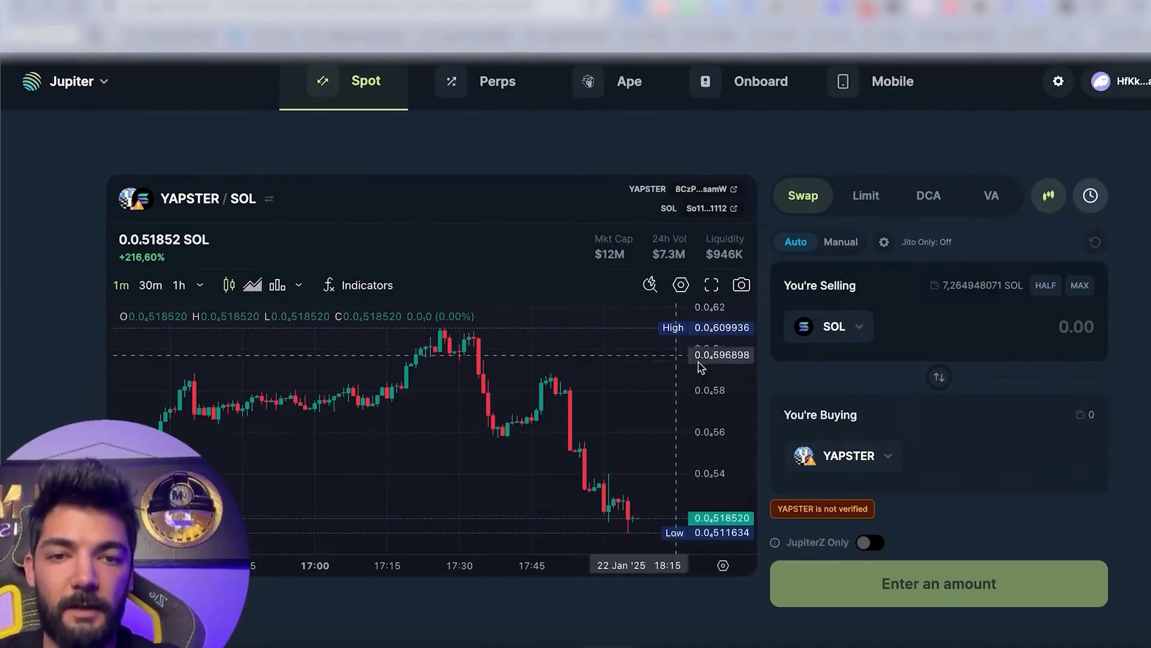
Swap 0,1 SOL for YAPSTER and approve the transaction in Phantom.
{"action": "left_click", "coordinate": [978, 320]}
{"action": "type", "text": "0,1"}
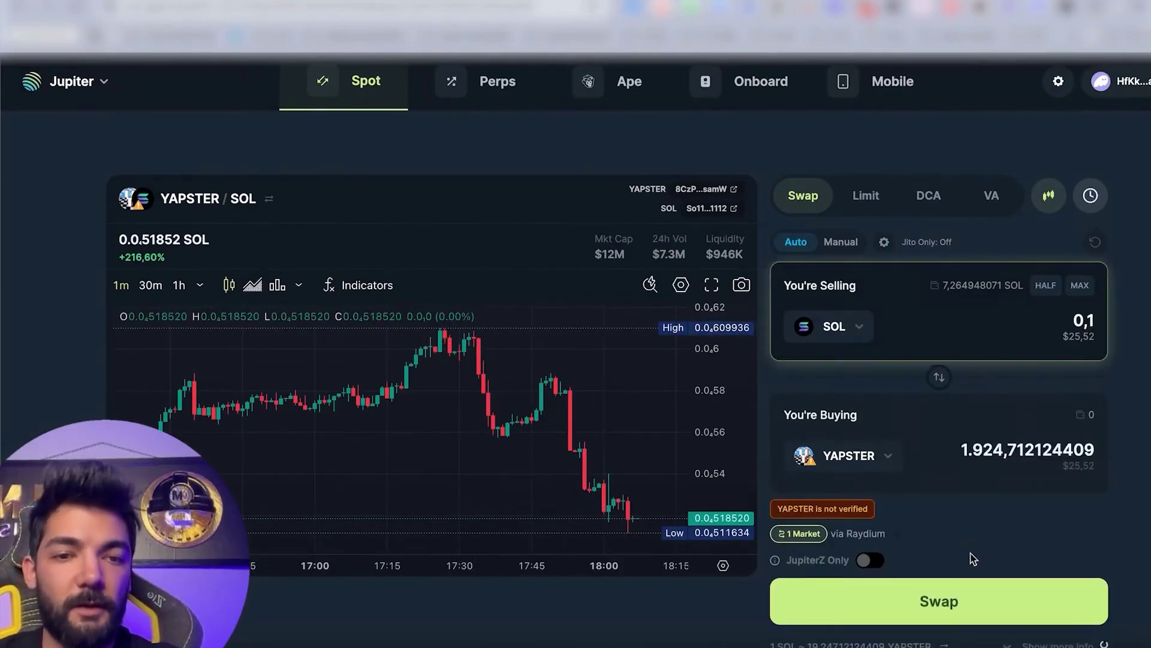
{"action": "scroll", "coordinate": [966, 540], "scroll_direction": "down", "scroll_amount": 1}
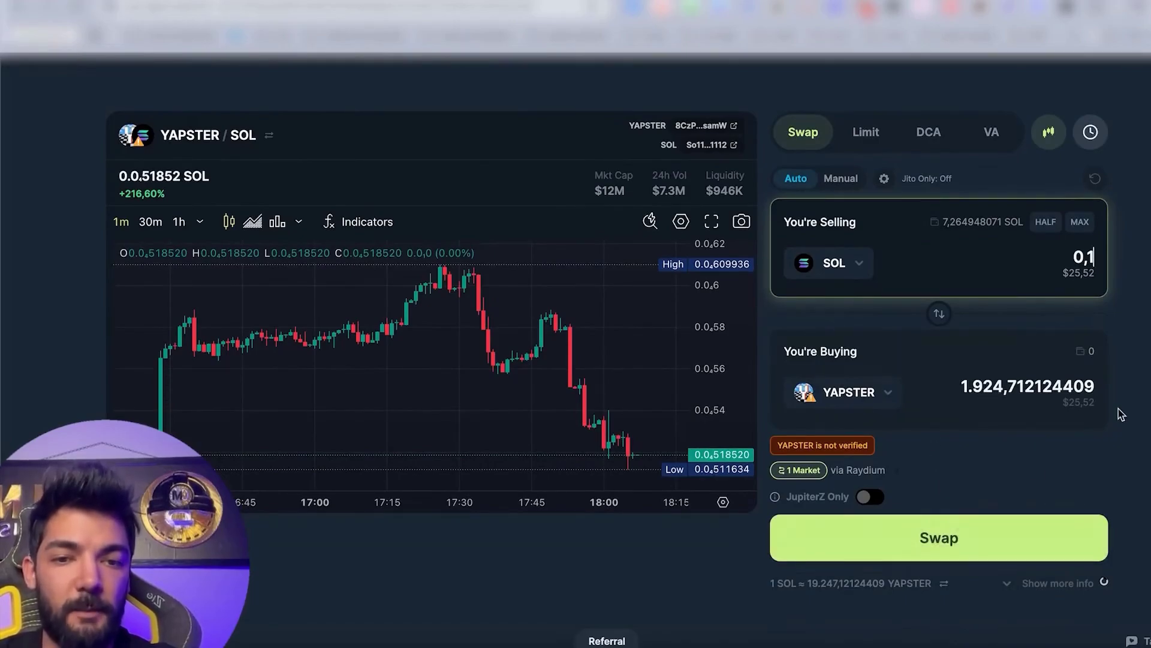
{"action": "left_click", "coordinate": [901, 558]}
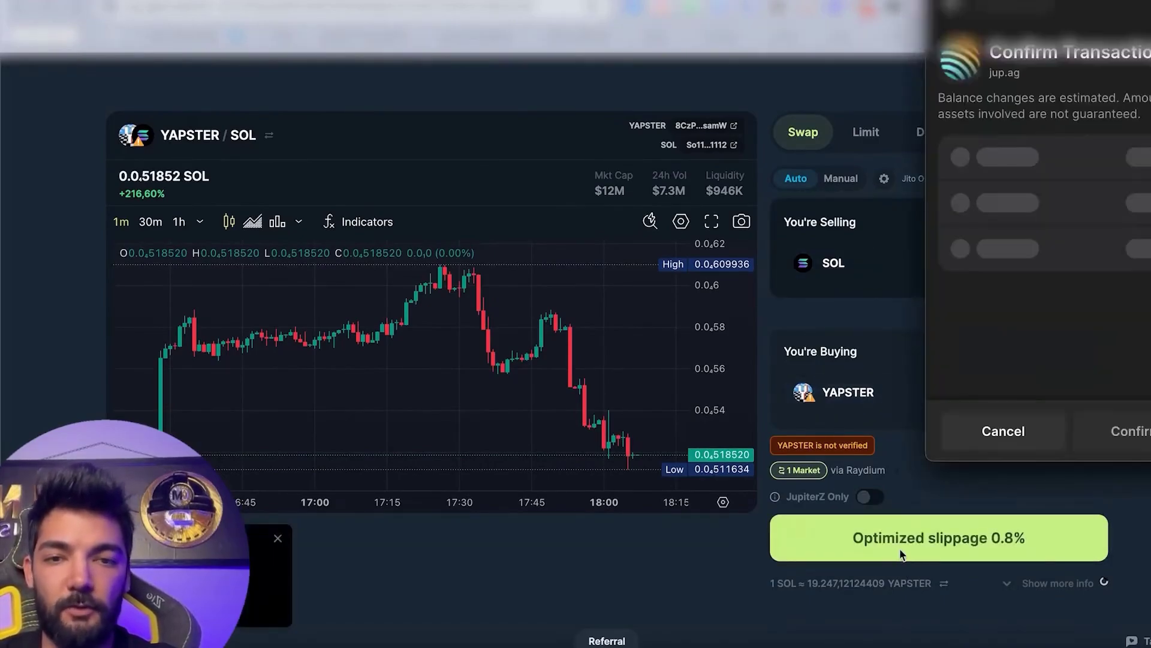
{"action": "left_click", "coordinate": [1114, 433]}
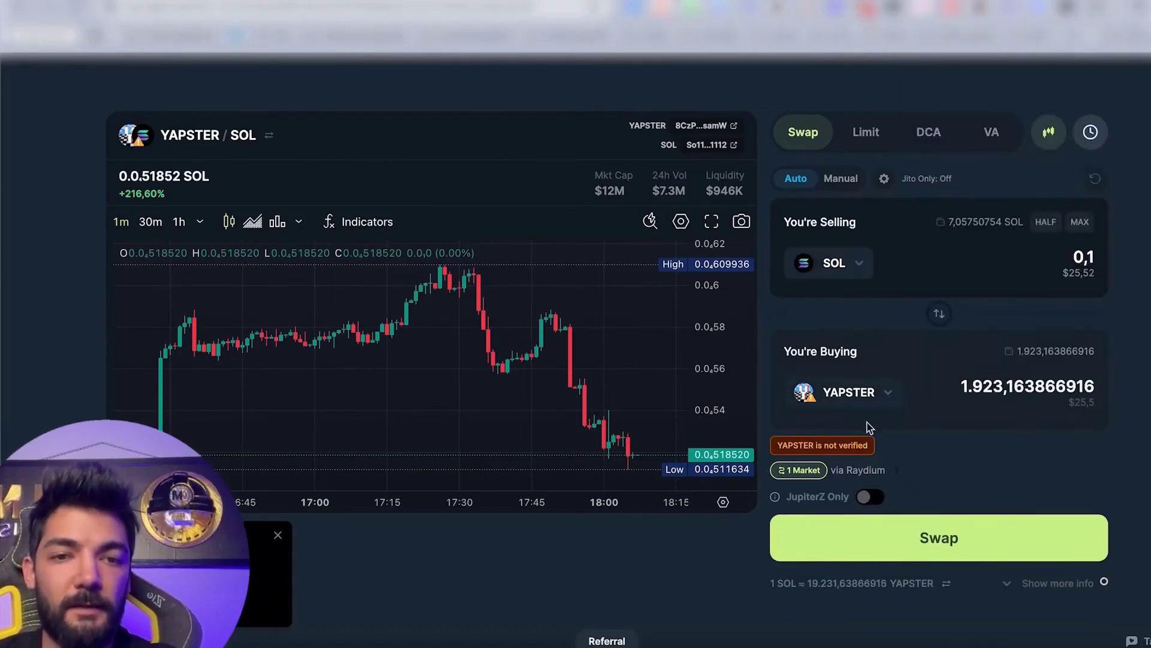
{"action": "left_click", "coordinate": [866, 132]}
In the Limit form, sell 0,1 SOL and lower the YAPSTER rate to 0,000045.
{"action": "left_click", "coordinate": [827, 197]}
{"action": "left_click", "coordinate": [877, 196]}
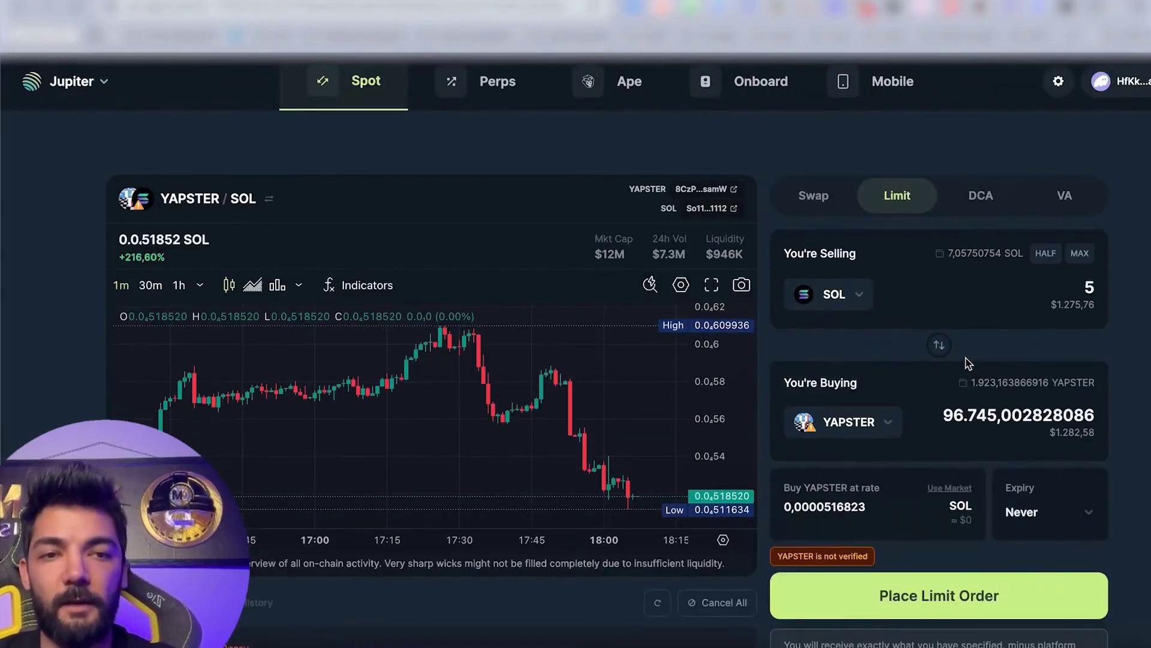
{"action": "double_click", "coordinate": [1054, 289]}
{"action": "type", "text": "0,1"}
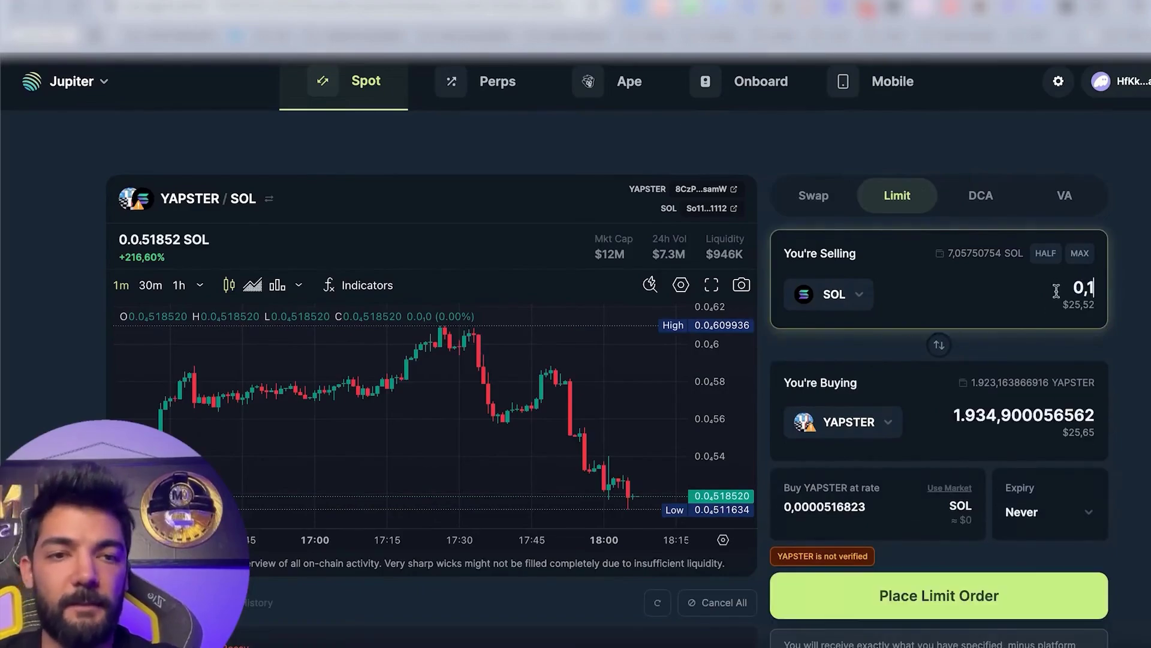
{"action": "left_click", "coordinate": [888, 504]}
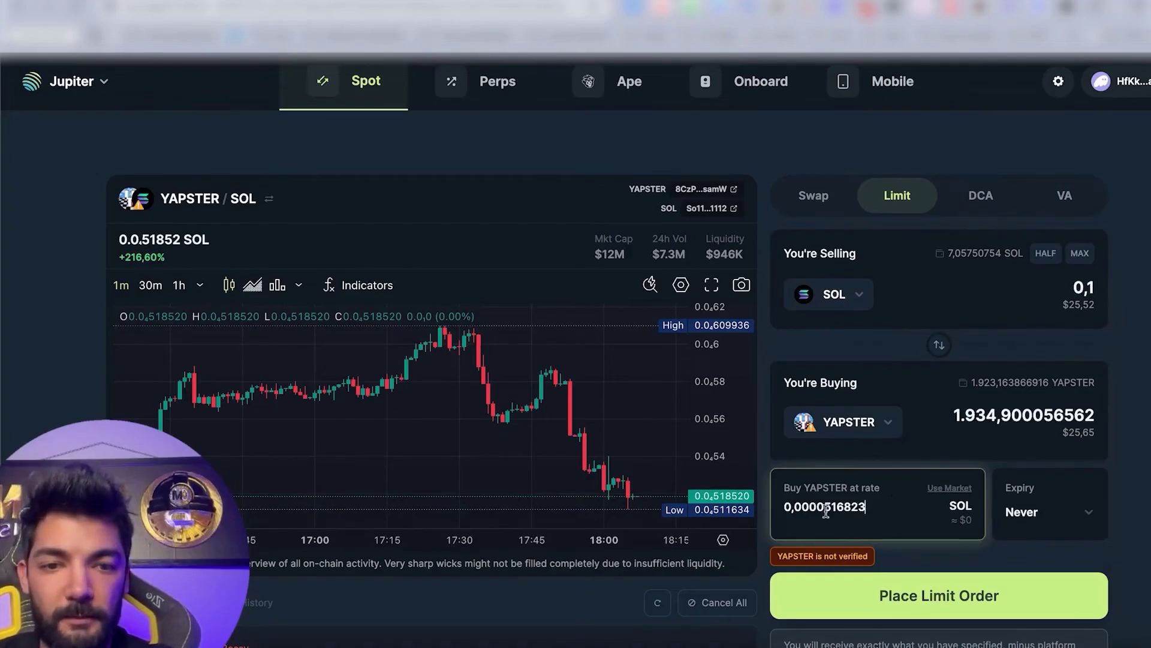
{"action": "left_click_drag", "start_coordinate": [843, 508], "coordinate": [828, 508]}
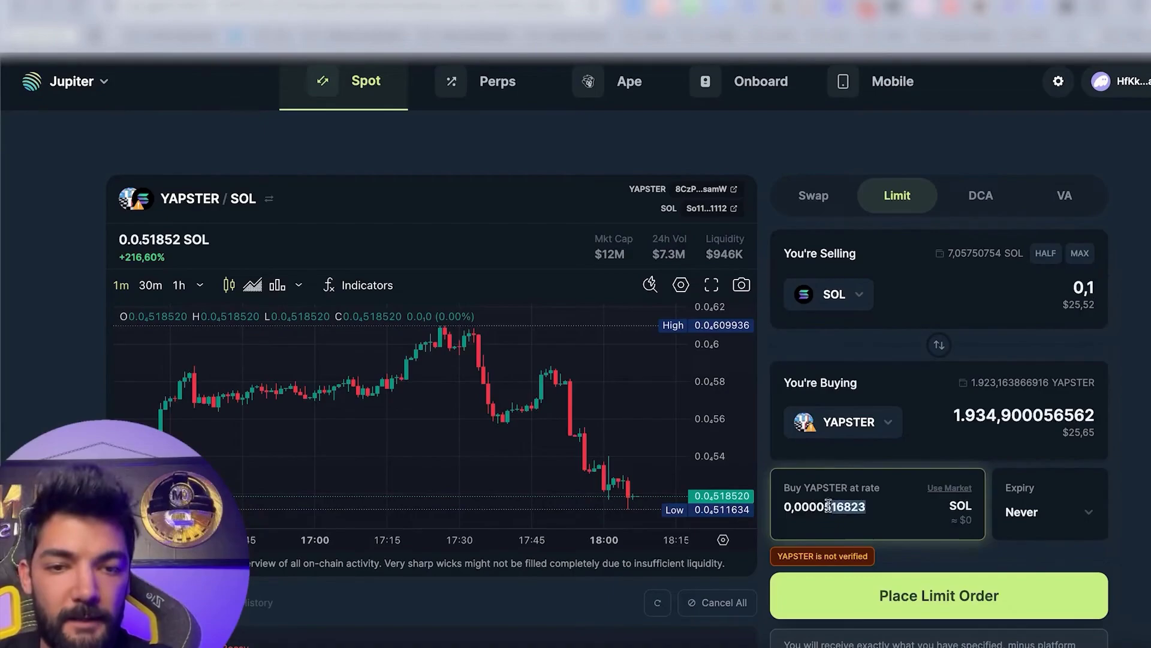
{"action": "key", "text": "BackSpace"}
{"action": "key", "text": "BackSpace"}
{"action": "type", "text": "45"}
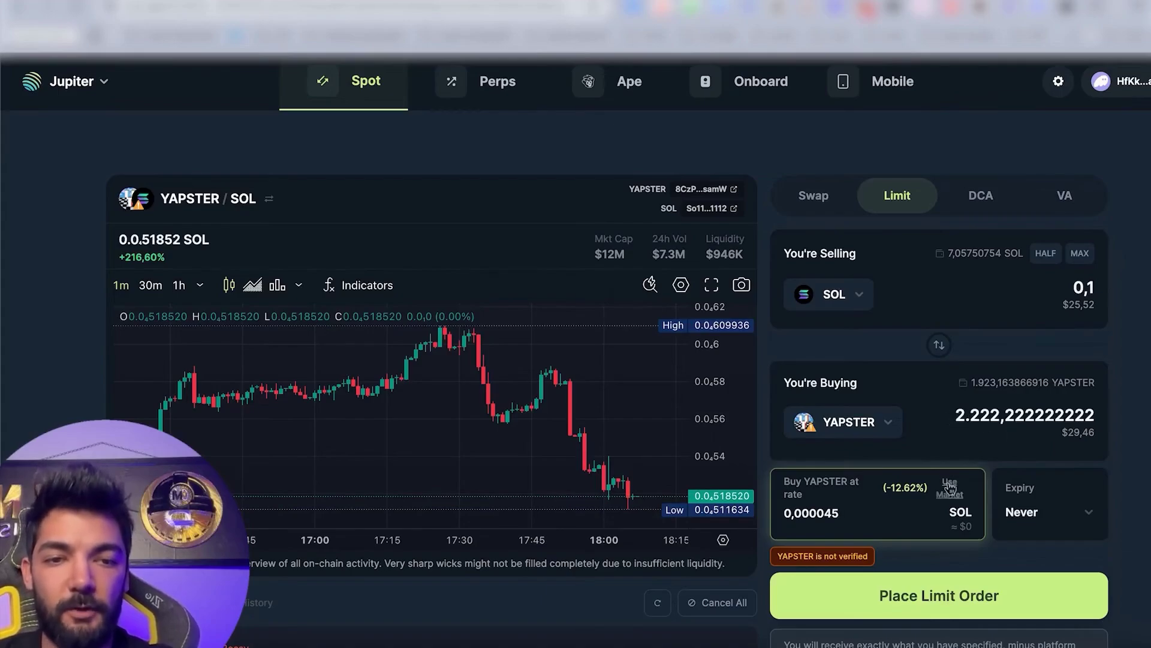
Place the limit order, then cancel it in the Phantom popup.
{"action": "mouse_move", "coordinate": [857, 552]}
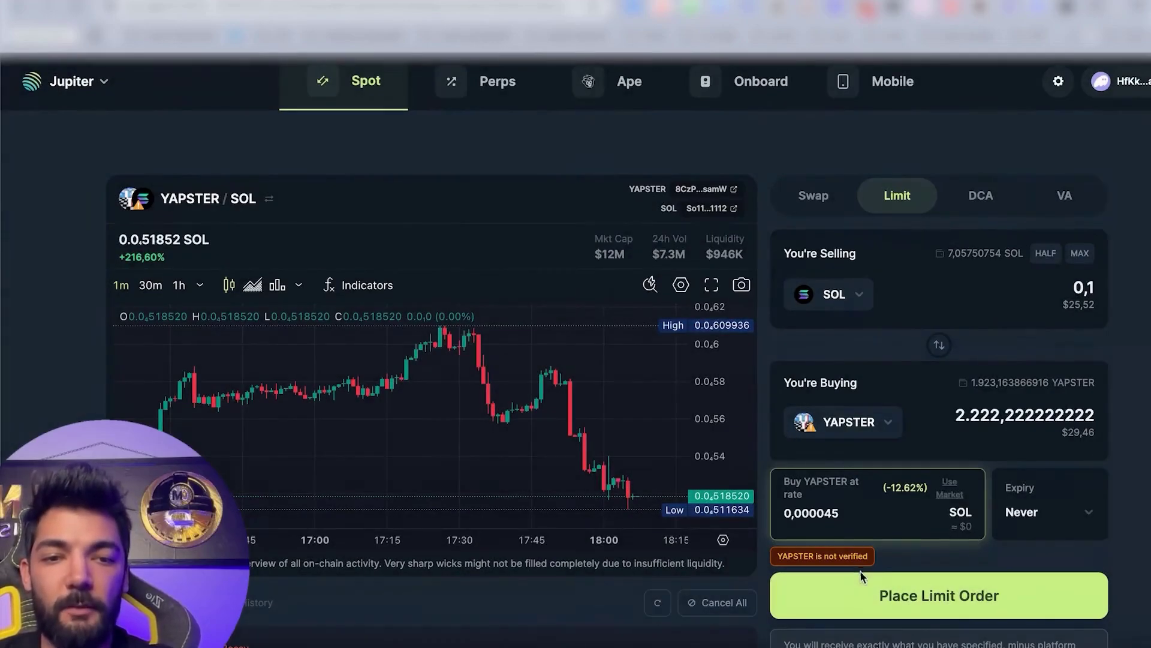
{"action": "left_click", "coordinate": [863, 595]}
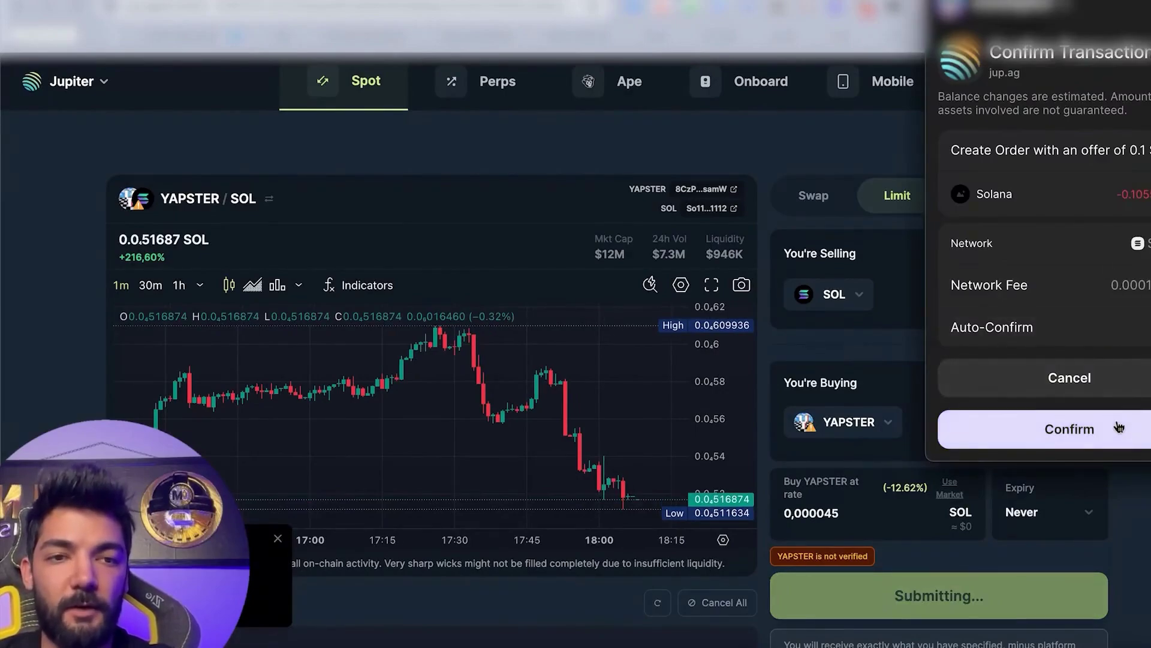
{"action": "left_click", "coordinate": [1076, 386]}
{"action": "scroll", "coordinate": [729, 604], "scroll_direction": "down", "scroll_amount": 5}
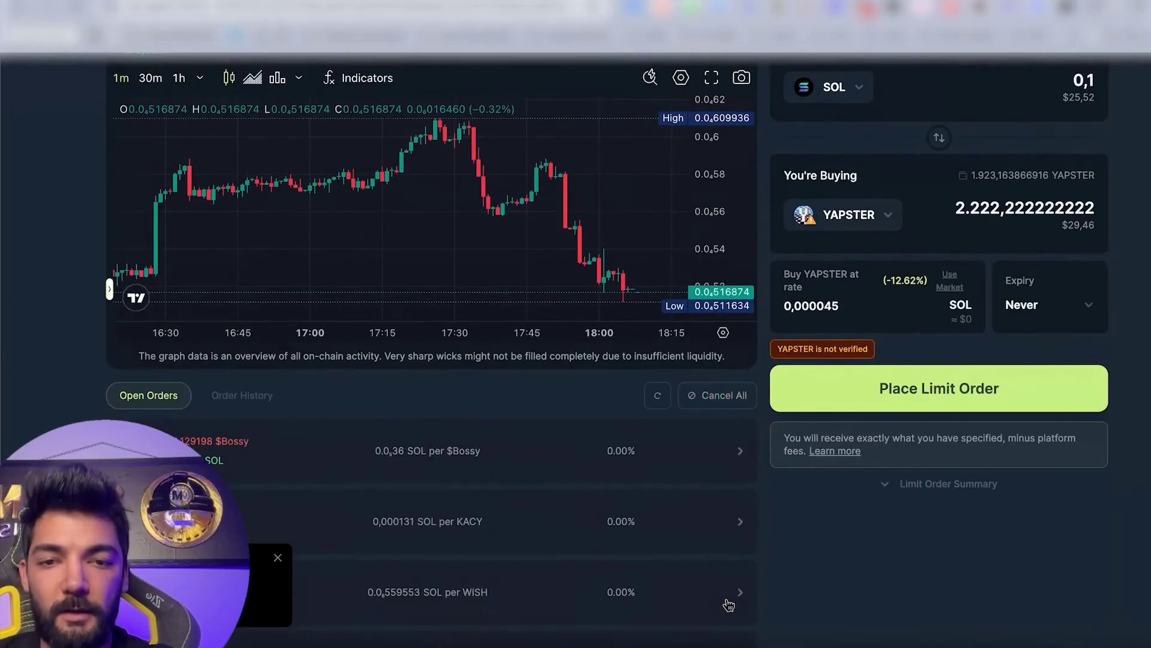
{"action": "scroll", "coordinate": [728, 598], "scroll_direction": "up", "scroll_amount": 5}
{"action": "scroll", "coordinate": [558, 605], "scroll_direction": "down", "scroll_amount": 3}
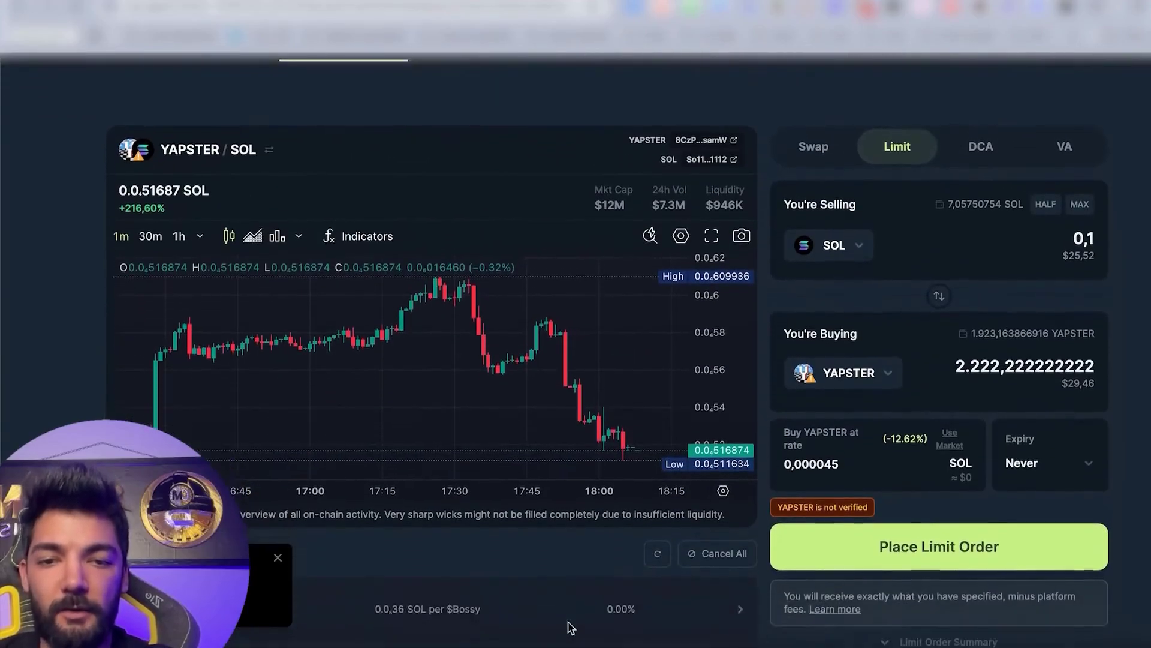
{"action": "scroll", "coordinate": [570, 625], "scroll_direction": "up", "scroll_amount": 3}
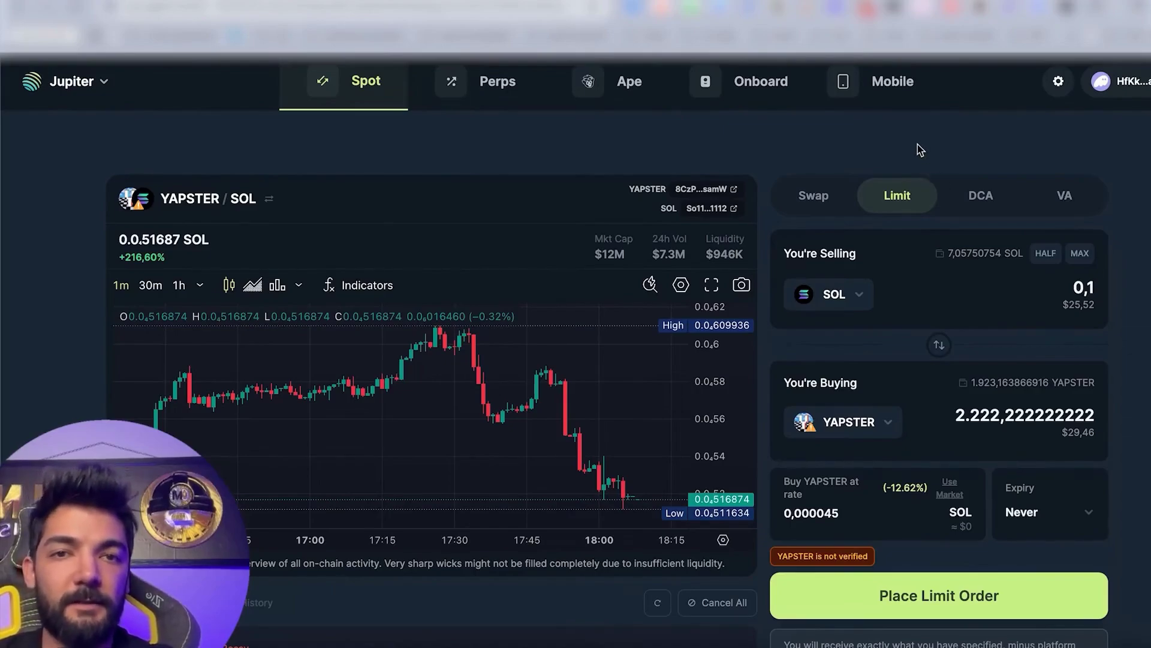
Accept the Perps terms and try leverage around 13.5x on a SOL long, then open Ape.
{"action": "left_click", "coordinate": [496, 81]}
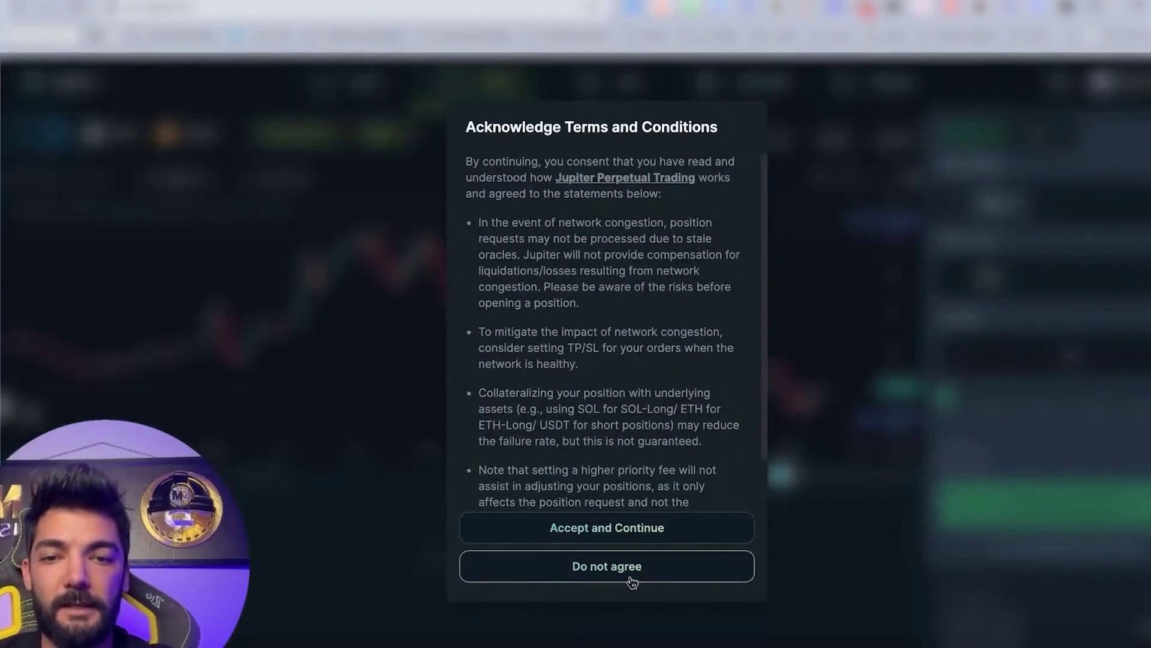
{"action": "left_click", "coordinate": [630, 527]}
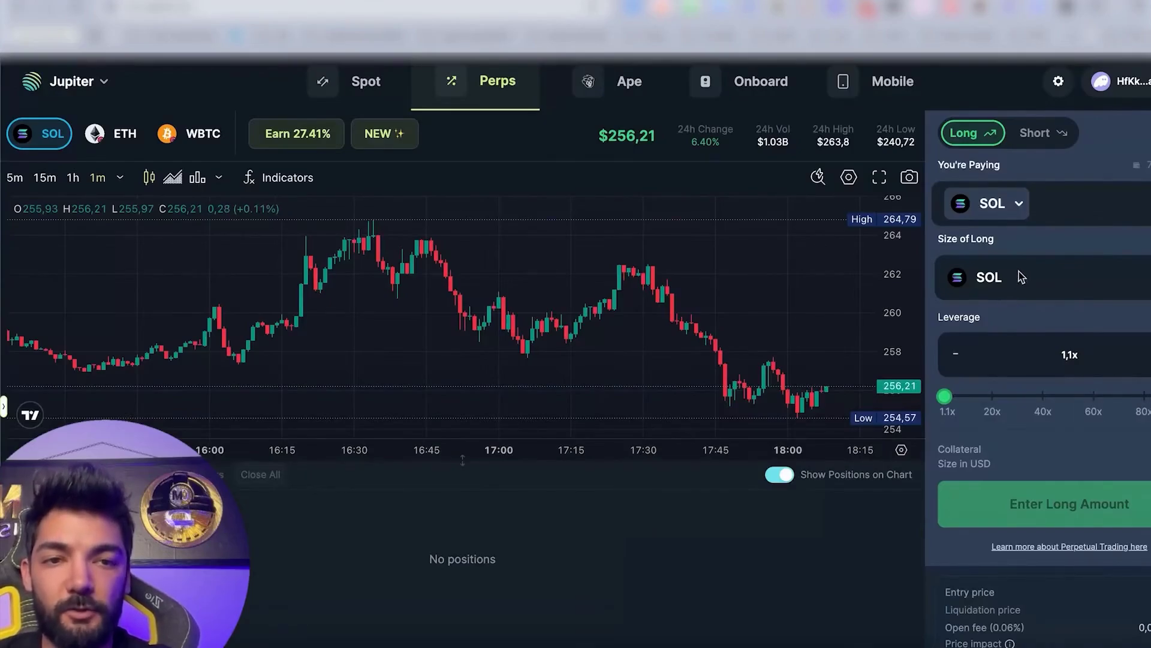
{"action": "left_click_drag", "start_coordinate": [945, 397], "coordinate": [969, 418]}
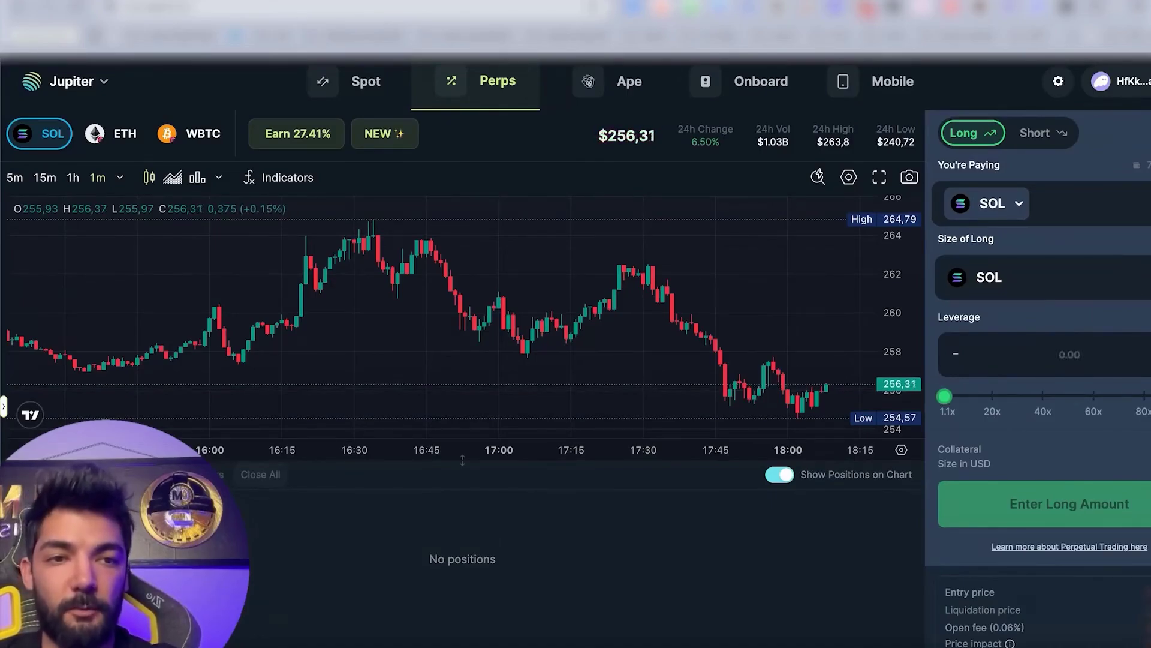
{"action": "mouse_move", "coordinate": [970, 396]}
{"action": "left_mouse_down"}
{"action": "mouse_move", "coordinate": [994, 396]}
{"action": "mouse_move", "coordinate": [948, 396]}
{"action": "left_mouse_up"}
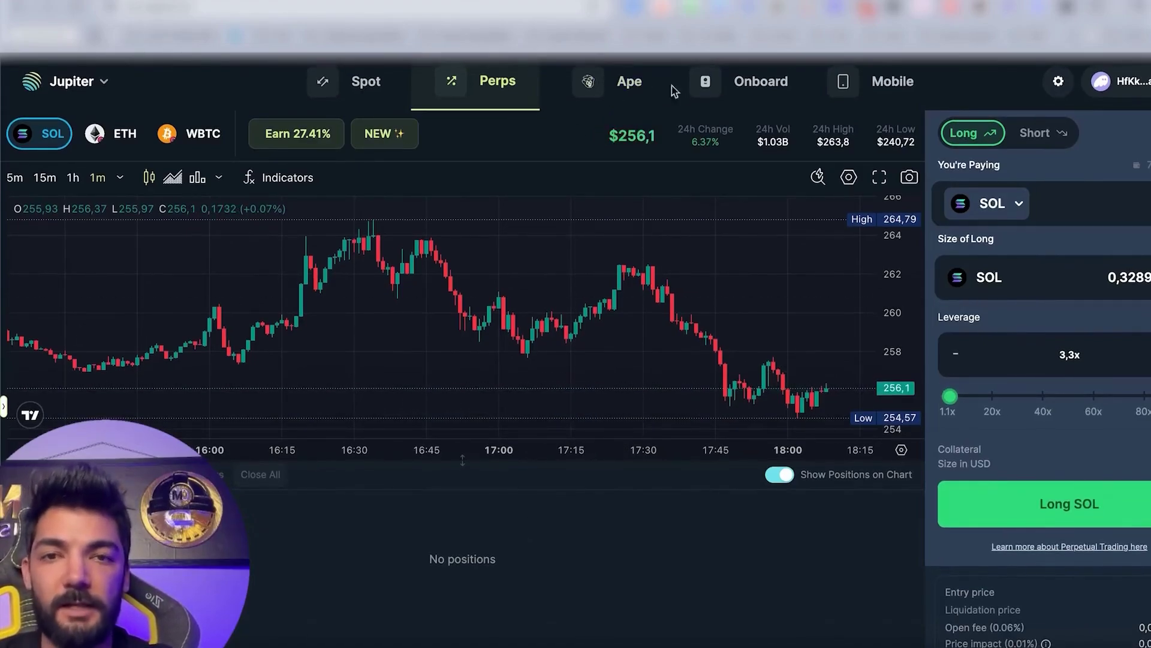
{"action": "left_click", "coordinate": [604, 83]}
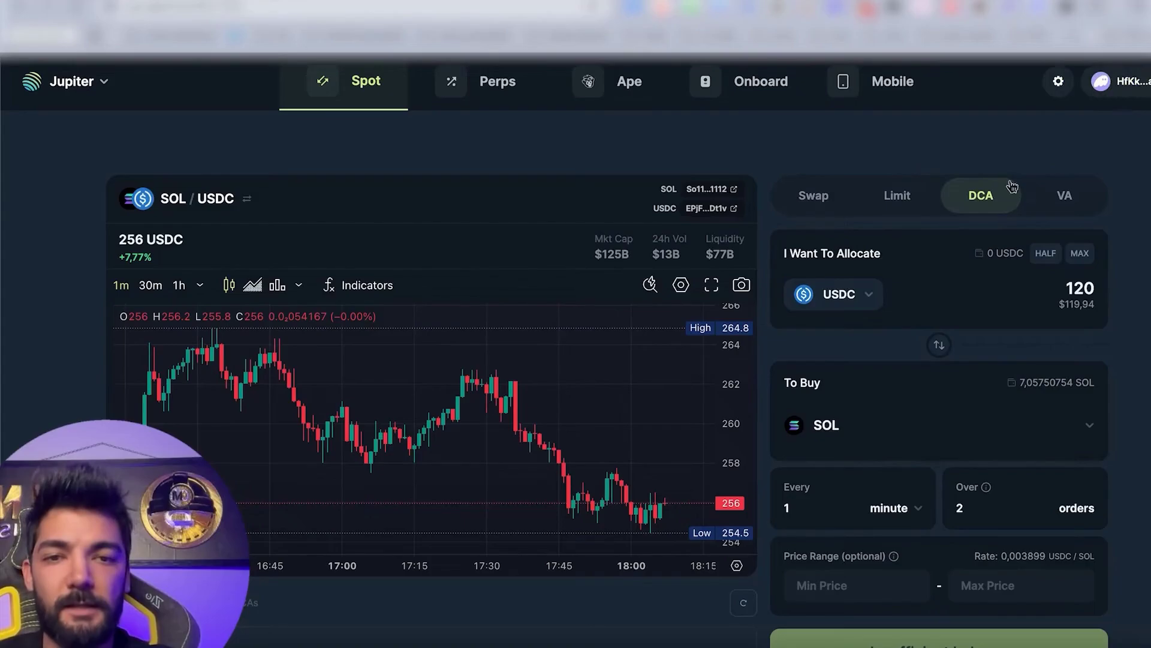
Flip the pair to sell SOL for USDC and set transaction settings to Manual.
{"action": "left_click", "coordinate": [950, 352]}
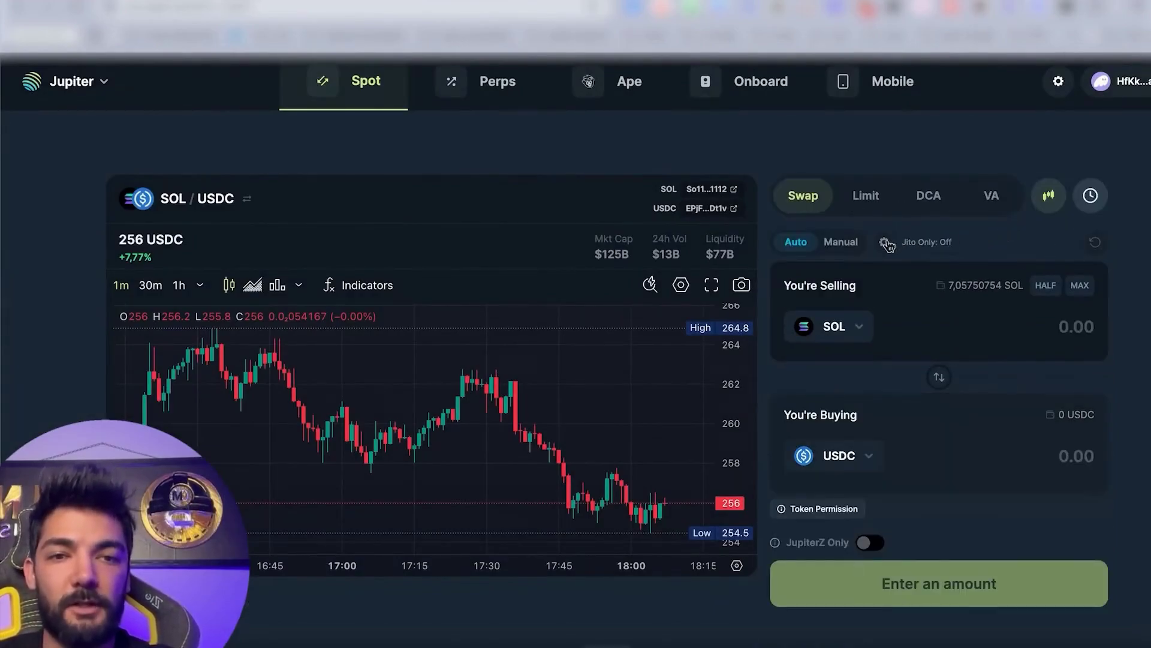
{"action": "left_click", "coordinate": [843, 243]}
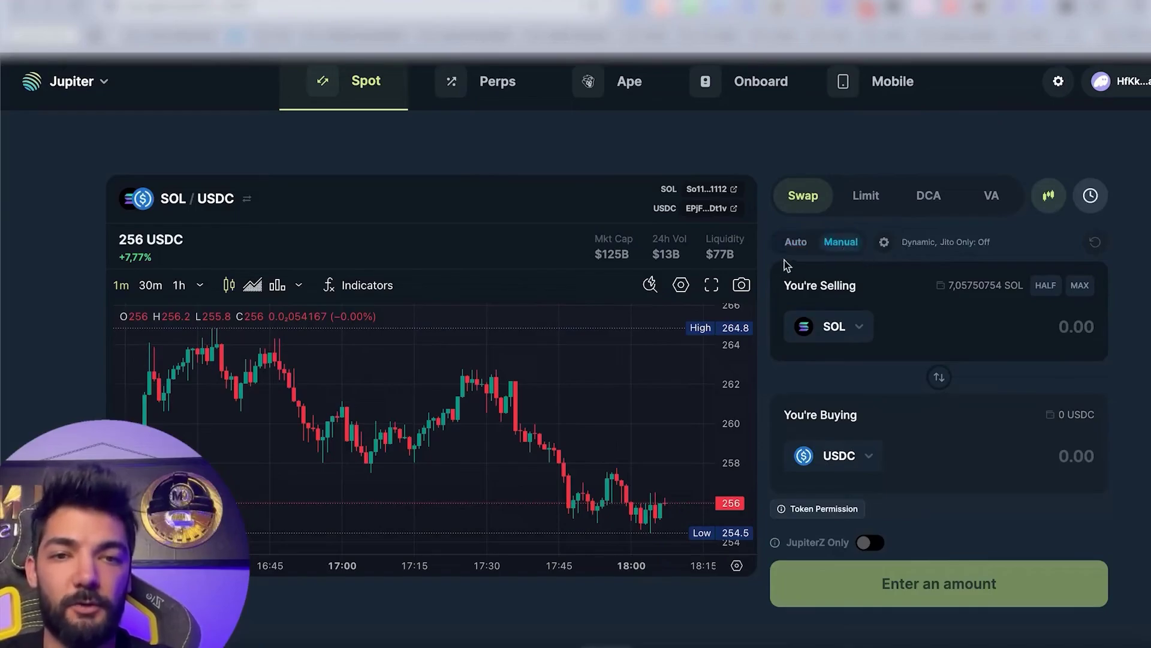
{"action": "left_click", "coordinate": [799, 245]}
{"action": "left_click", "coordinate": [831, 246]}
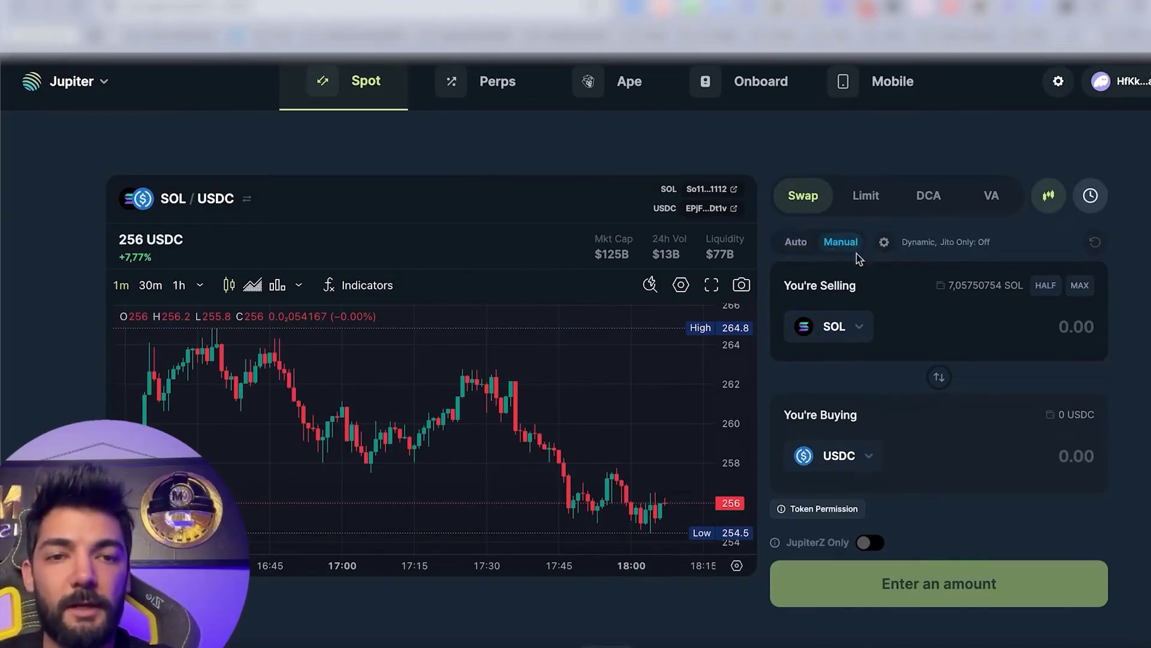
In swap settings, switch slippage from dynamic to a fixed custom value of 25.
{"action": "left_click", "coordinate": [885, 242]}
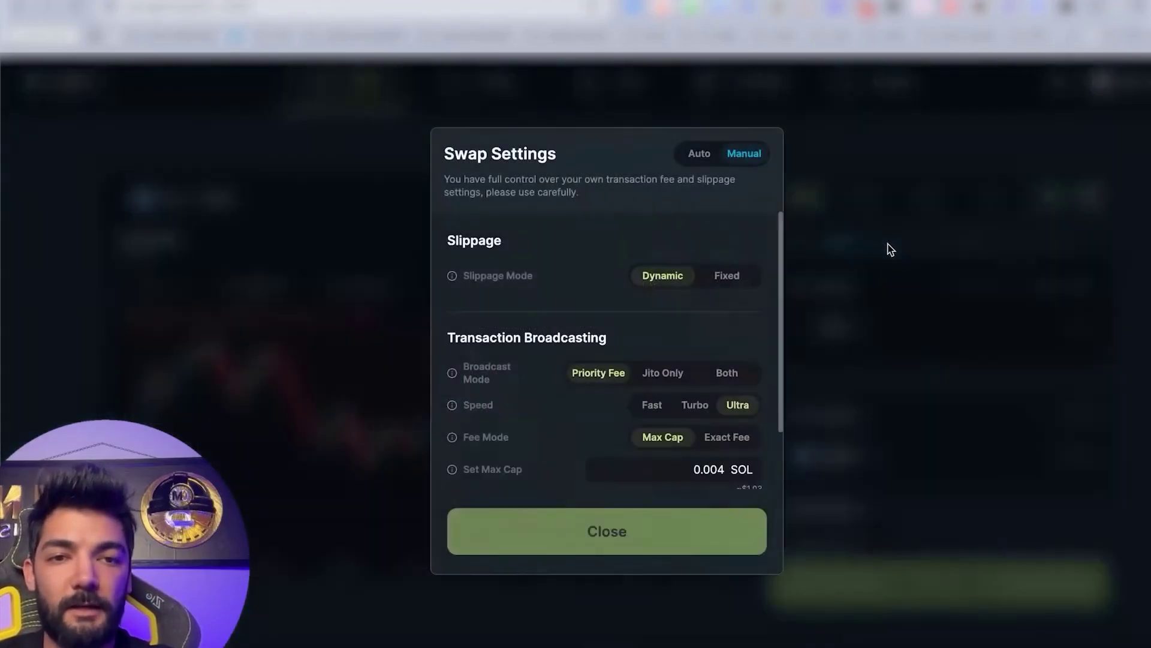
{"action": "left_click", "coordinate": [737, 282]}
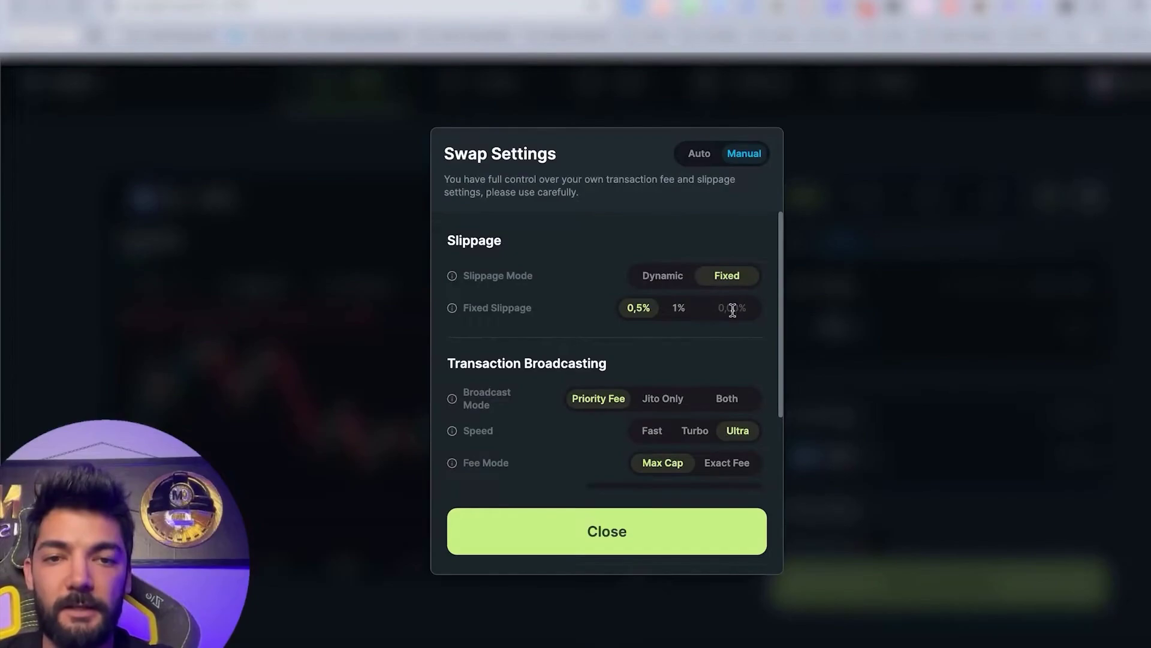
{"action": "left_click", "coordinate": [732, 310]}
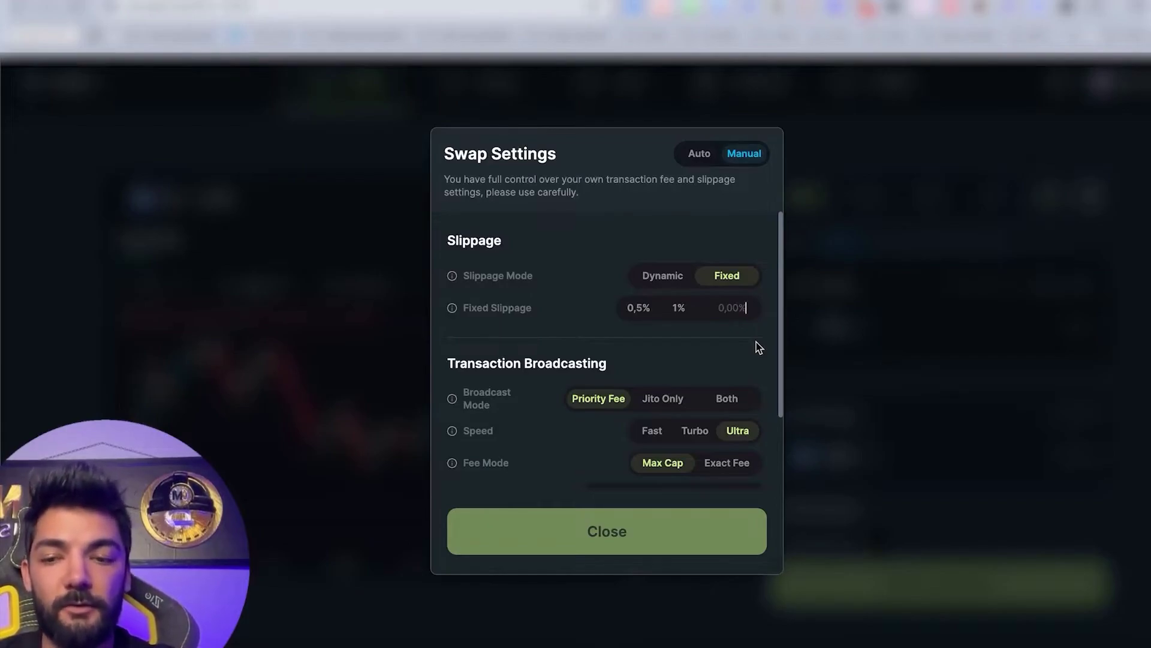
{"action": "type", "text": "25"}
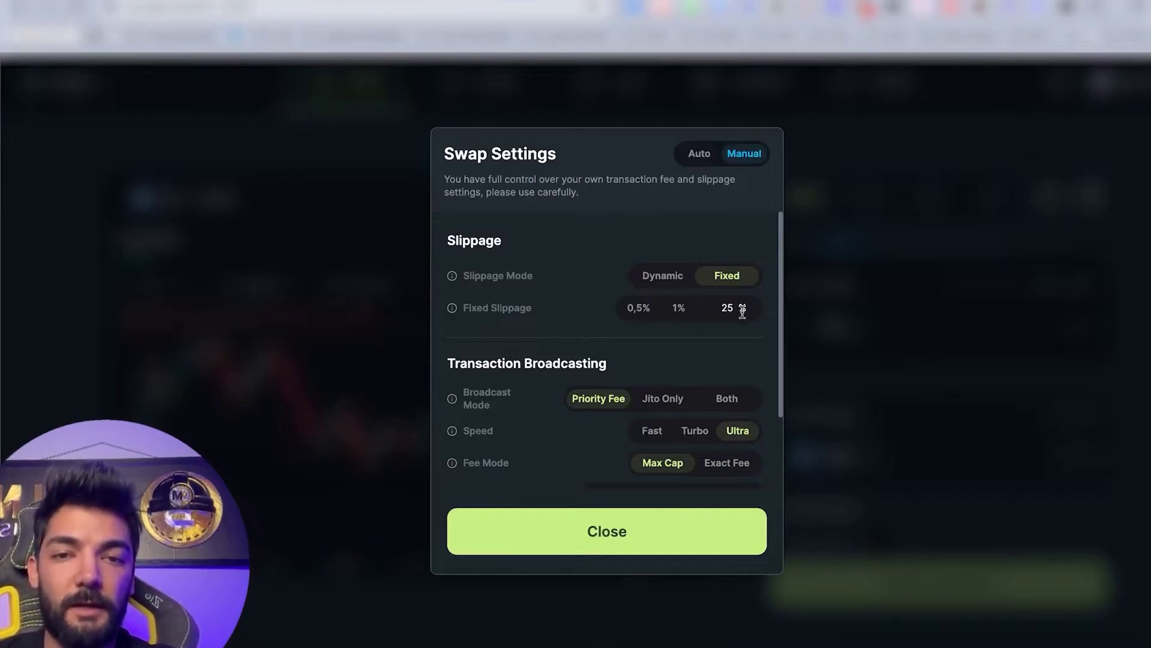
{"action": "scroll", "coordinate": [674, 380], "scroll_direction": "down", "scroll_amount": 1}
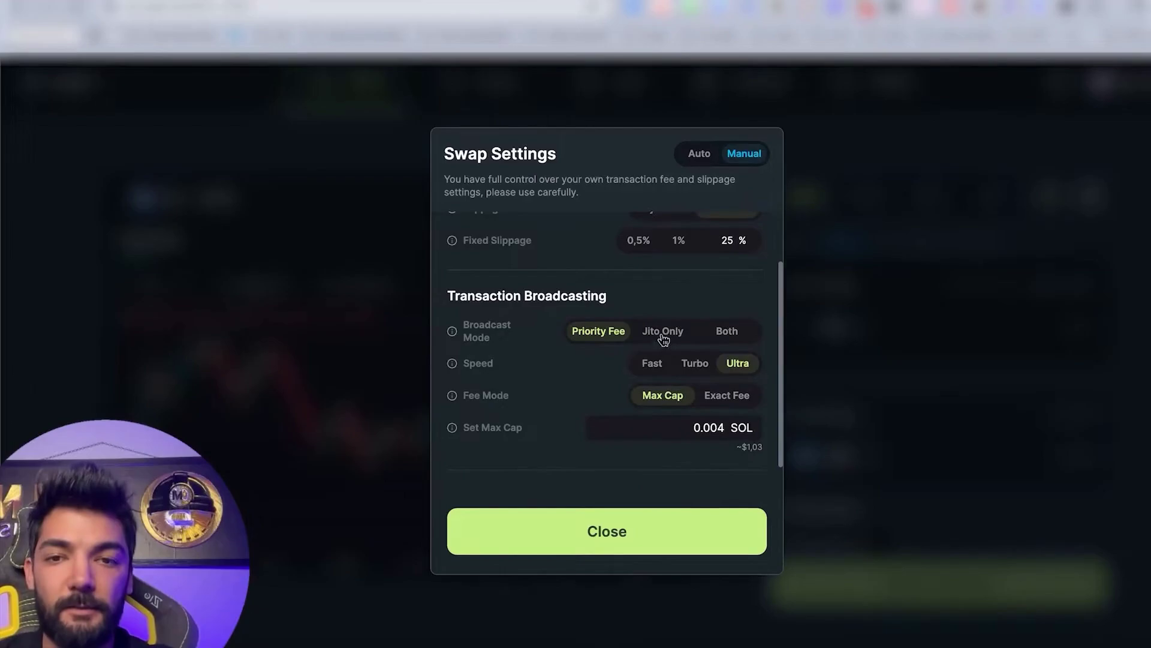
Set the fee mode to Exact Fee with a 0.02 SOL priority fee.
{"action": "left_click", "coordinate": [727, 398]}
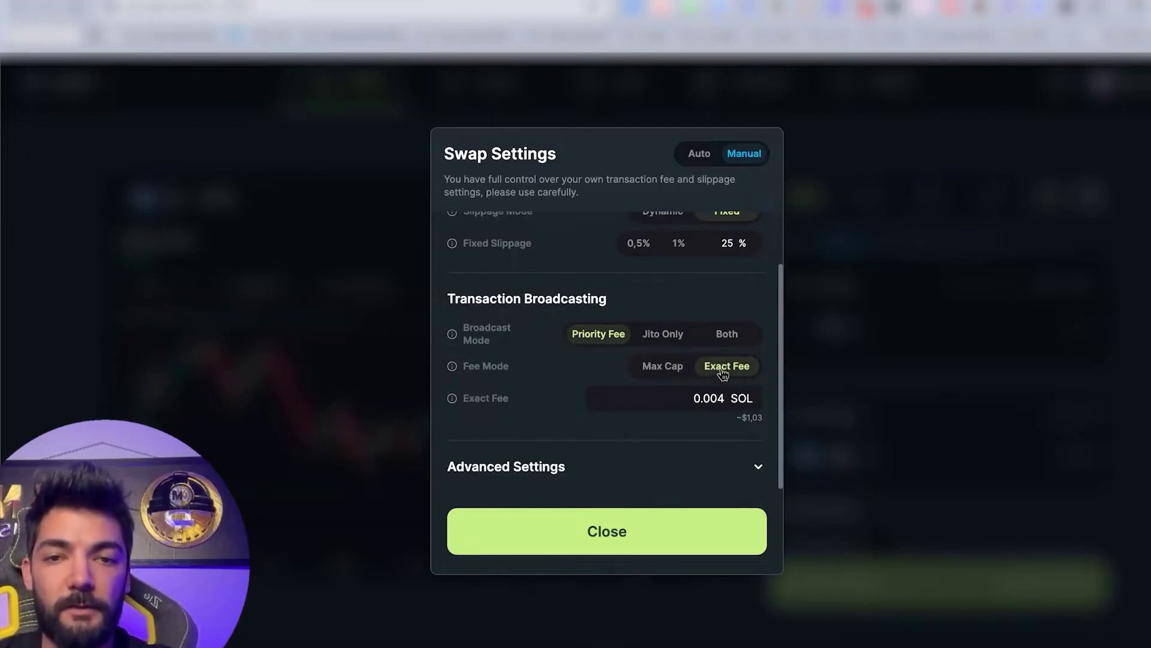
{"action": "left_click", "coordinate": [671, 367]}
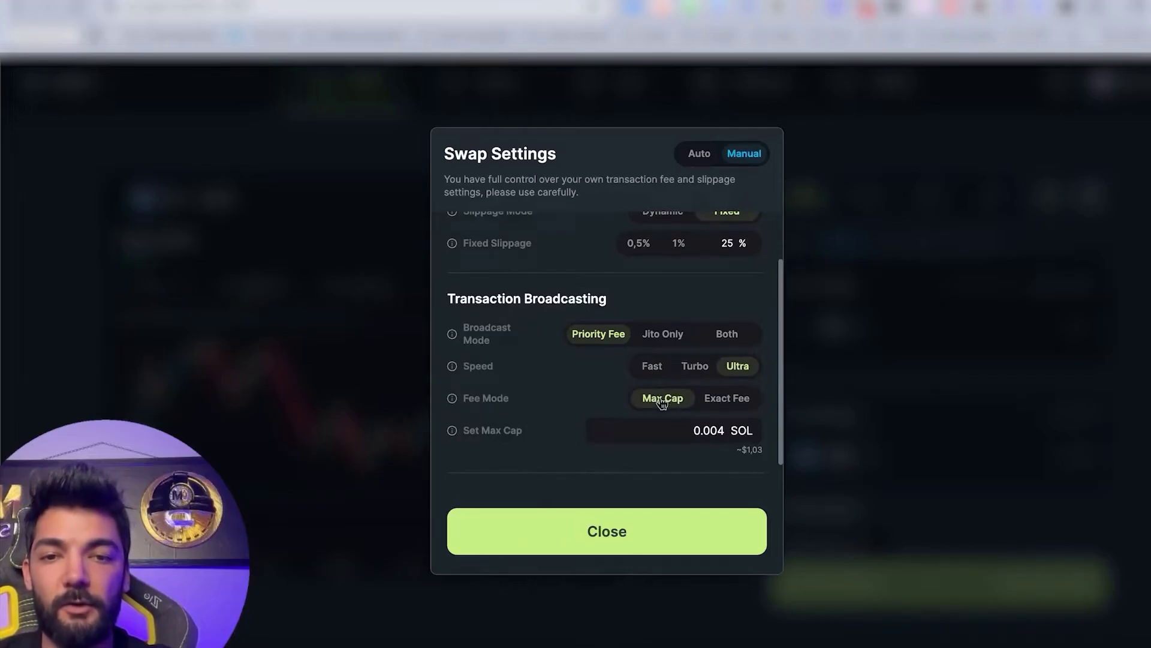
{"action": "left_click", "coordinate": [717, 399]}
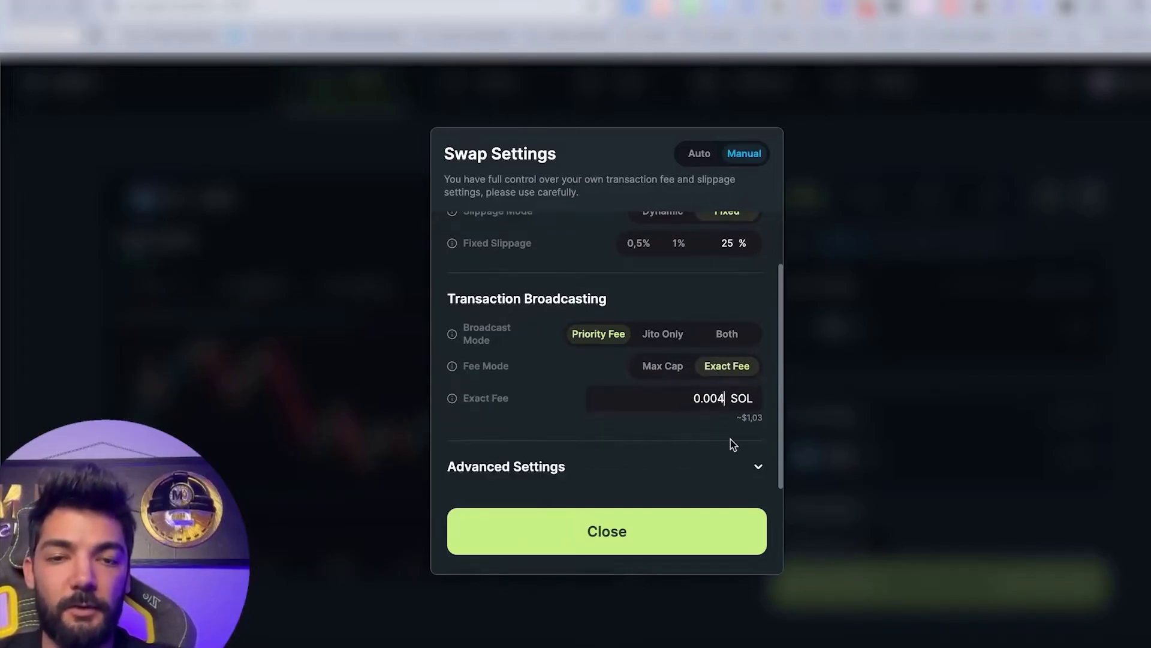
{"action": "key", "text": "BackSpace"}
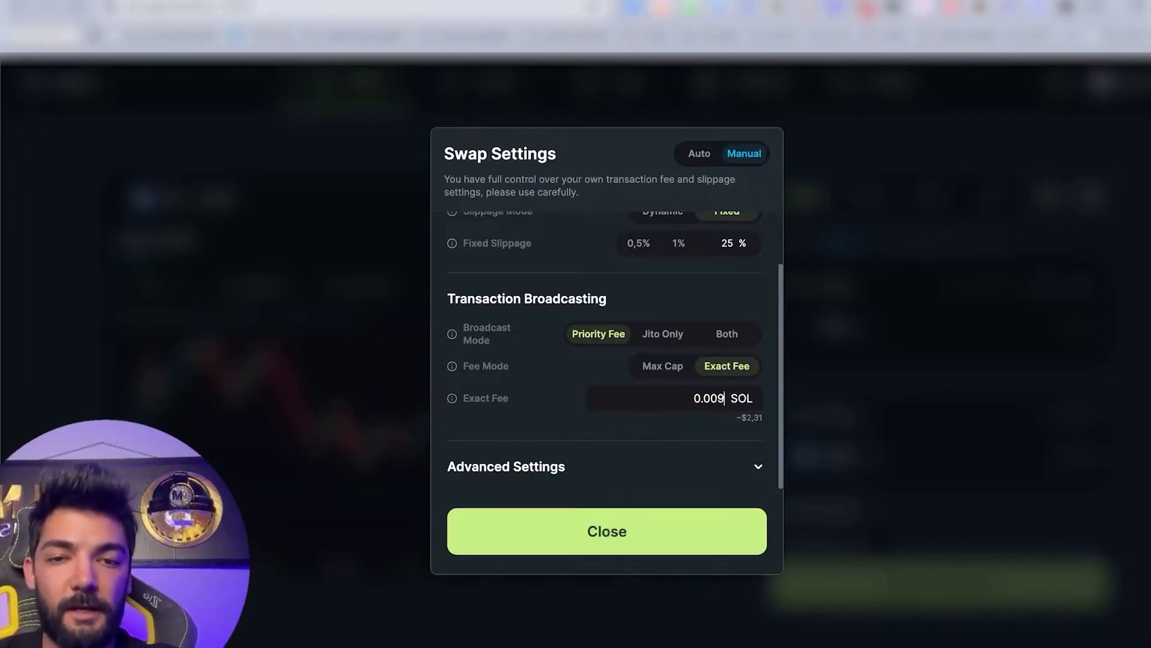
{"action": "key", "text": "BackSpace"}
{"action": "key", "text": "BackSpace"}
{"action": "type", "text": "2"}
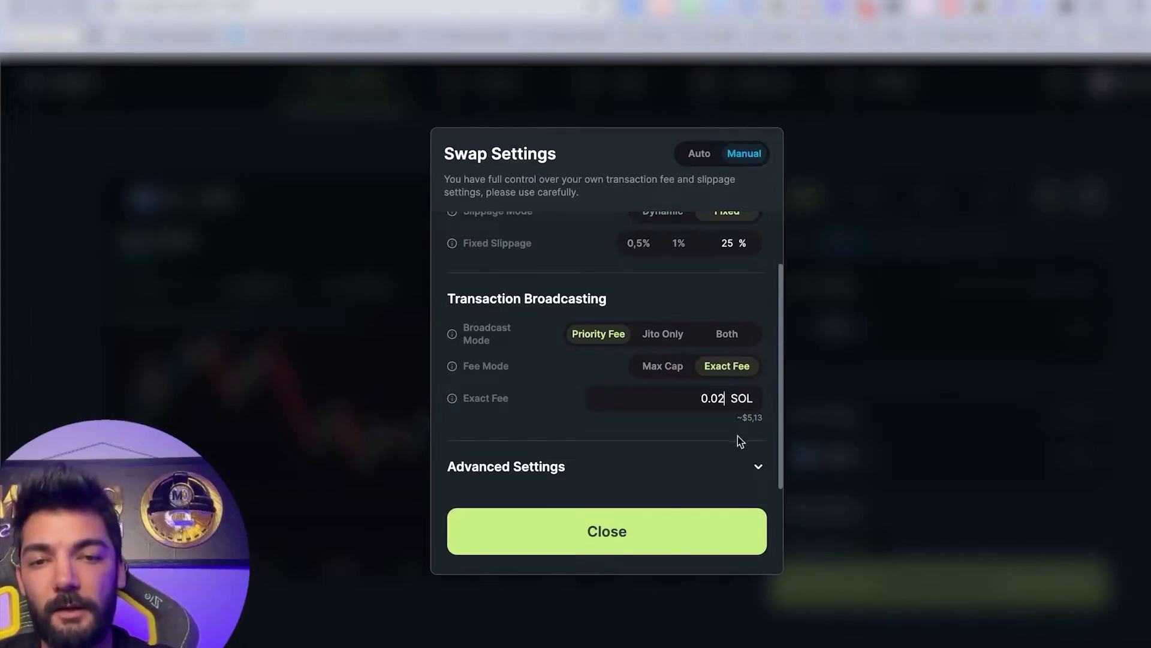
Review Advanced Settings, then revert swap settings to Auto and close them.
{"action": "left_click", "coordinate": [744, 469]}
{"action": "scroll", "coordinate": [740, 420], "scroll_direction": "down", "scroll_amount": 2}
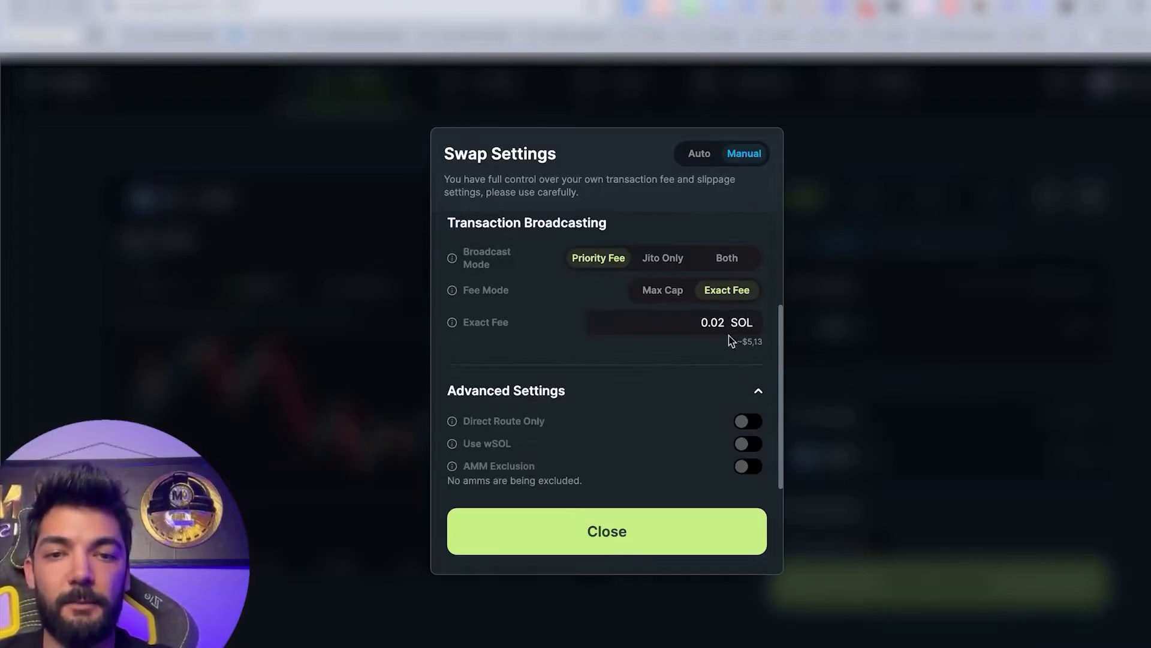
{"action": "scroll", "coordinate": [734, 364], "scroll_direction": "up", "scroll_amount": 3}
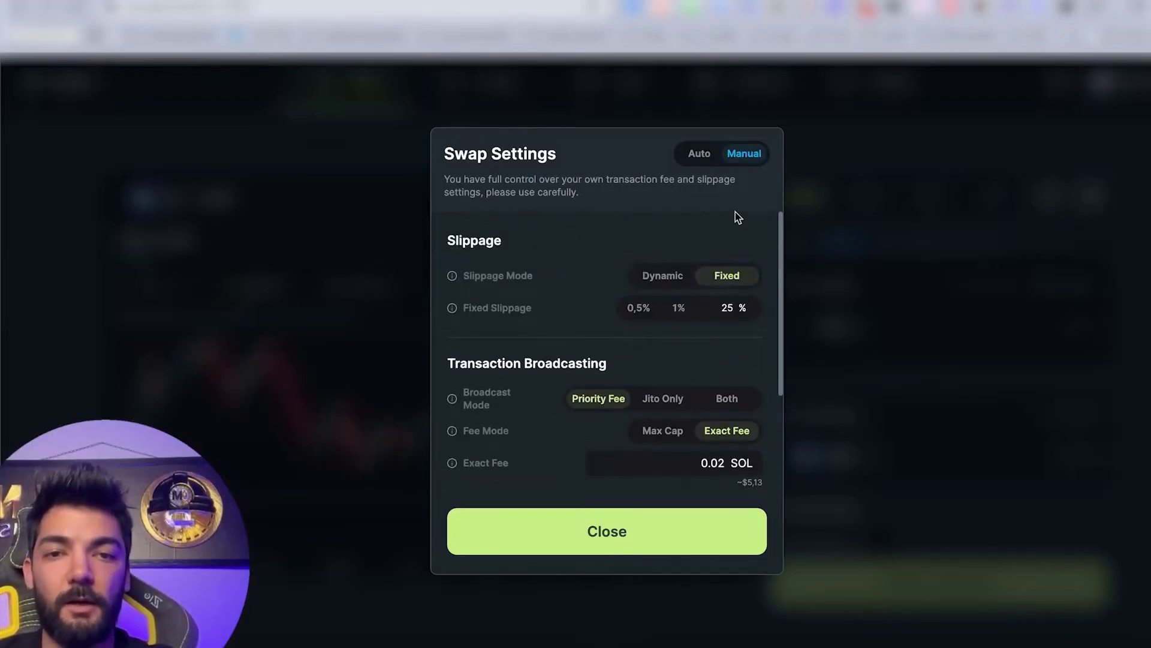
{"action": "left_click", "coordinate": [702, 153]}
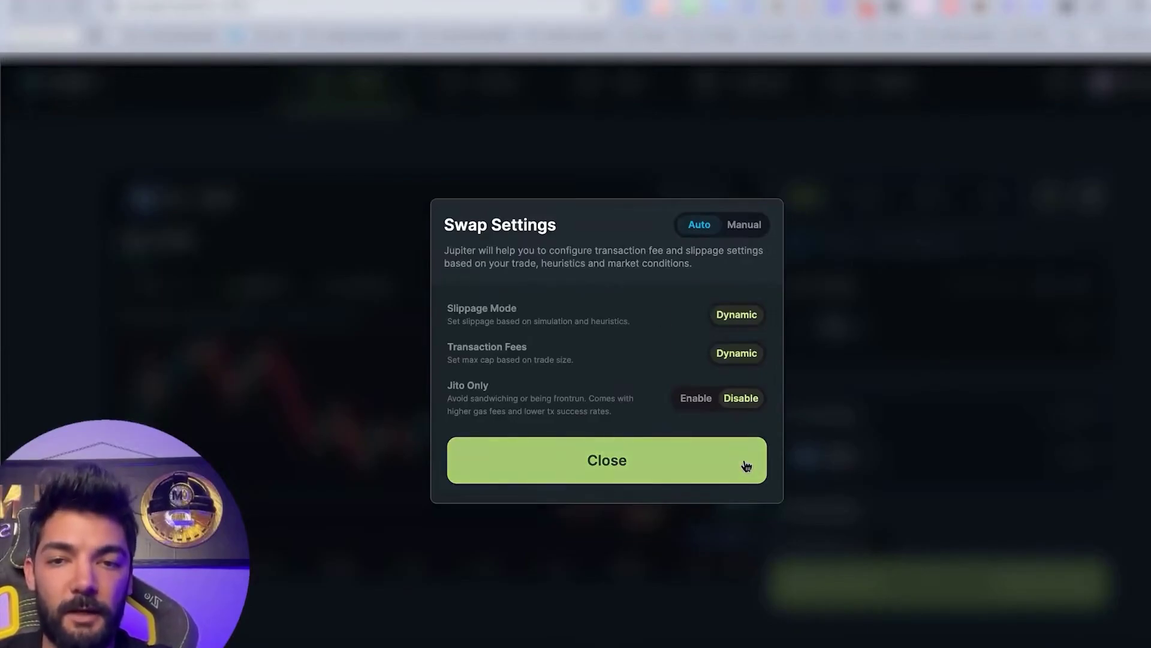
{"action": "left_click", "coordinate": [845, 384]}
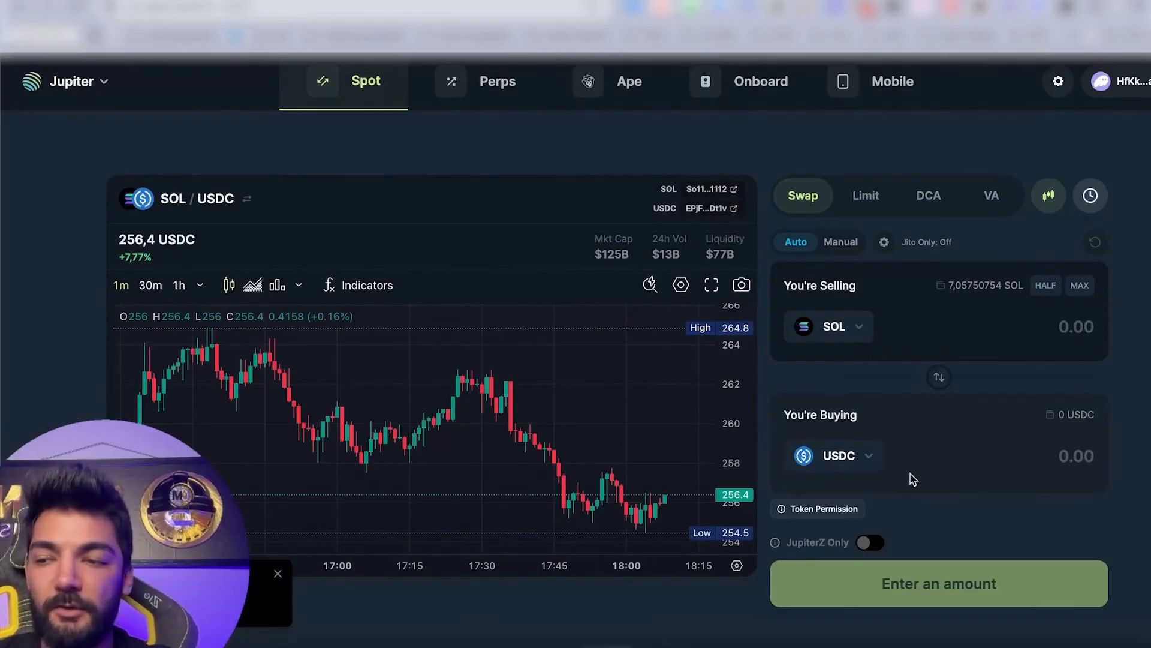
Open the Phantom wallet and view the Solana token's holdings details.
{"action": "left_click", "coordinate": [1009, 18]}
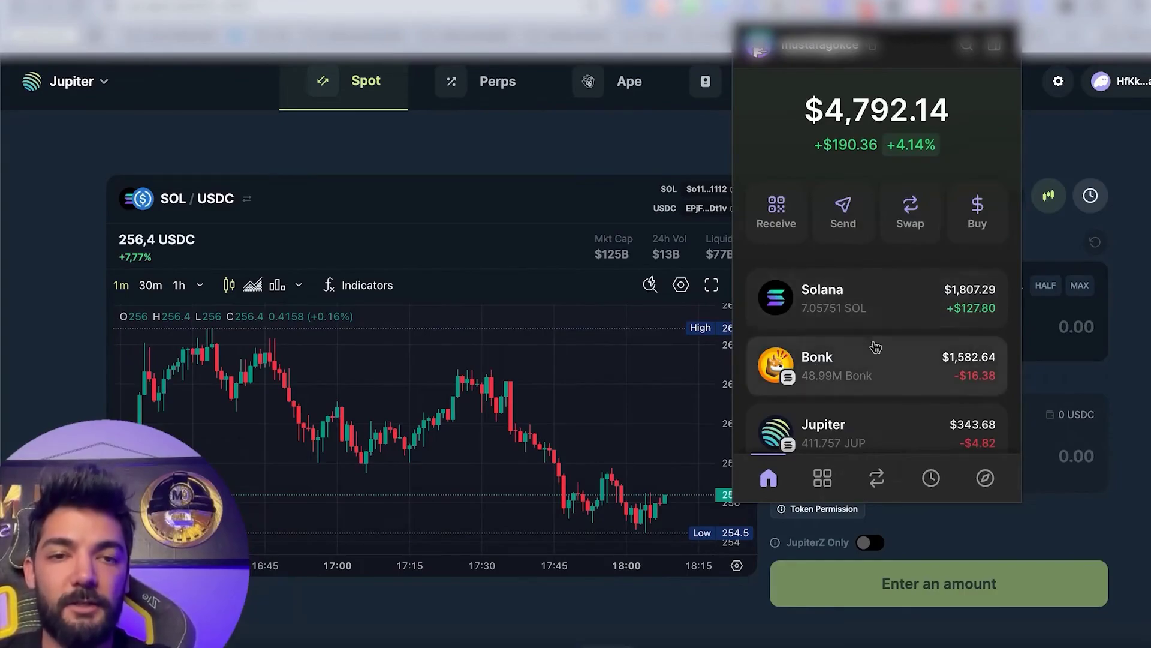
{"action": "left_click", "coordinate": [879, 318]}
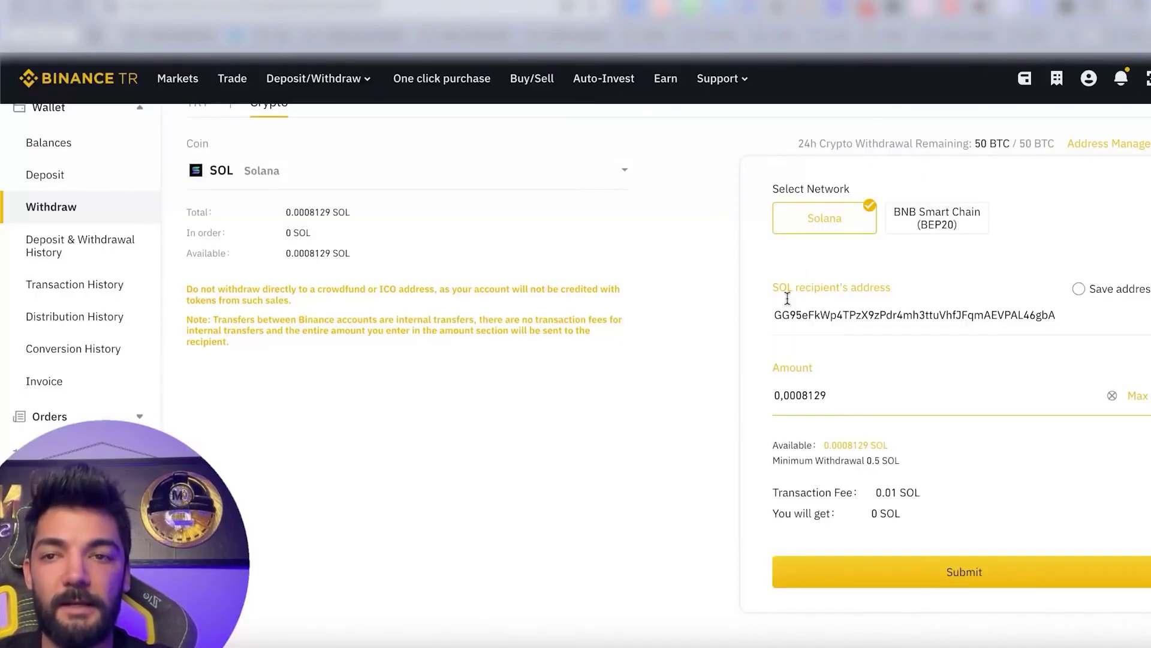
Copy the Binance TR SOL deposit address for the Solana network from Balances, then bring up Phantom.
{"action": "scroll", "coordinate": [180, 228], "scroll_direction": "up", "scroll_amount": 3}
{"action": "left_click", "coordinate": [138, 225]}
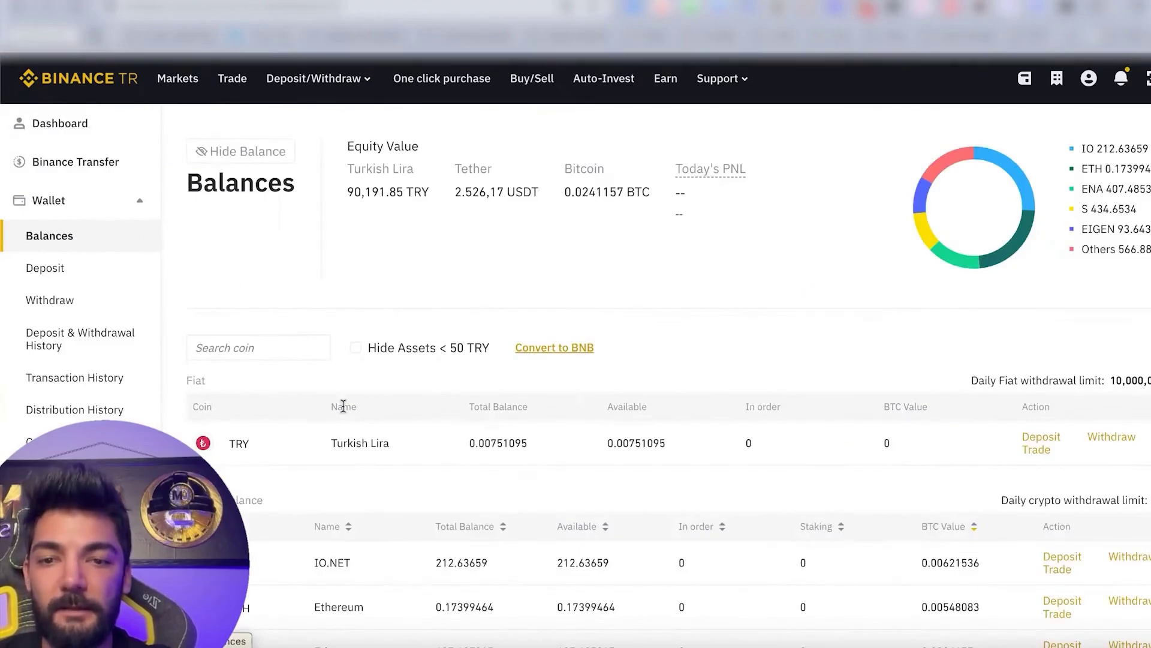
{"action": "scroll", "coordinate": [344, 408], "scroll_direction": "down", "scroll_amount": 8}
{"action": "scroll", "coordinate": [345, 409], "scroll_direction": "down", "scroll_amount": 2}
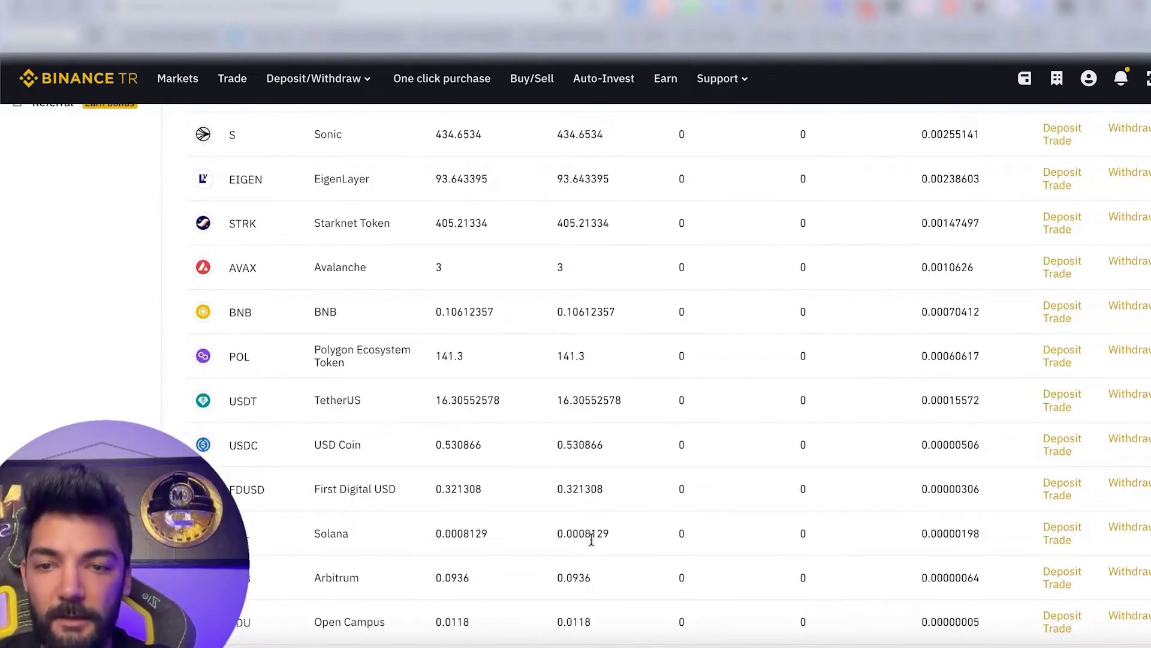
{"action": "left_click", "coordinate": [1069, 527]}
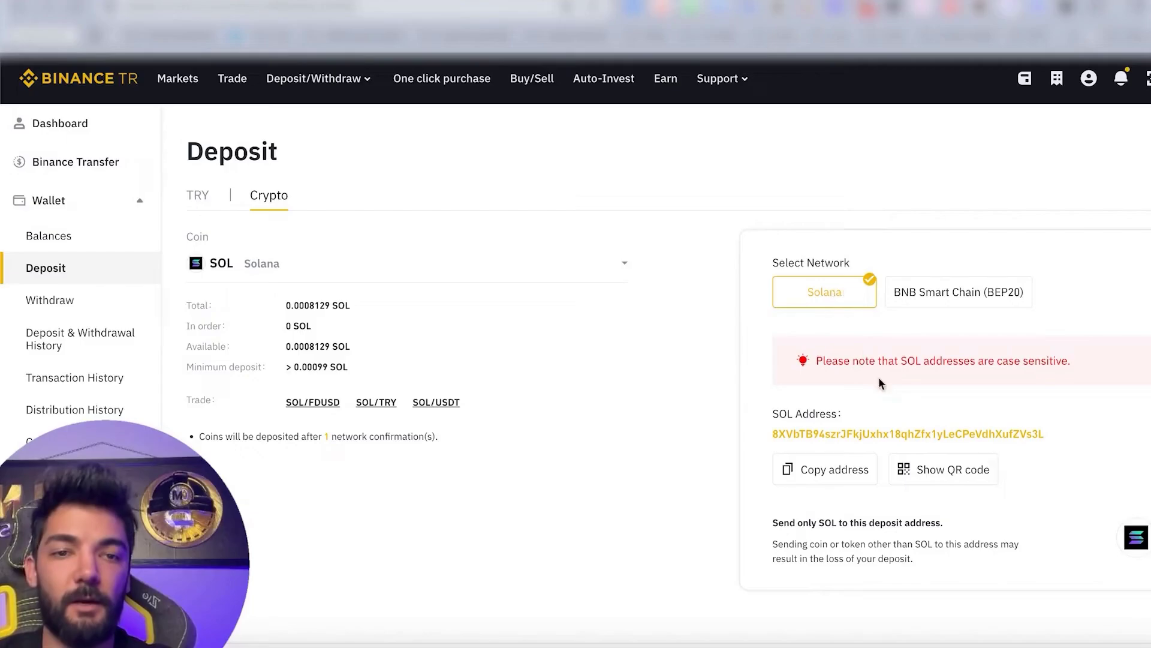
{"action": "left_click", "coordinate": [841, 471]}
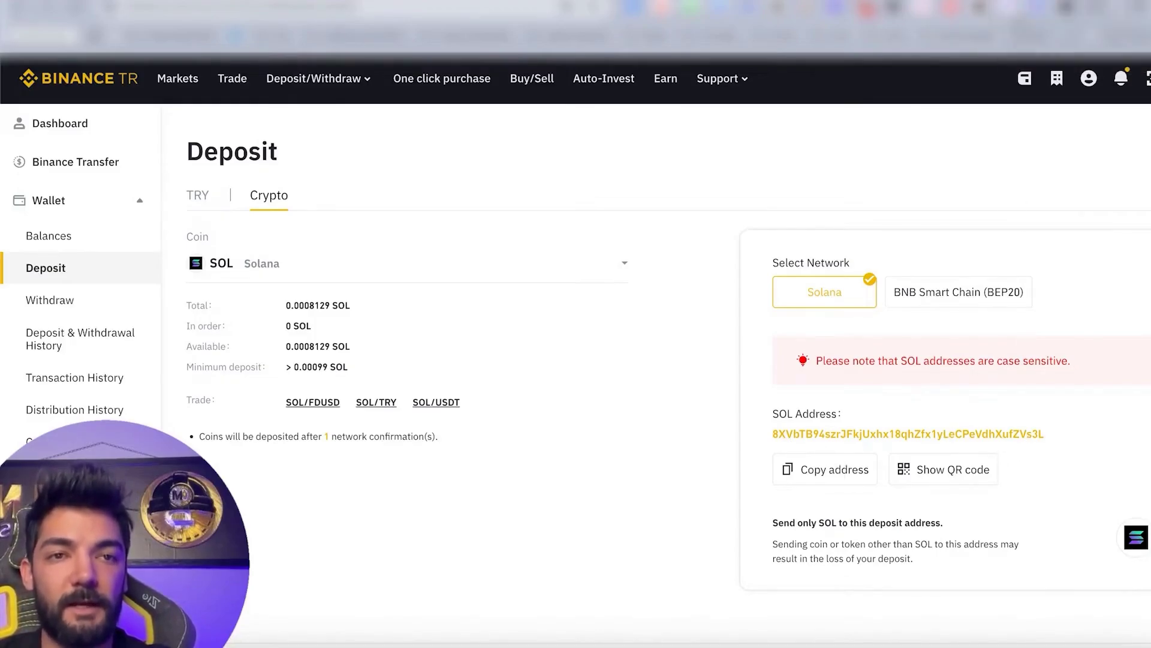
{"action": "left_click", "coordinate": [1022, 8]}
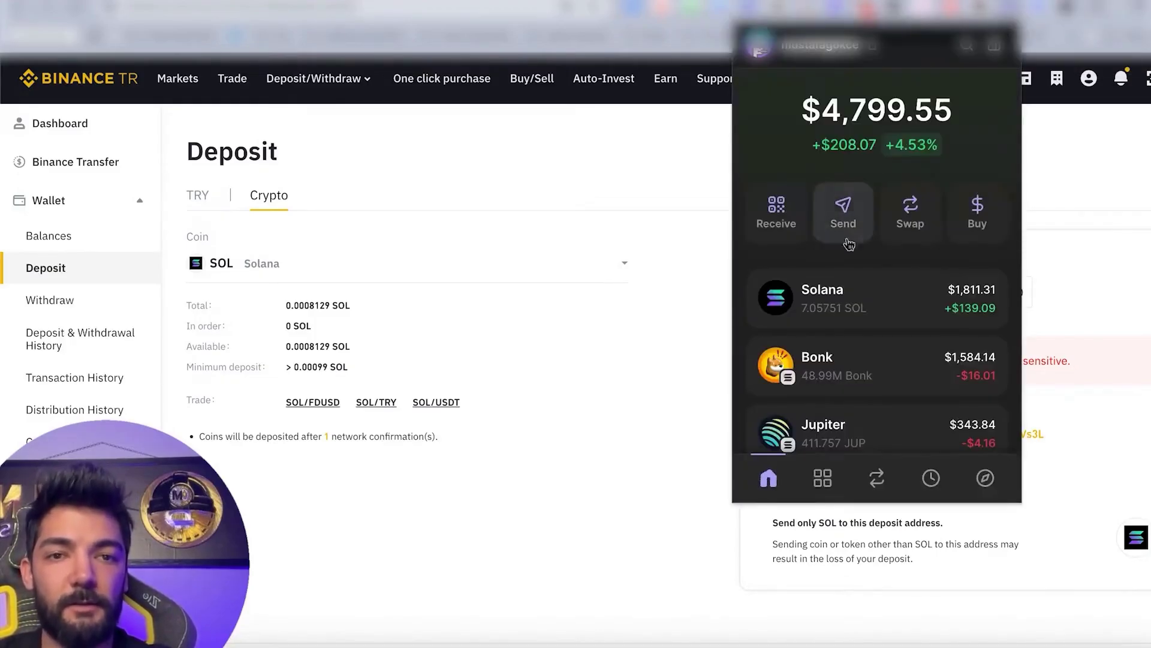
Set up a 1 SOL send in Phantom to the pasted Binance deposit address.
{"action": "left_click", "coordinate": [835, 292]}
{"action": "left_click", "coordinate": [850, 397]}
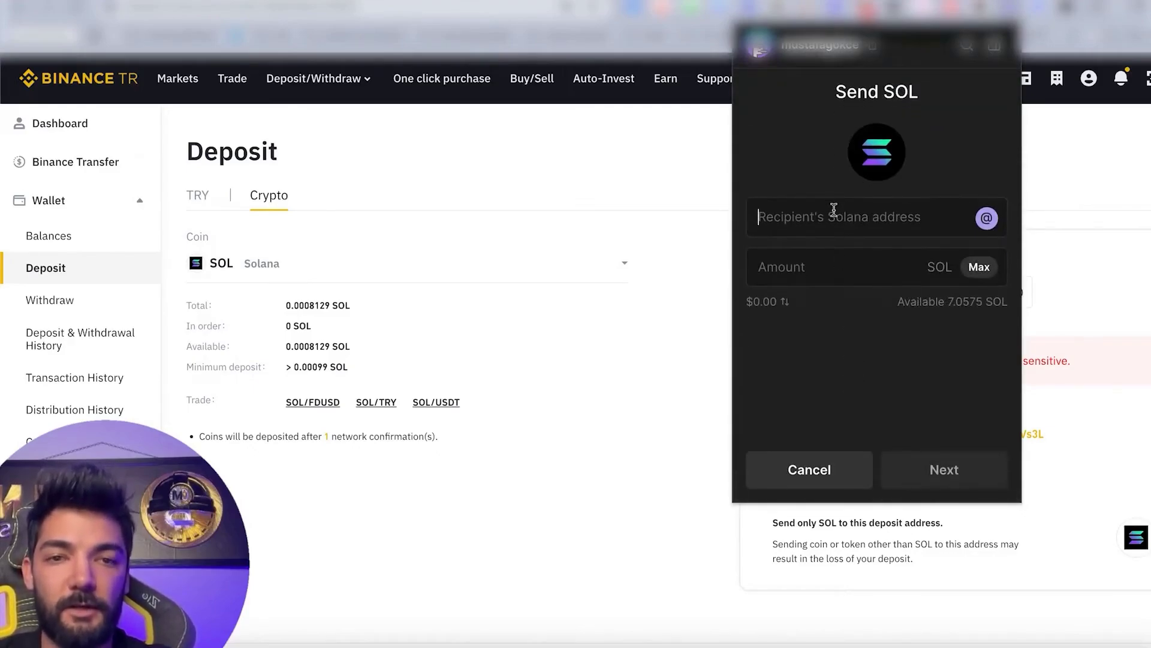
{"action": "key", "text": "super+v"}
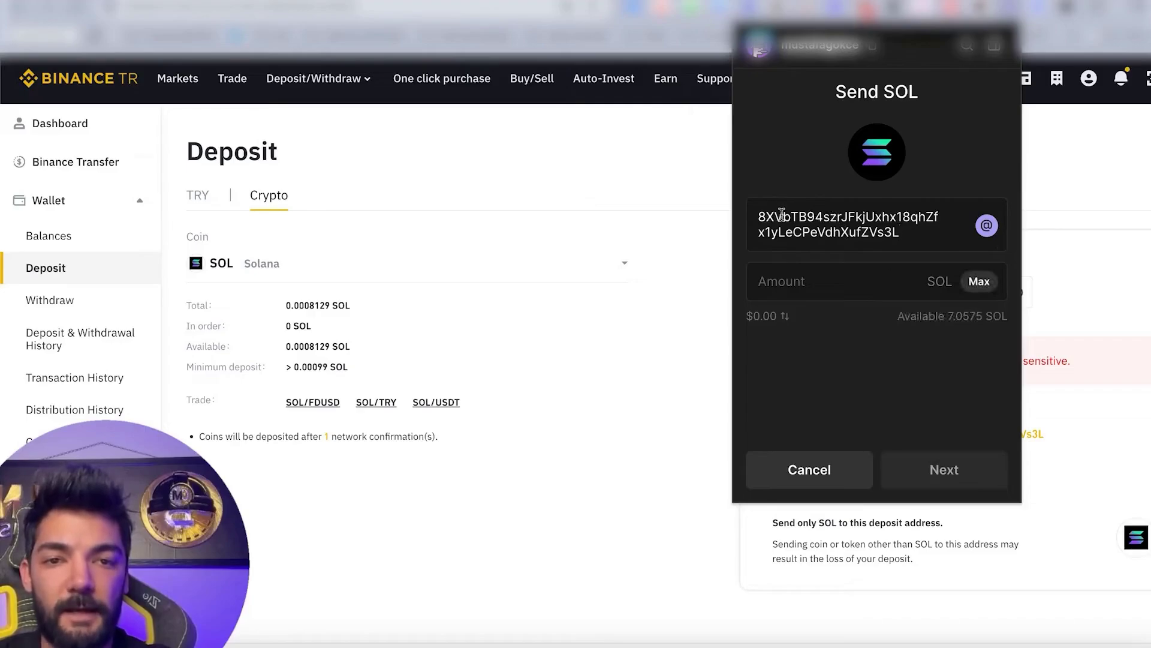
{"action": "left_click", "coordinate": [871, 276]}
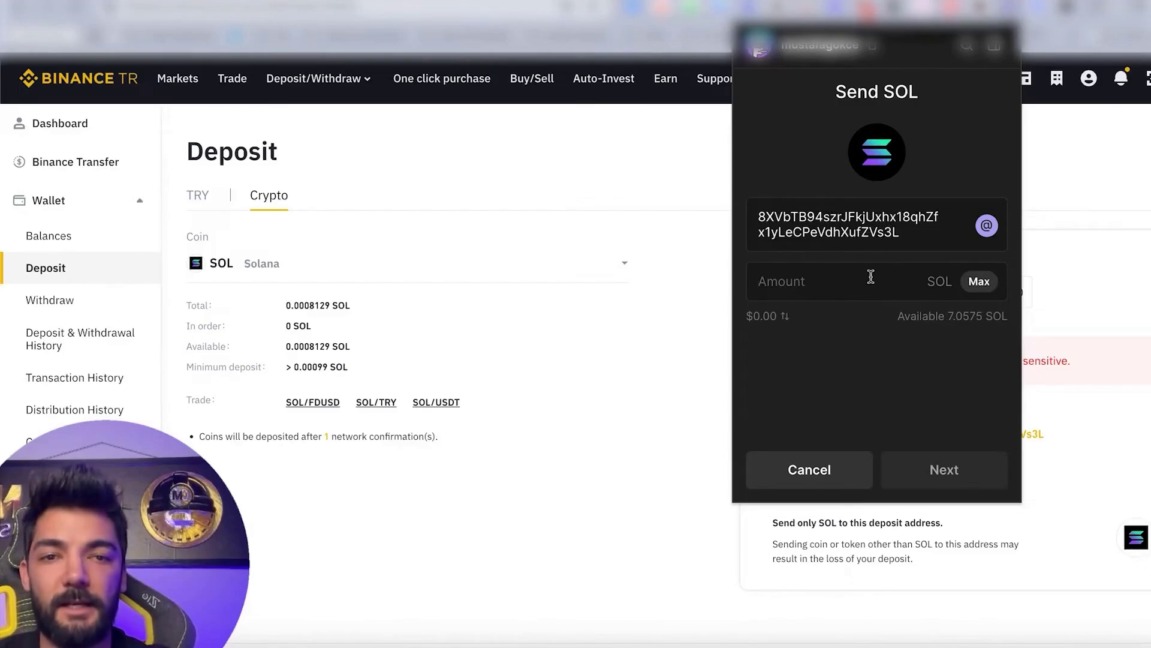
{"action": "type", "text": "1"}
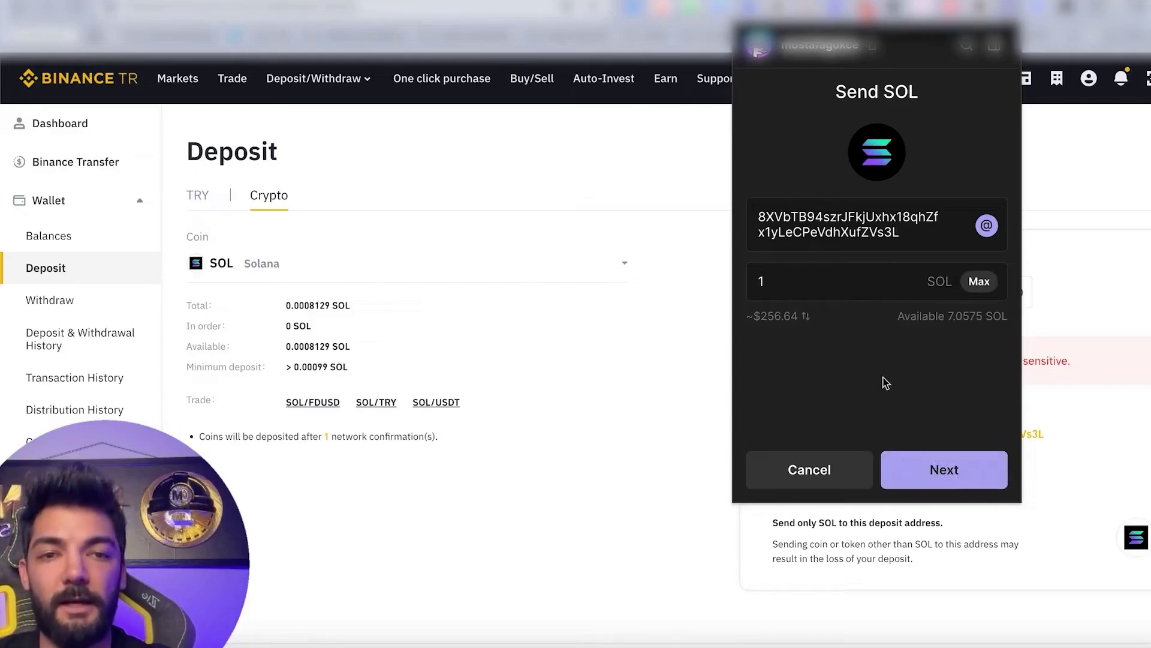
{"action": "key", "text": "Return"}
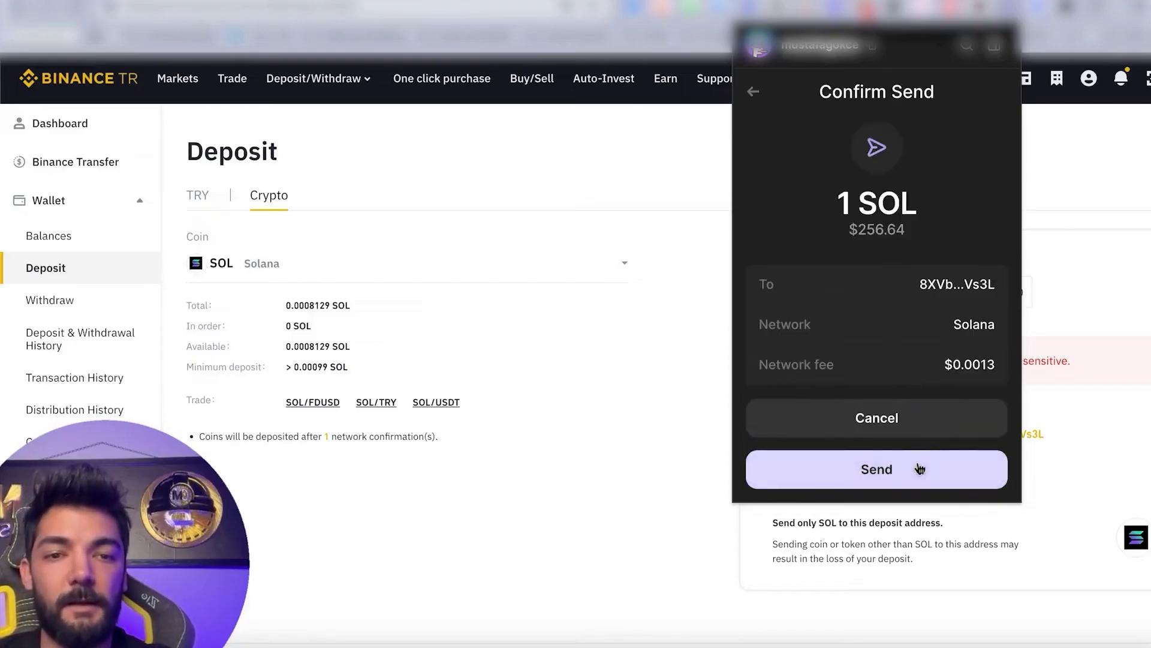
Cancel the send at confirmation and return to Jupiter's SOL-to-USDC swap page.
{"action": "left_click", "coordinate": [918, 424]}
{"action": "key", "text": "Escape"}
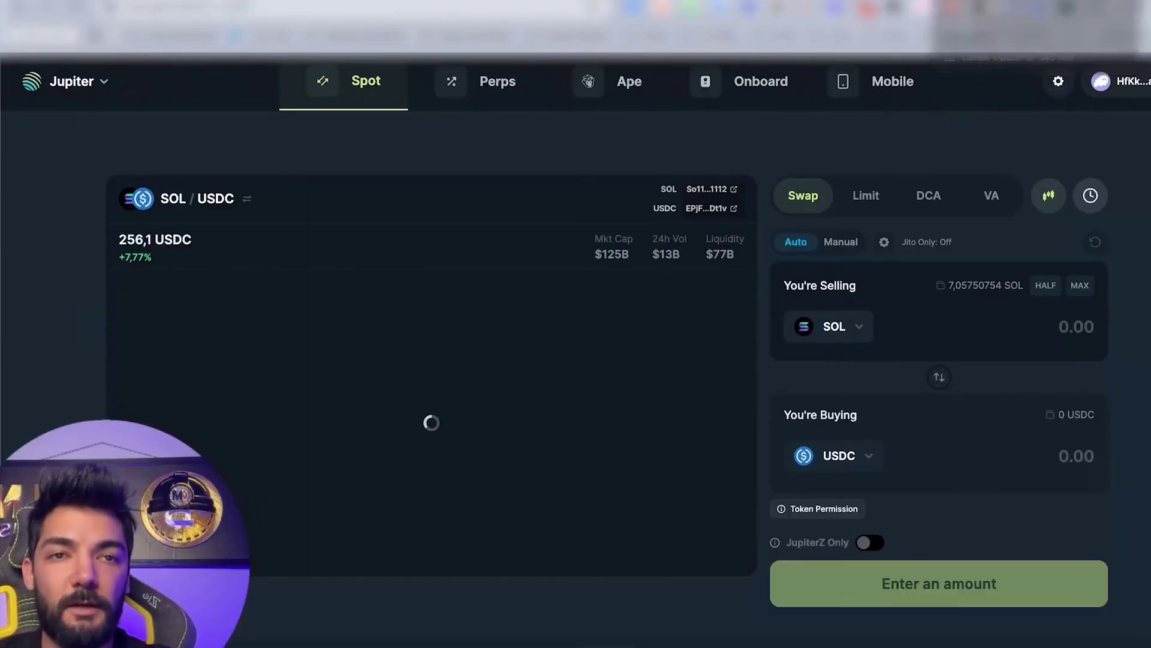
{"action": "key", "text": "ctrl+Tab"}
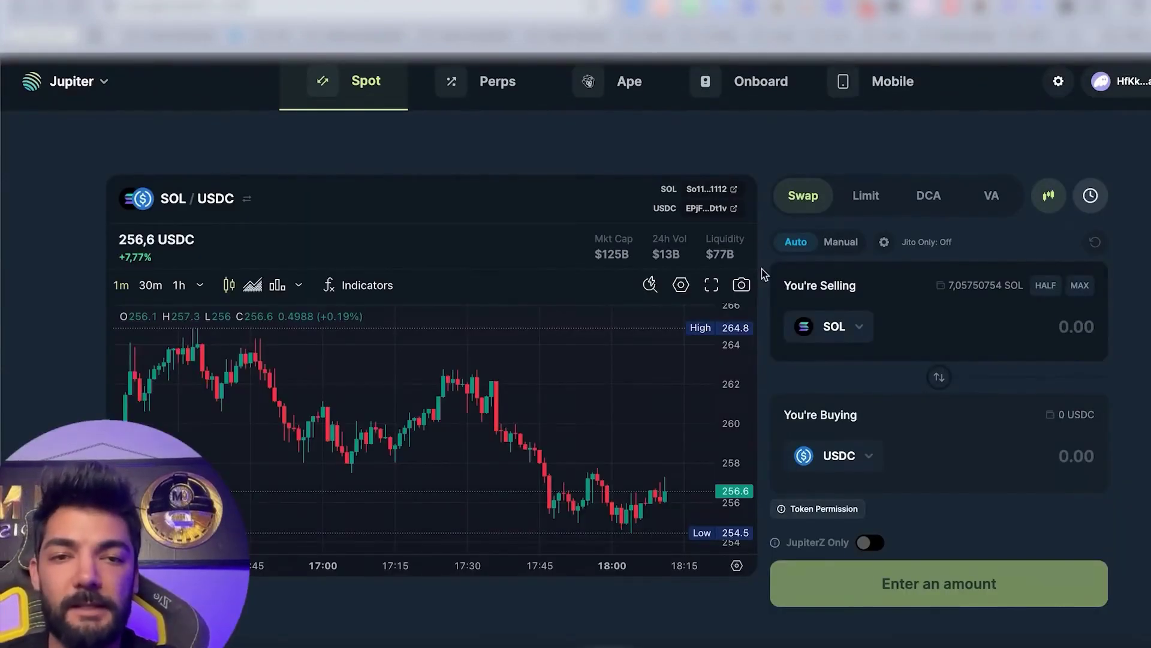